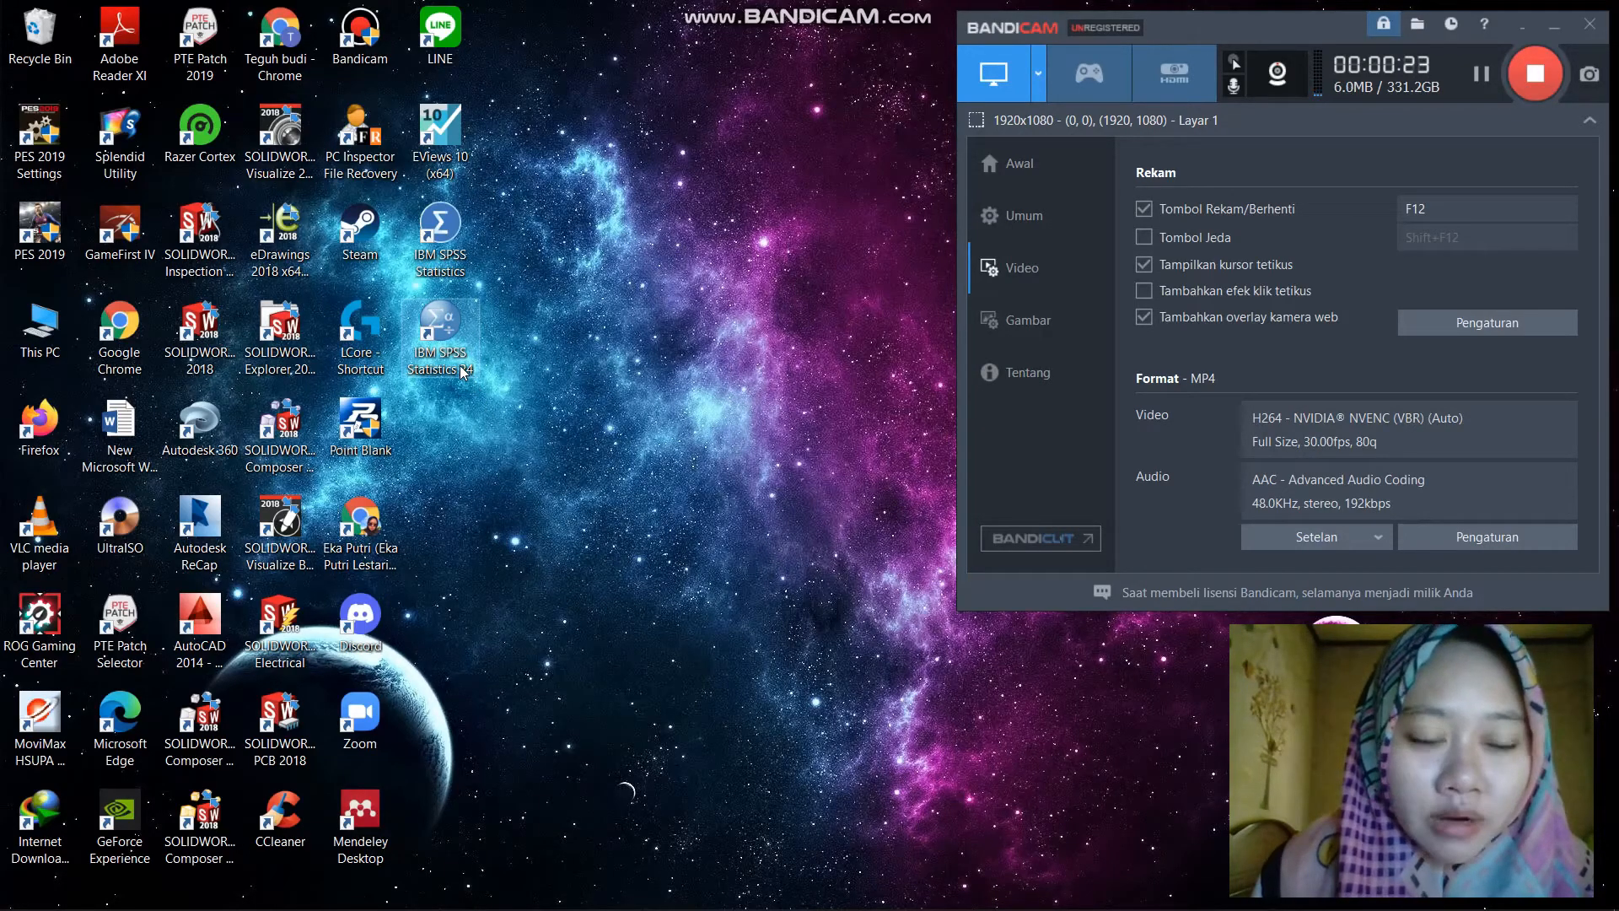
# Switch to the Excel workbook and examine the questionnaire responses for X1, X2, X3 and Y on the Semua sheet
pyautogui.moveTo(467, 906)
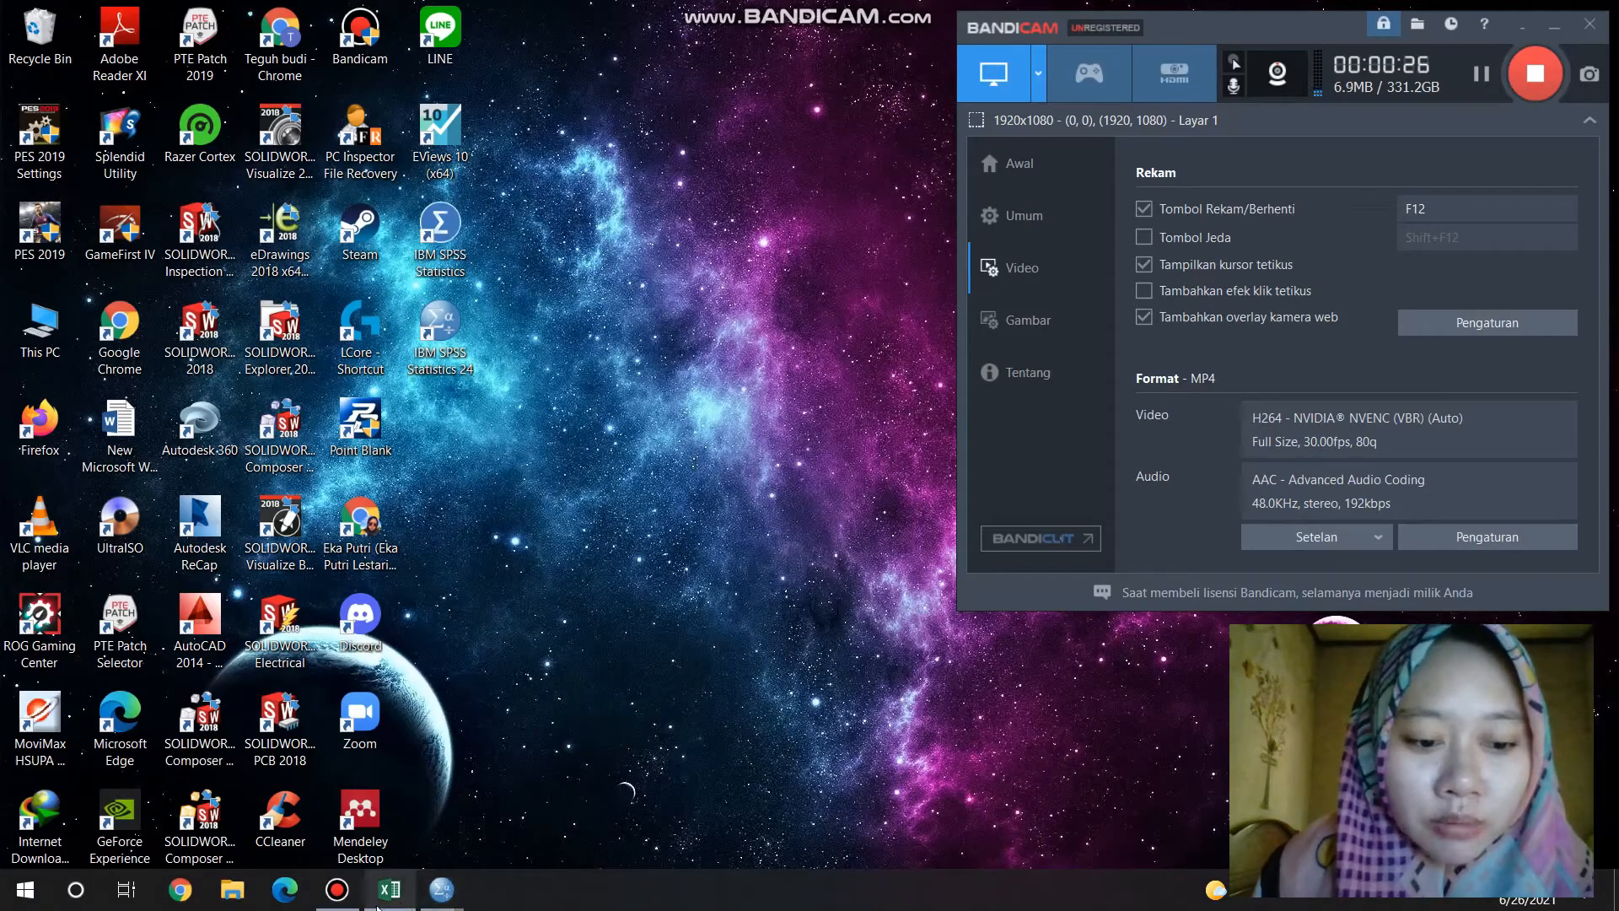
pyautogui.moveTo(384, 894)
pyautogui.click(396, 821)
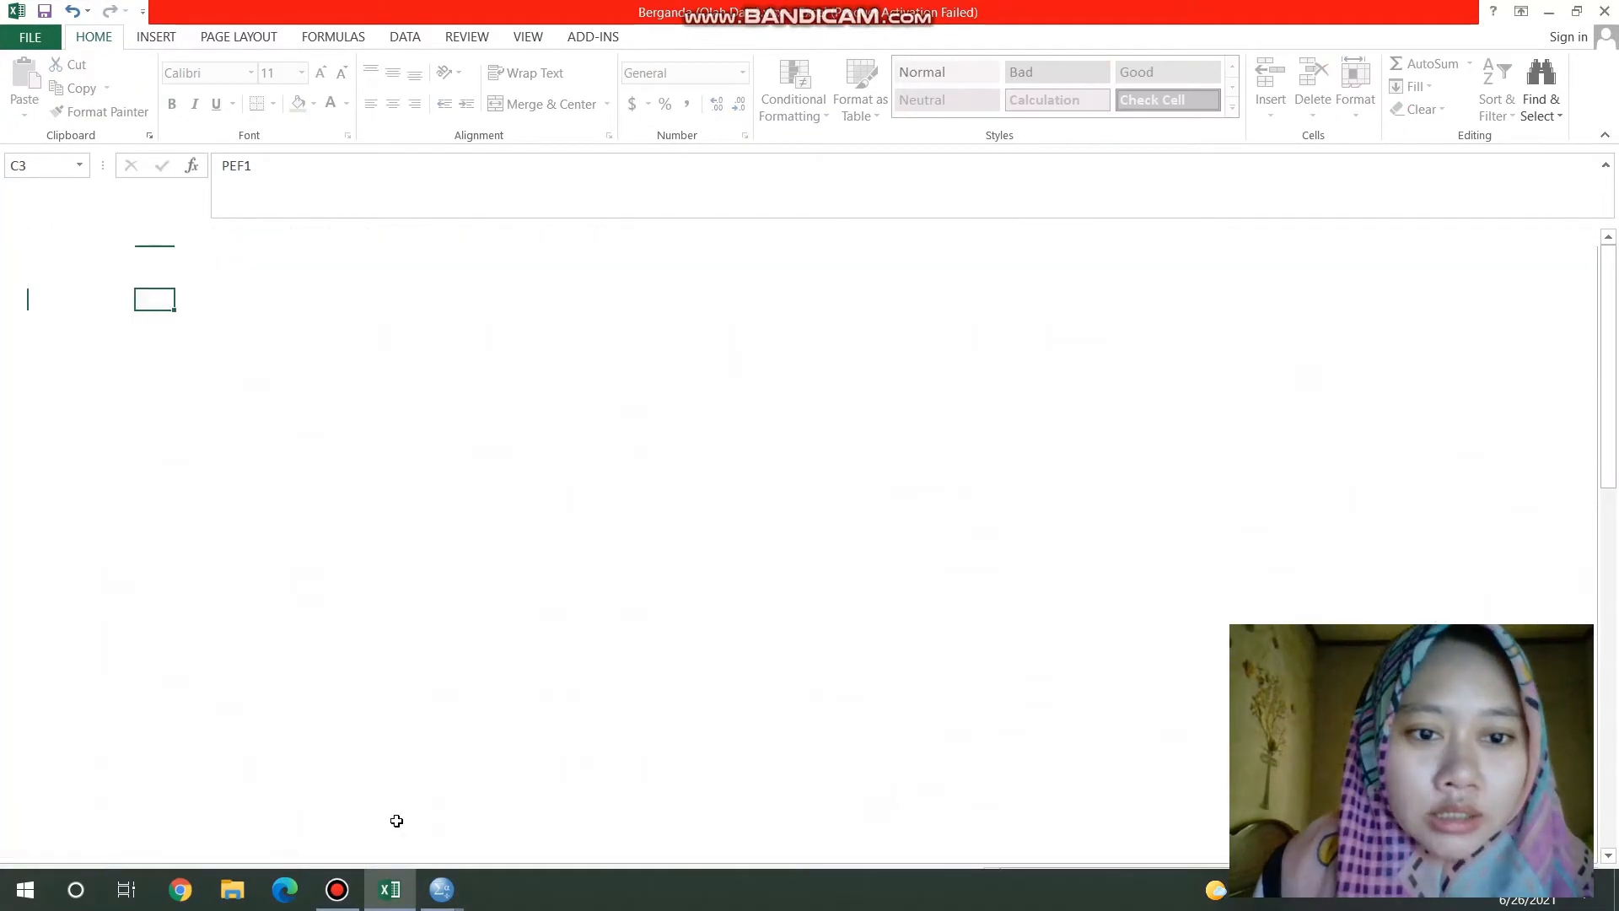
pyautogui.click(362, 384)
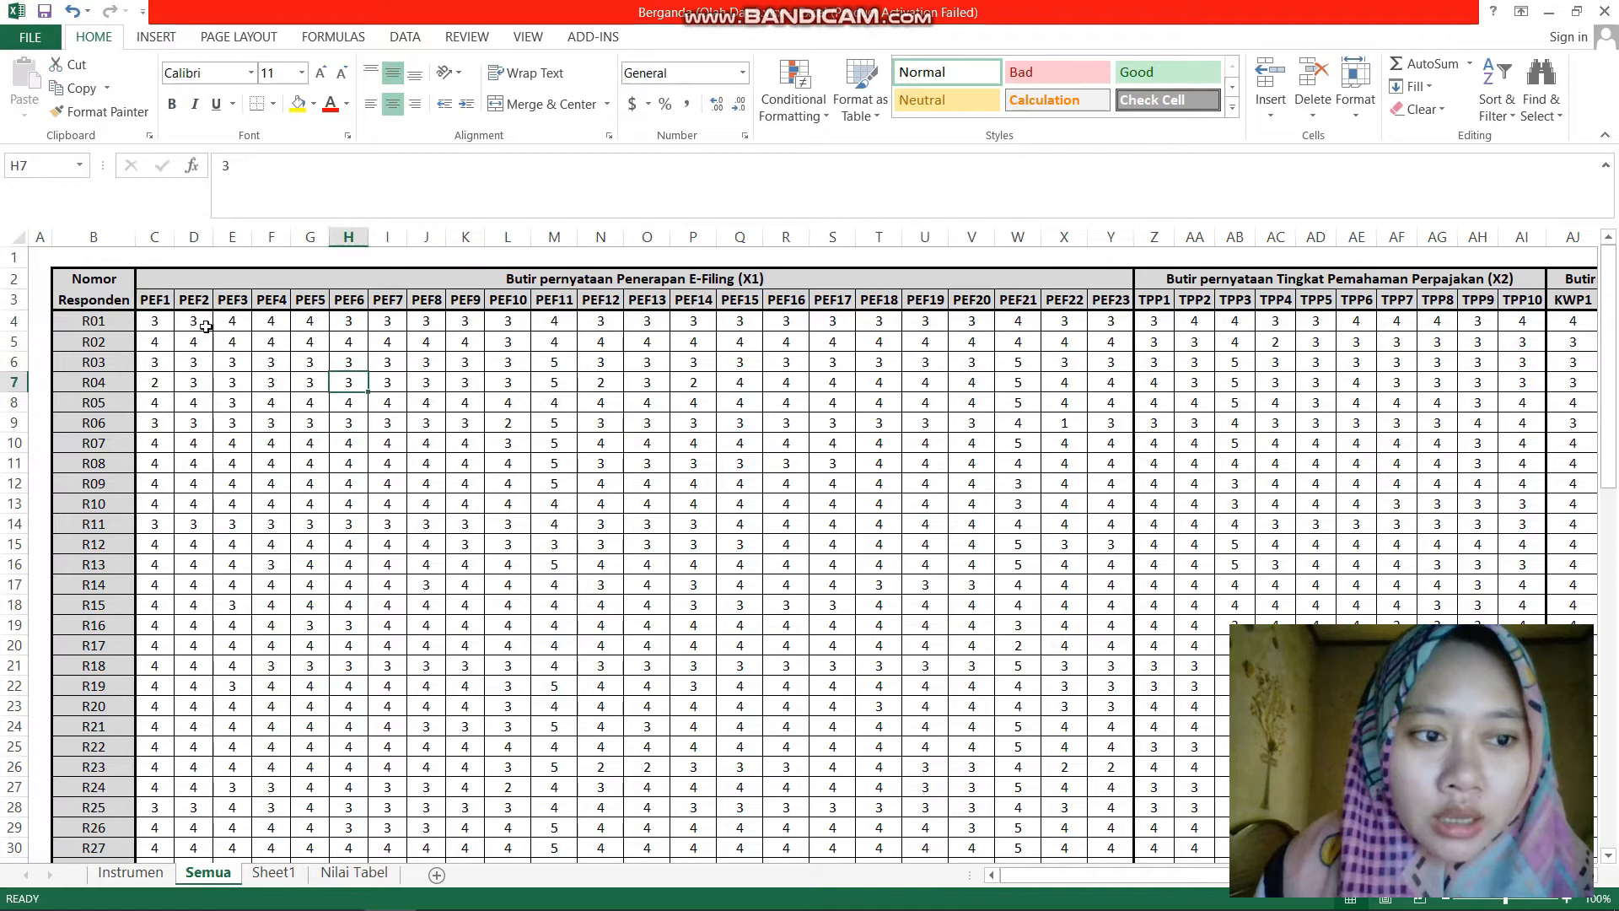
pyautogui.click(114, 278)
pyautogui.click(120, 303)
pyautogui.click(164, 284)
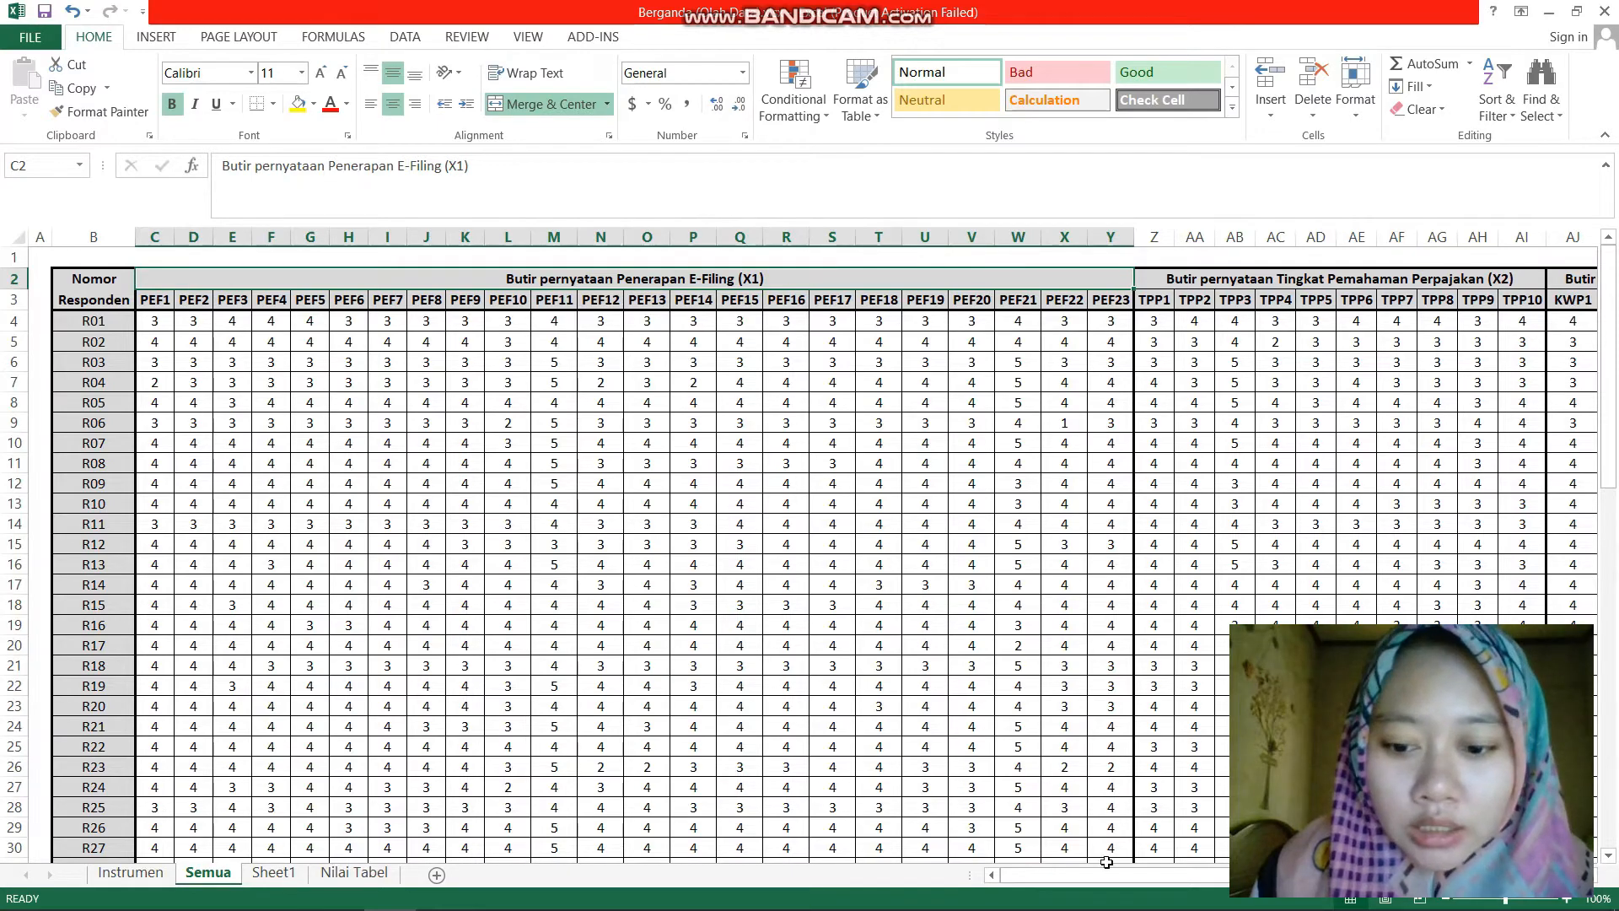
pyautogui.moveTo(1106, 873); pyautogui.dragTo(1266, 859)
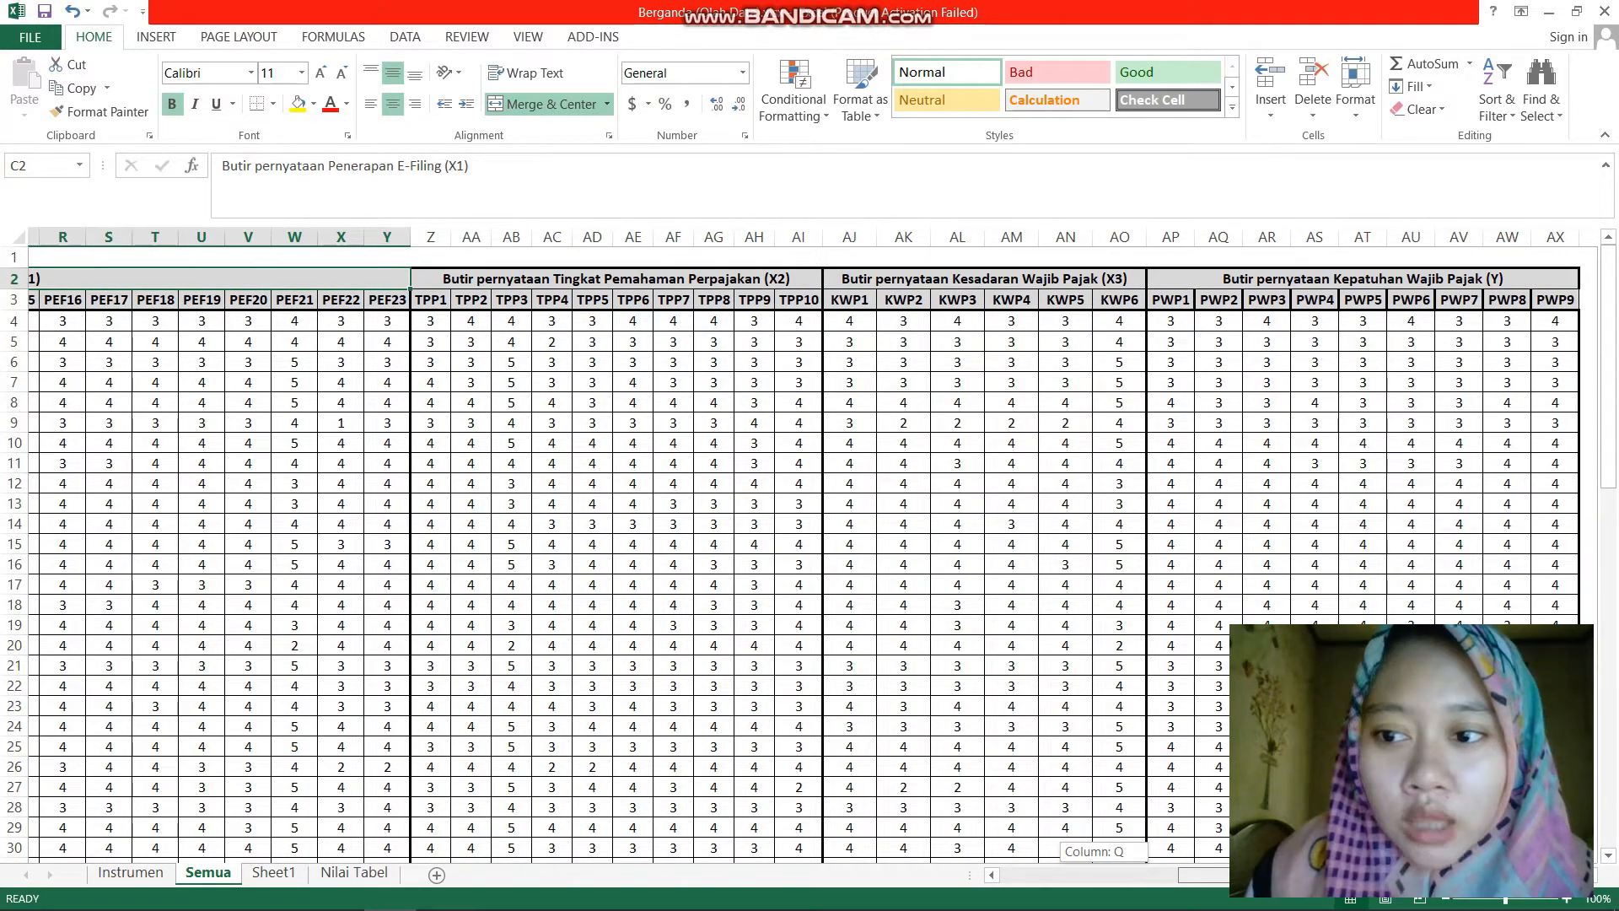
pyautogui.moveTo(1265, 859); pyautogui.dragTo(1038, 833)
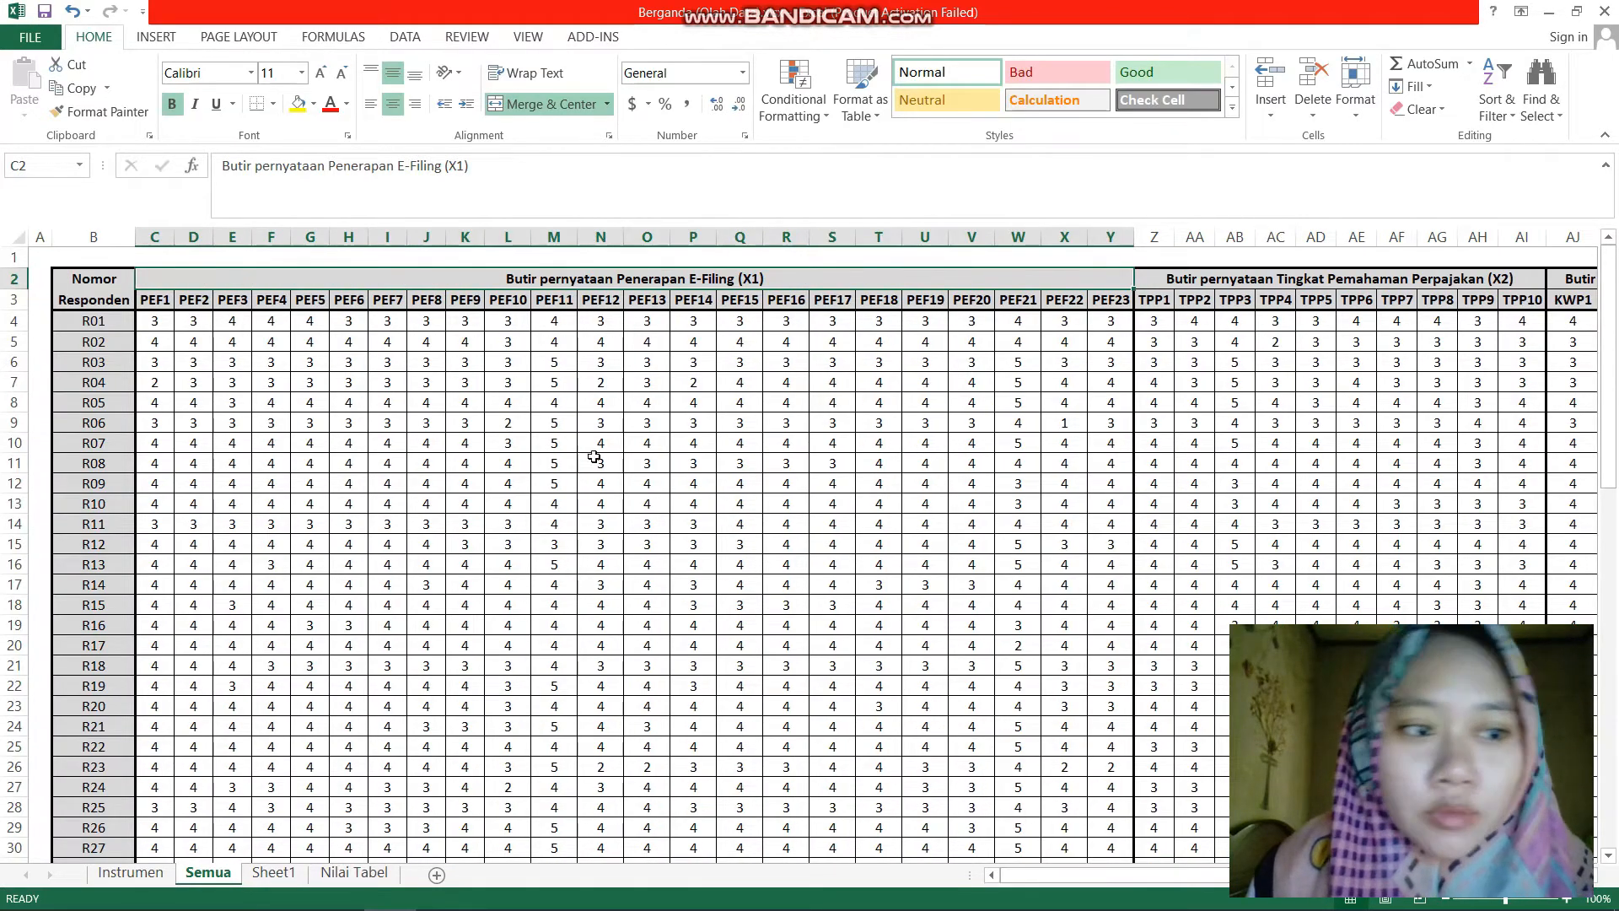
# Copy the row of item codes from PEF1 through PWP9 in row 3 of the Semua sheet
pyautogui.click(167, 354)
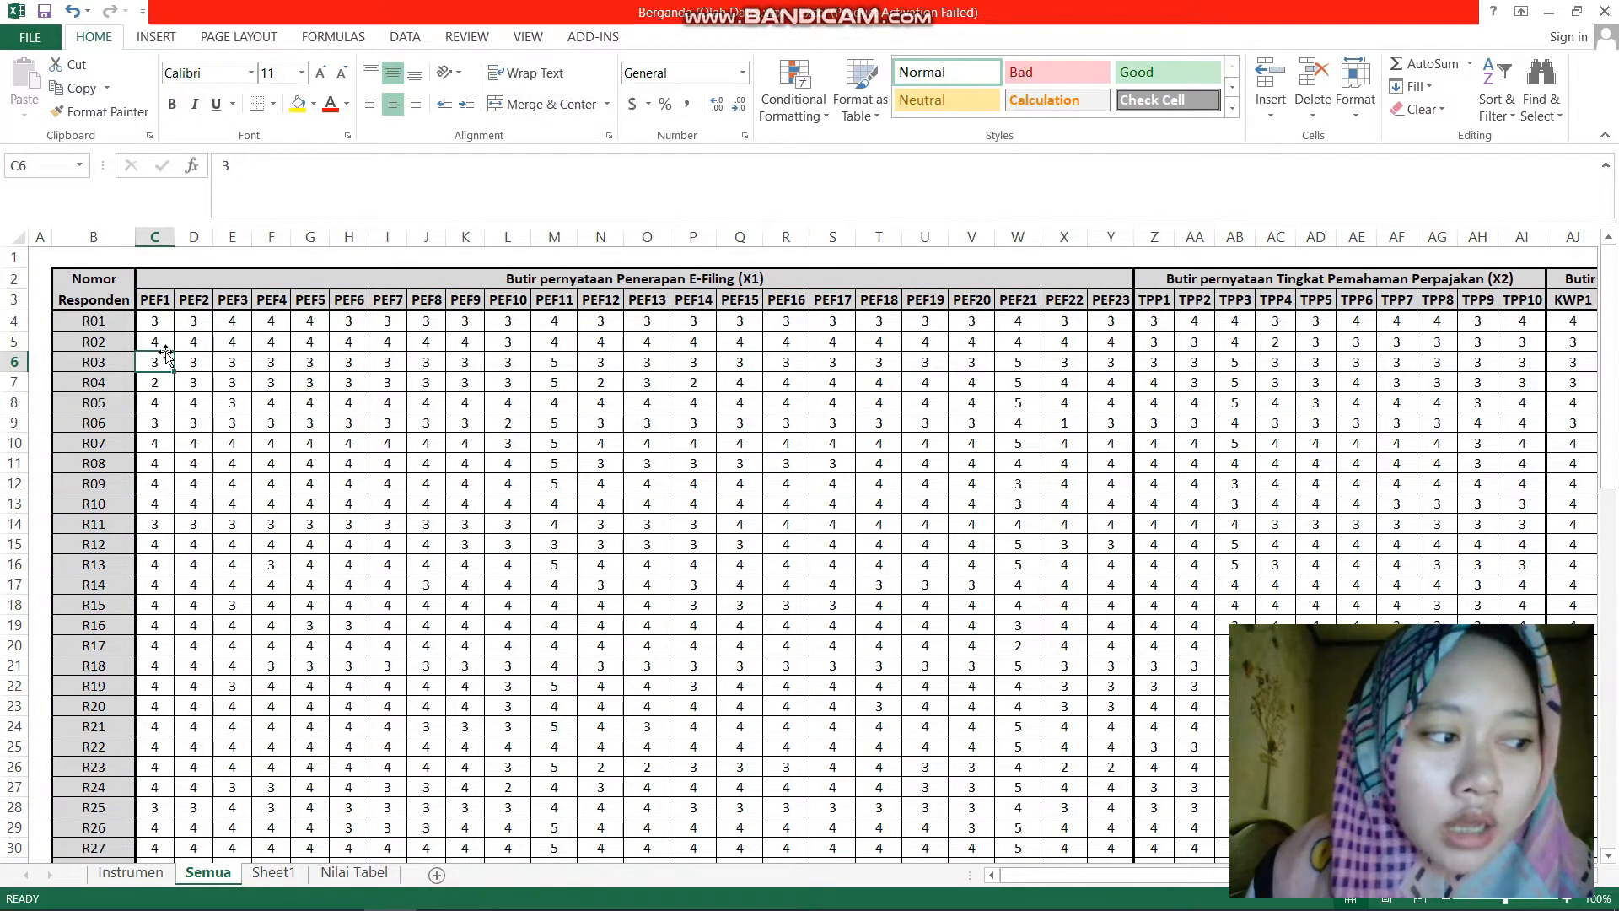
pyautogui.click(158, 296)
pyautogui.click(182, 301)
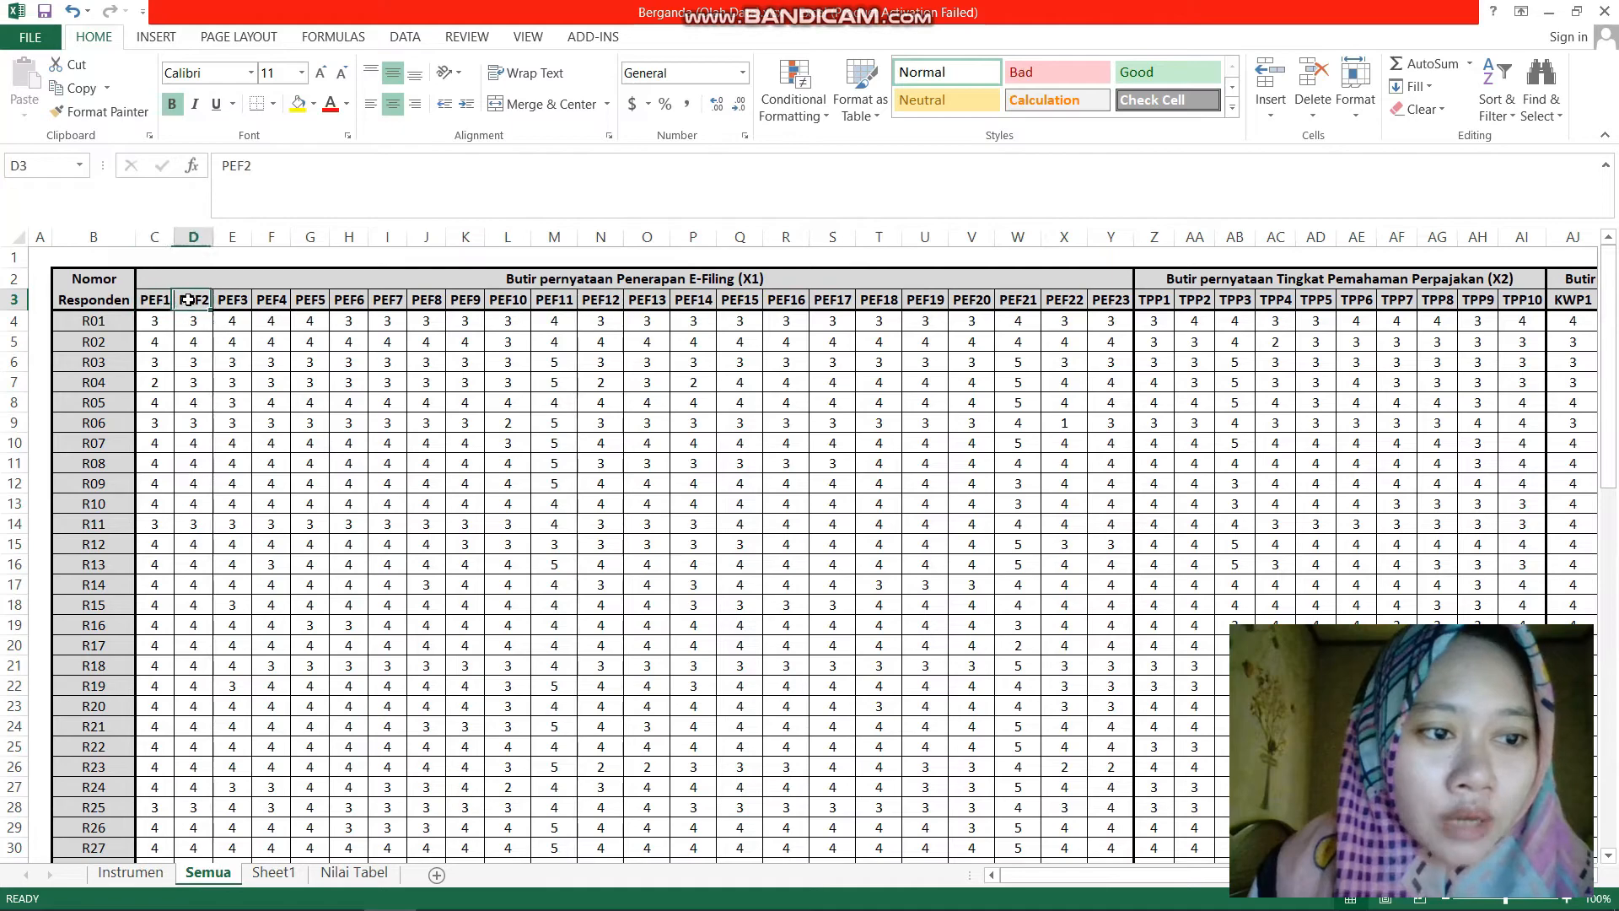
pyautogui.click(153, 301)
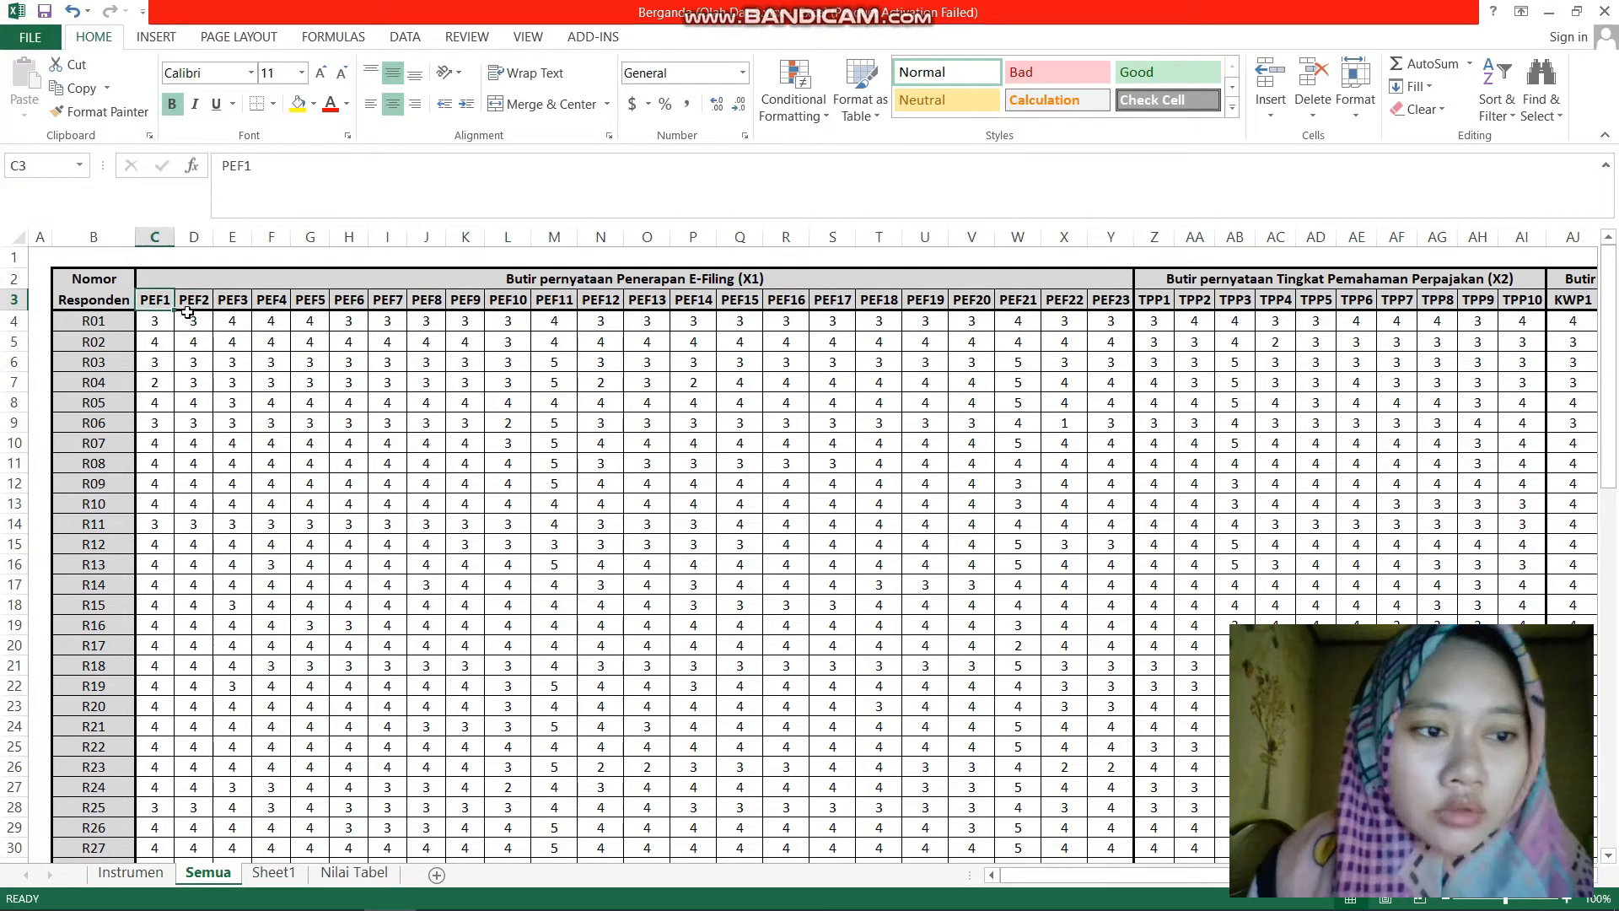
pyautogui.click(190, 358)
pyautogui.click(156, 303)
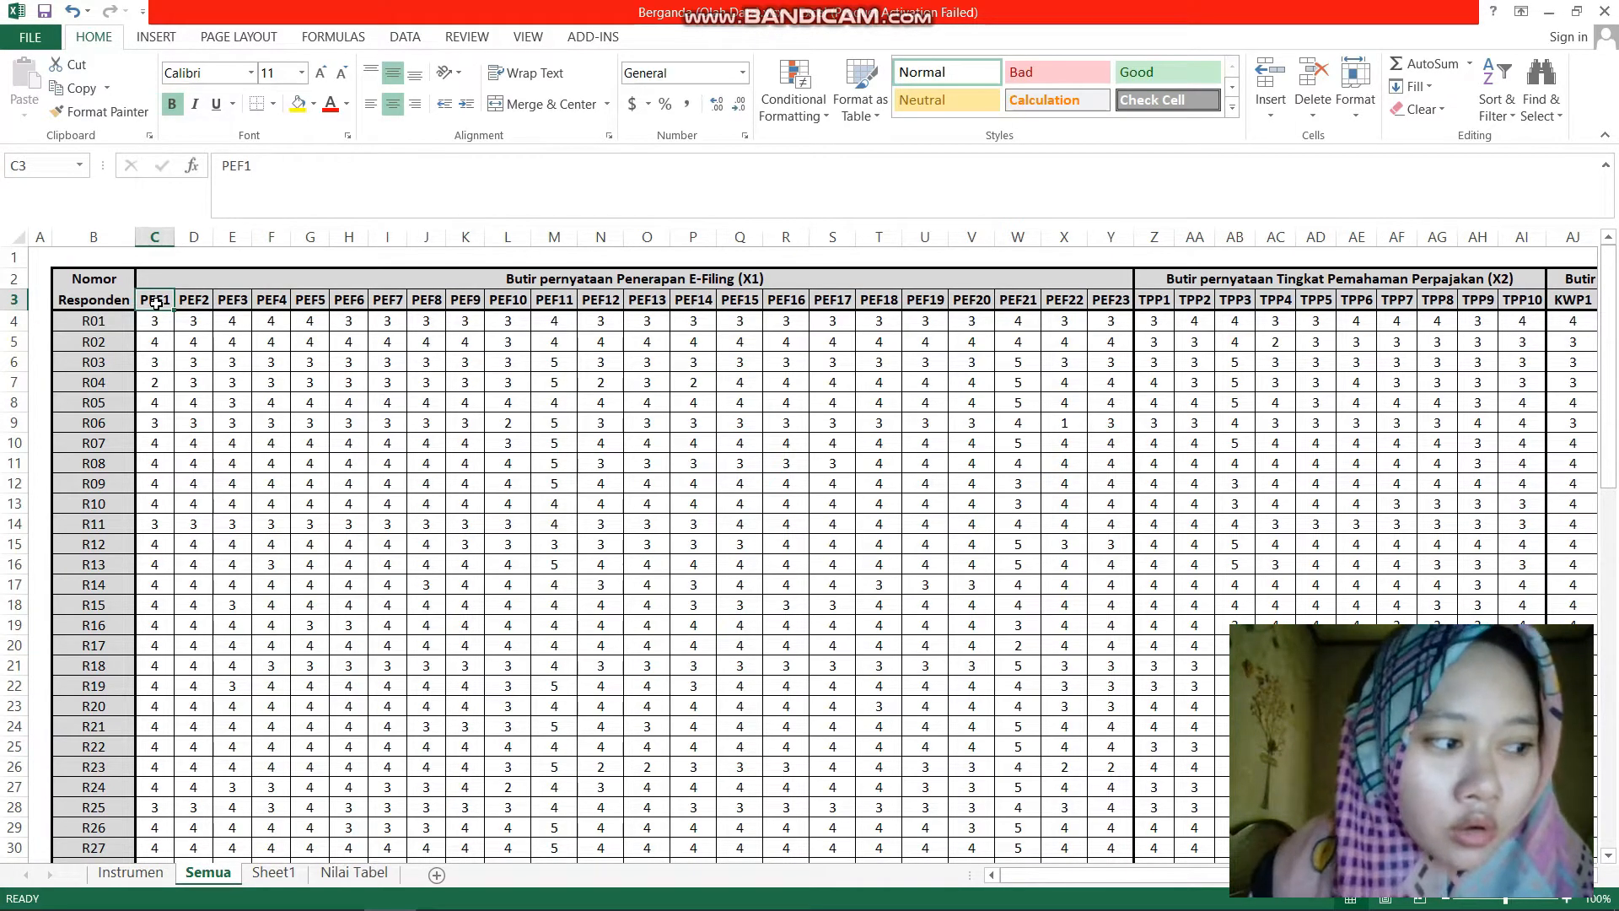
pyautogui.hotkey('ctrl', 'shift', 'Right')
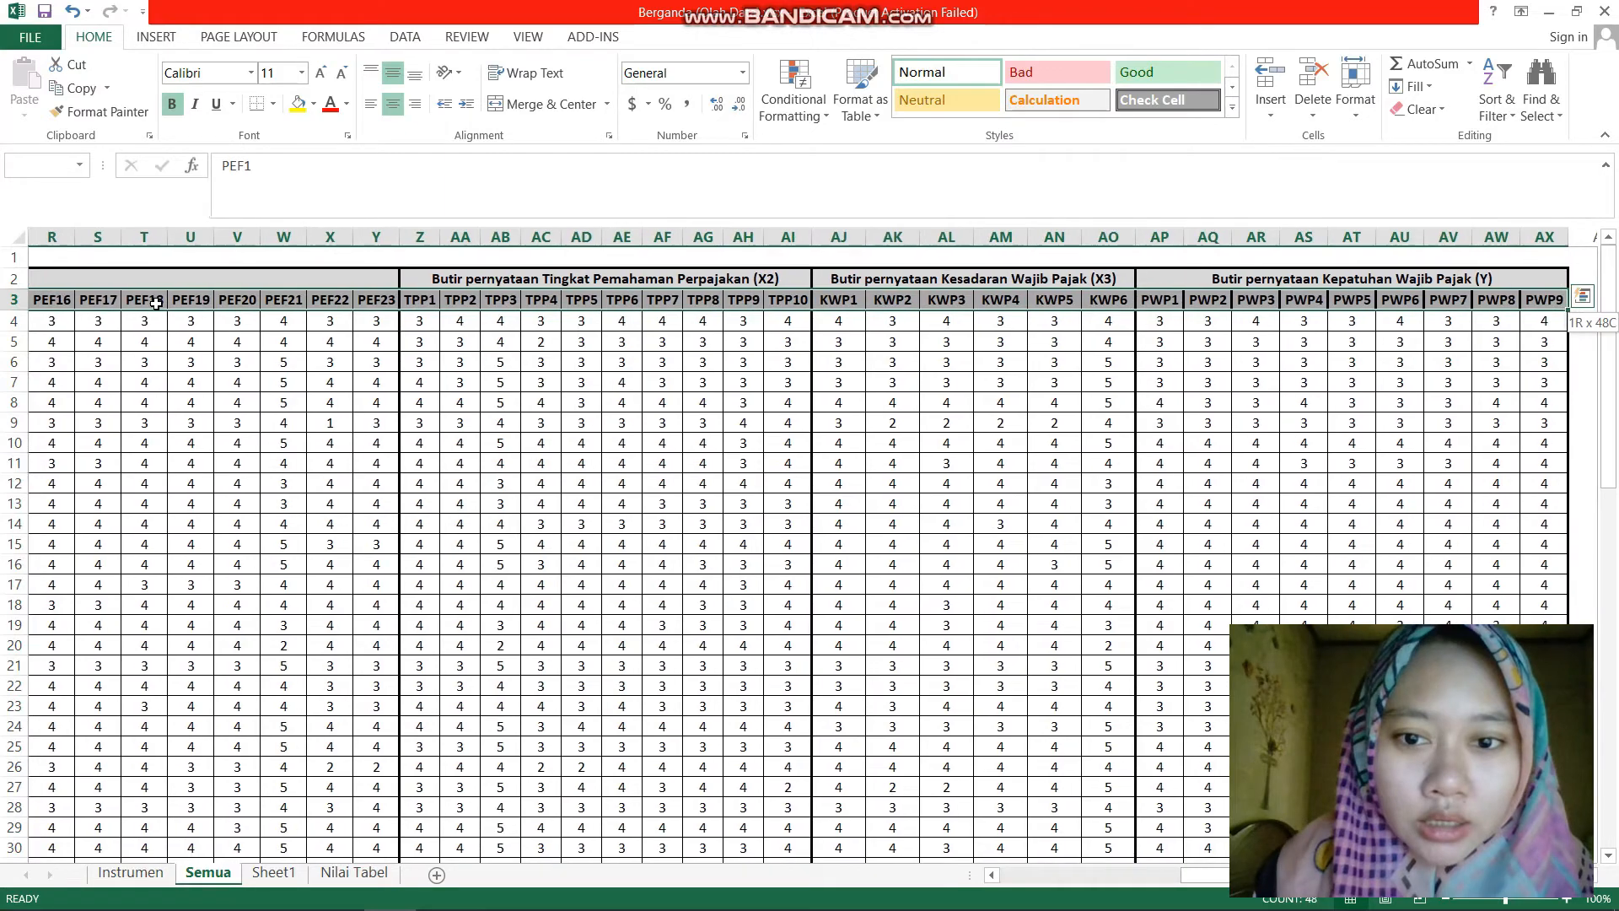
pyautogui.hotkey('ctrl', 'c')
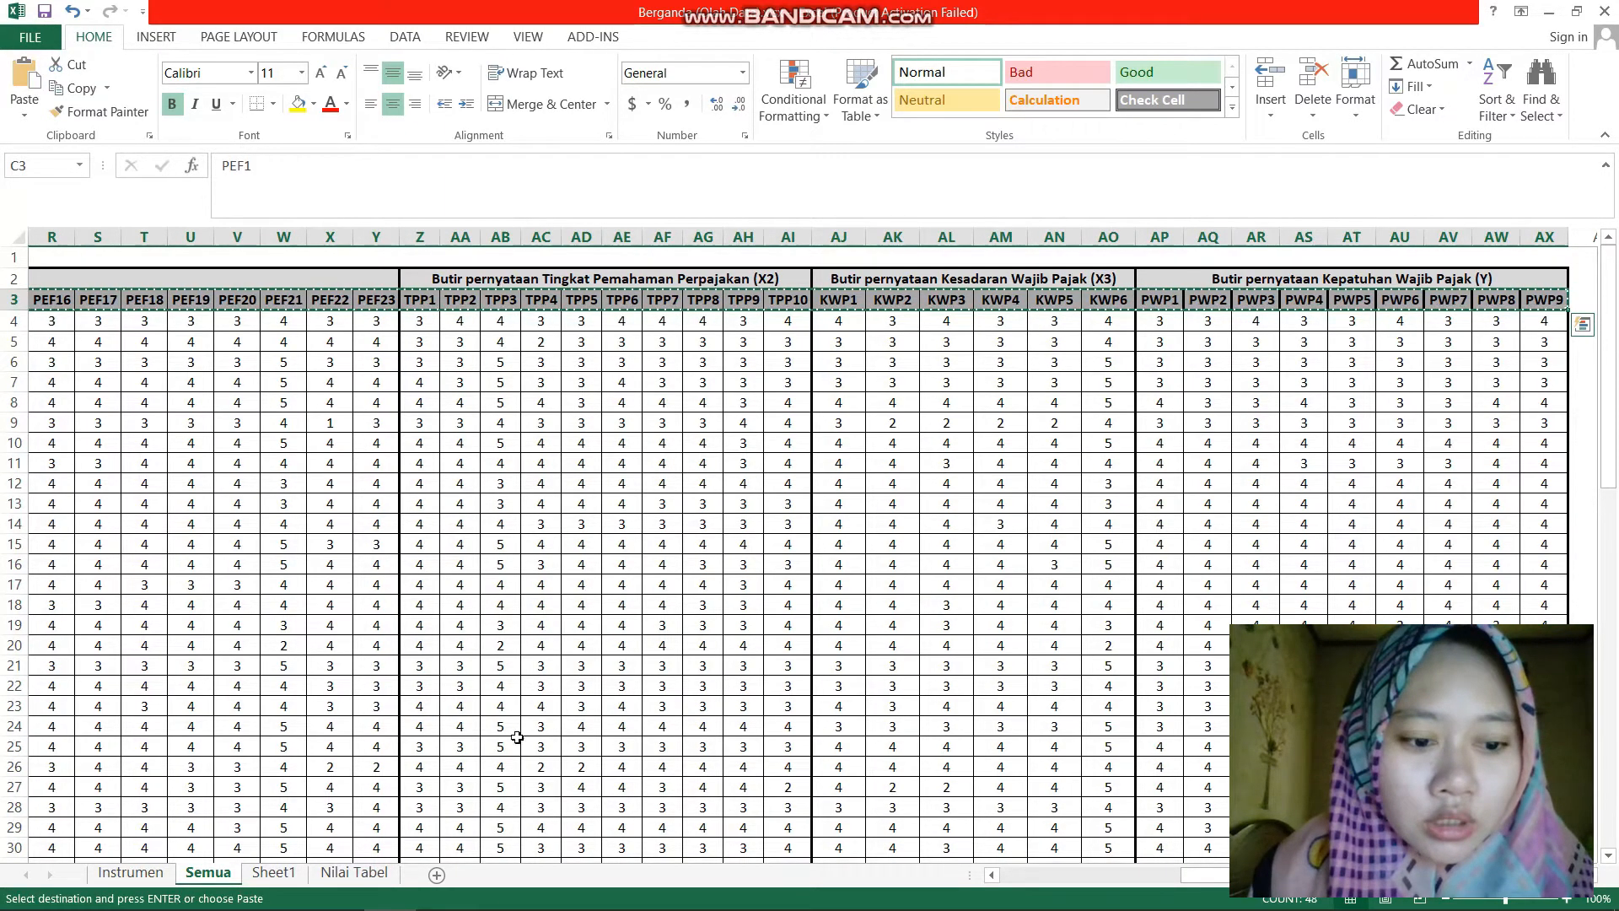
# Add a new worksheet and paste the copied item codes transposed into column A, starting at cell A1
pyautogui.click(435, 874)
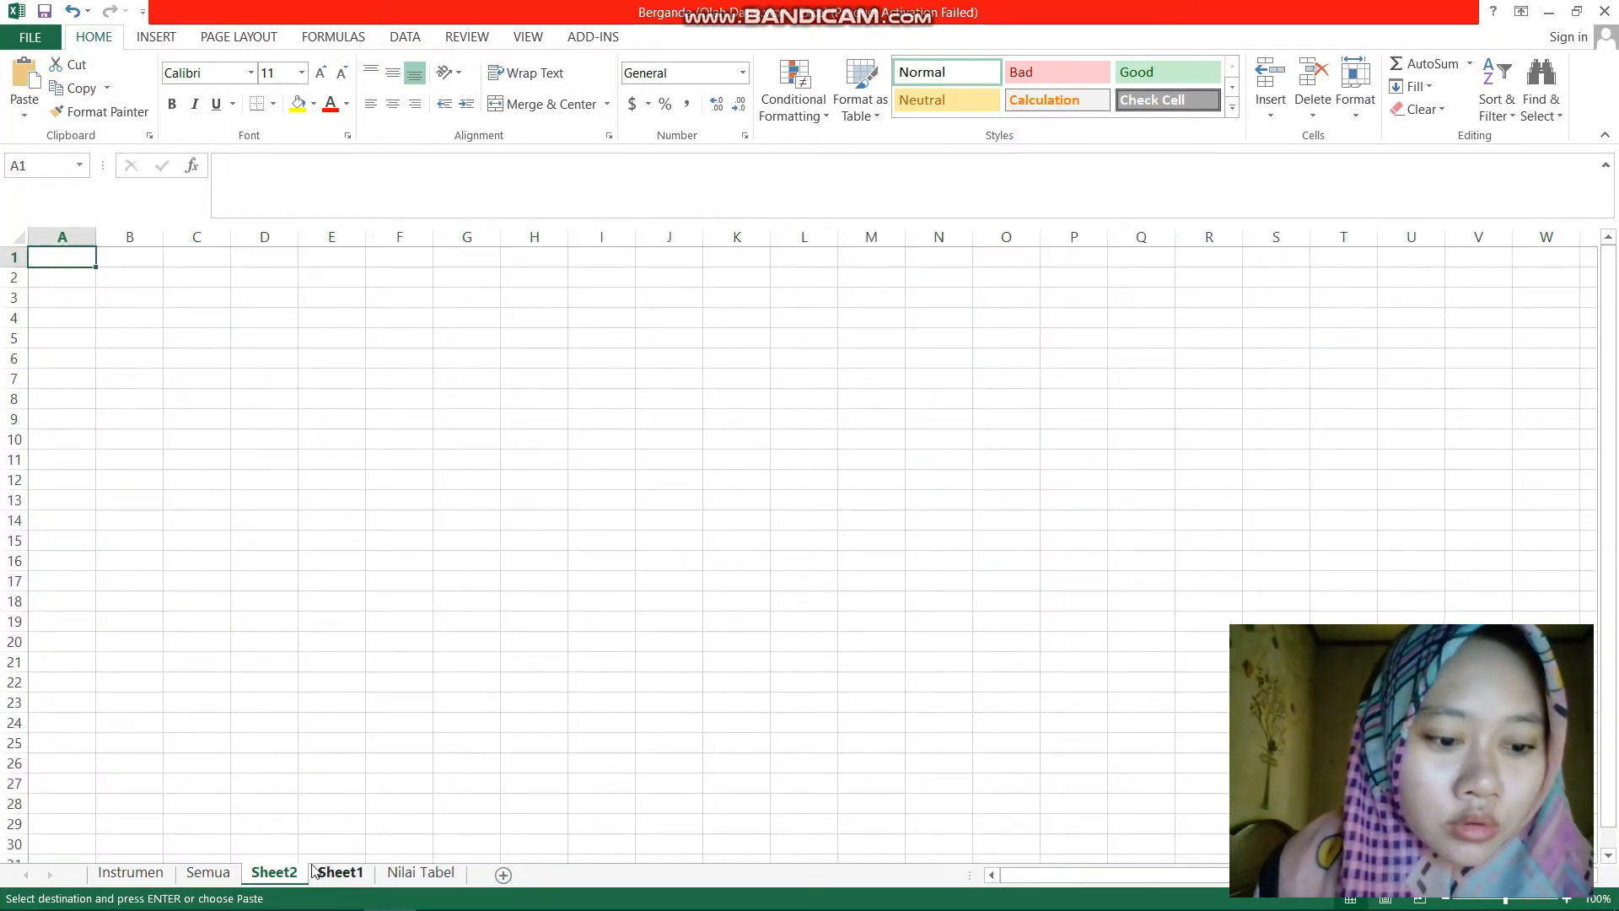
pyautogui.rightClick(65, 259)
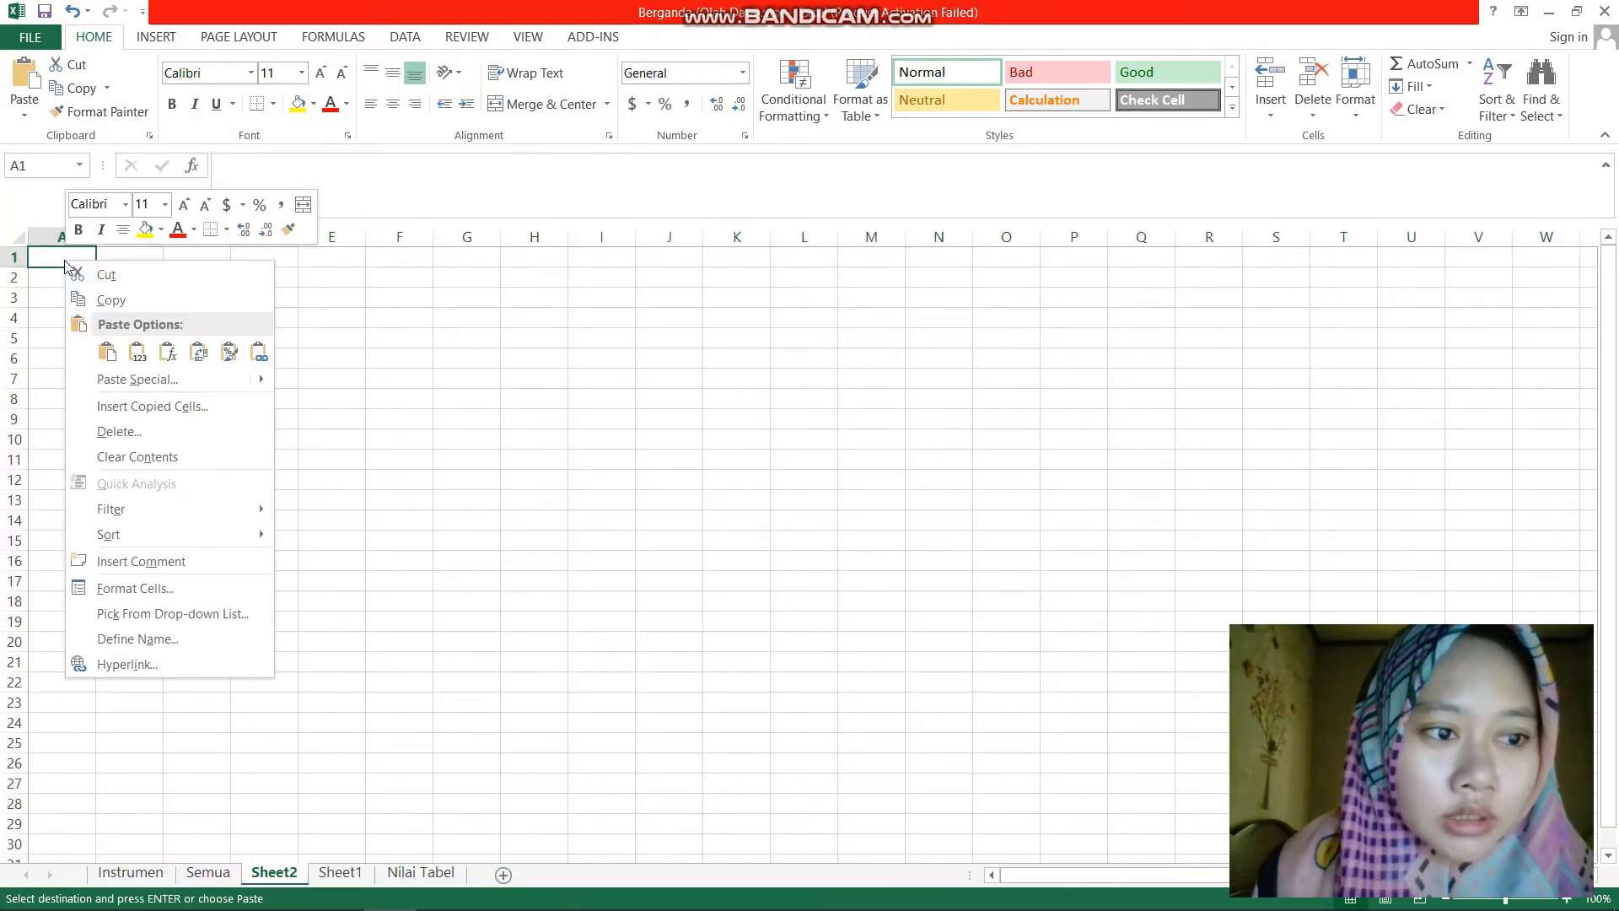
pyautogui.moveTo(124, 384)
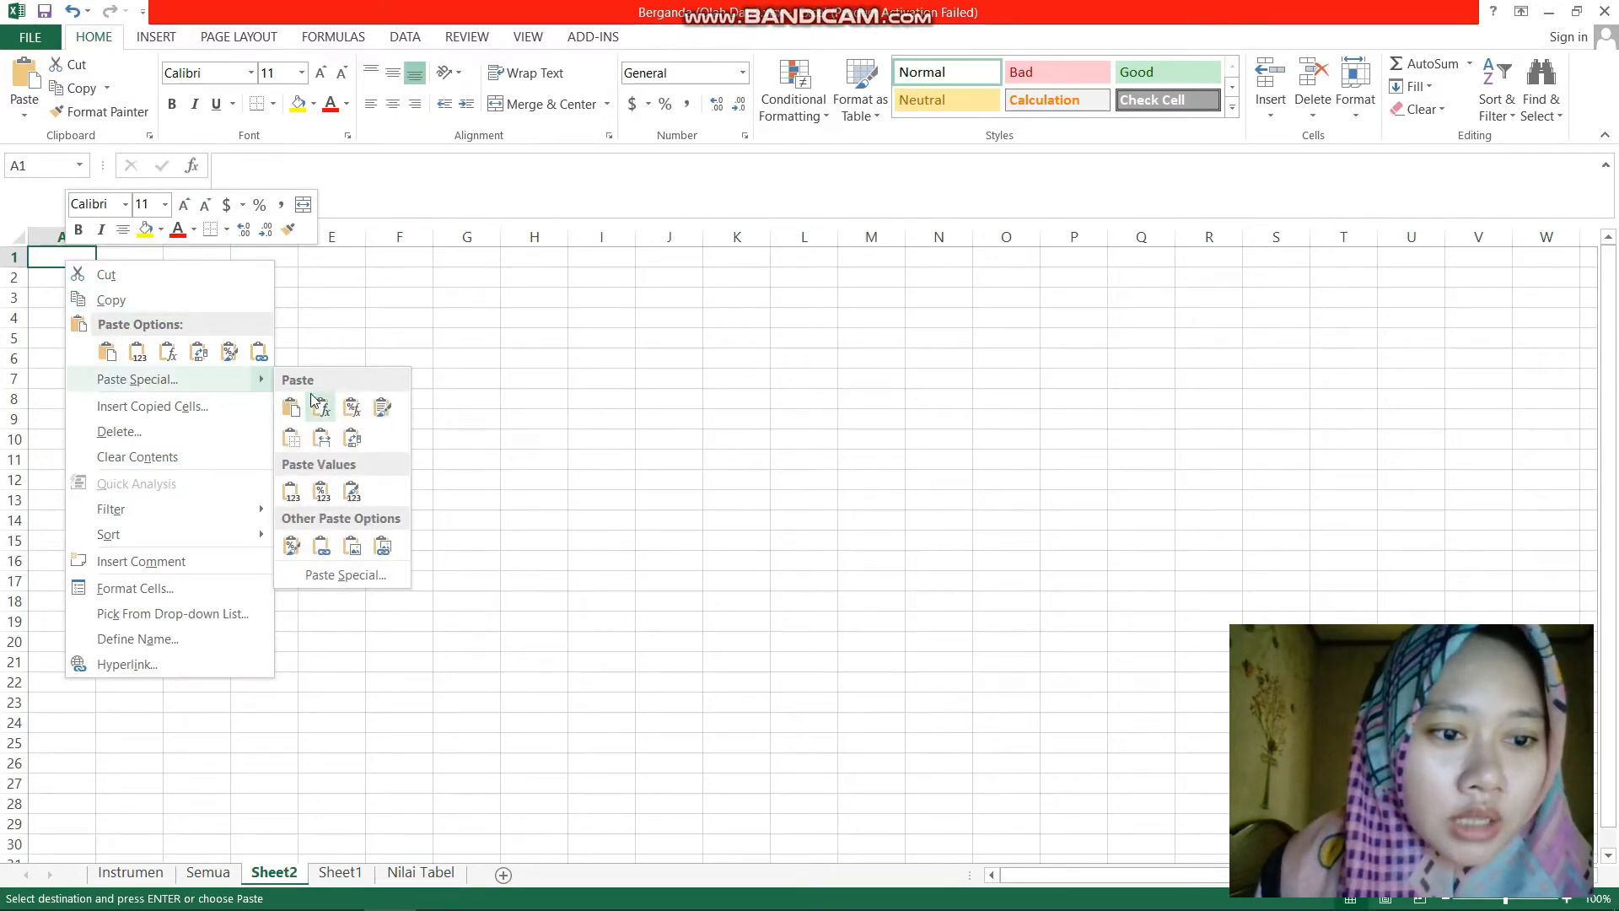
pyautogui.click(353, 444)
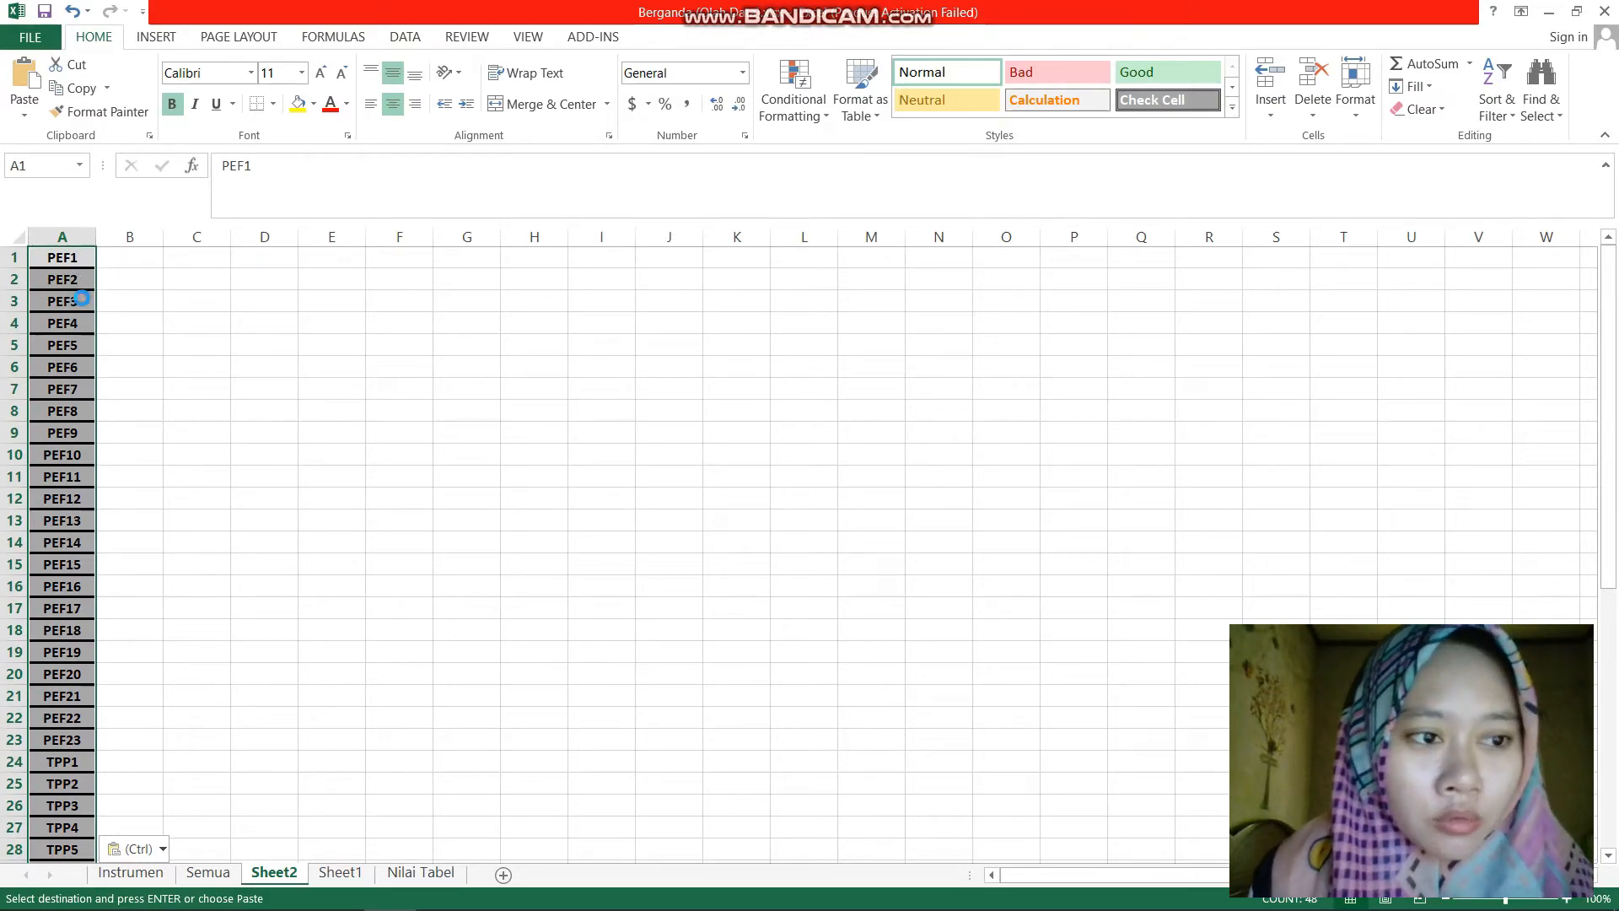
# Copy the transposed item codes in column A and switch to the Untitled2 dataset in the IBM SPSS Statistics Data Editor
pyautogui.hotkey('ctrl', 'c')
pyautogui.moveTo(392, 902)
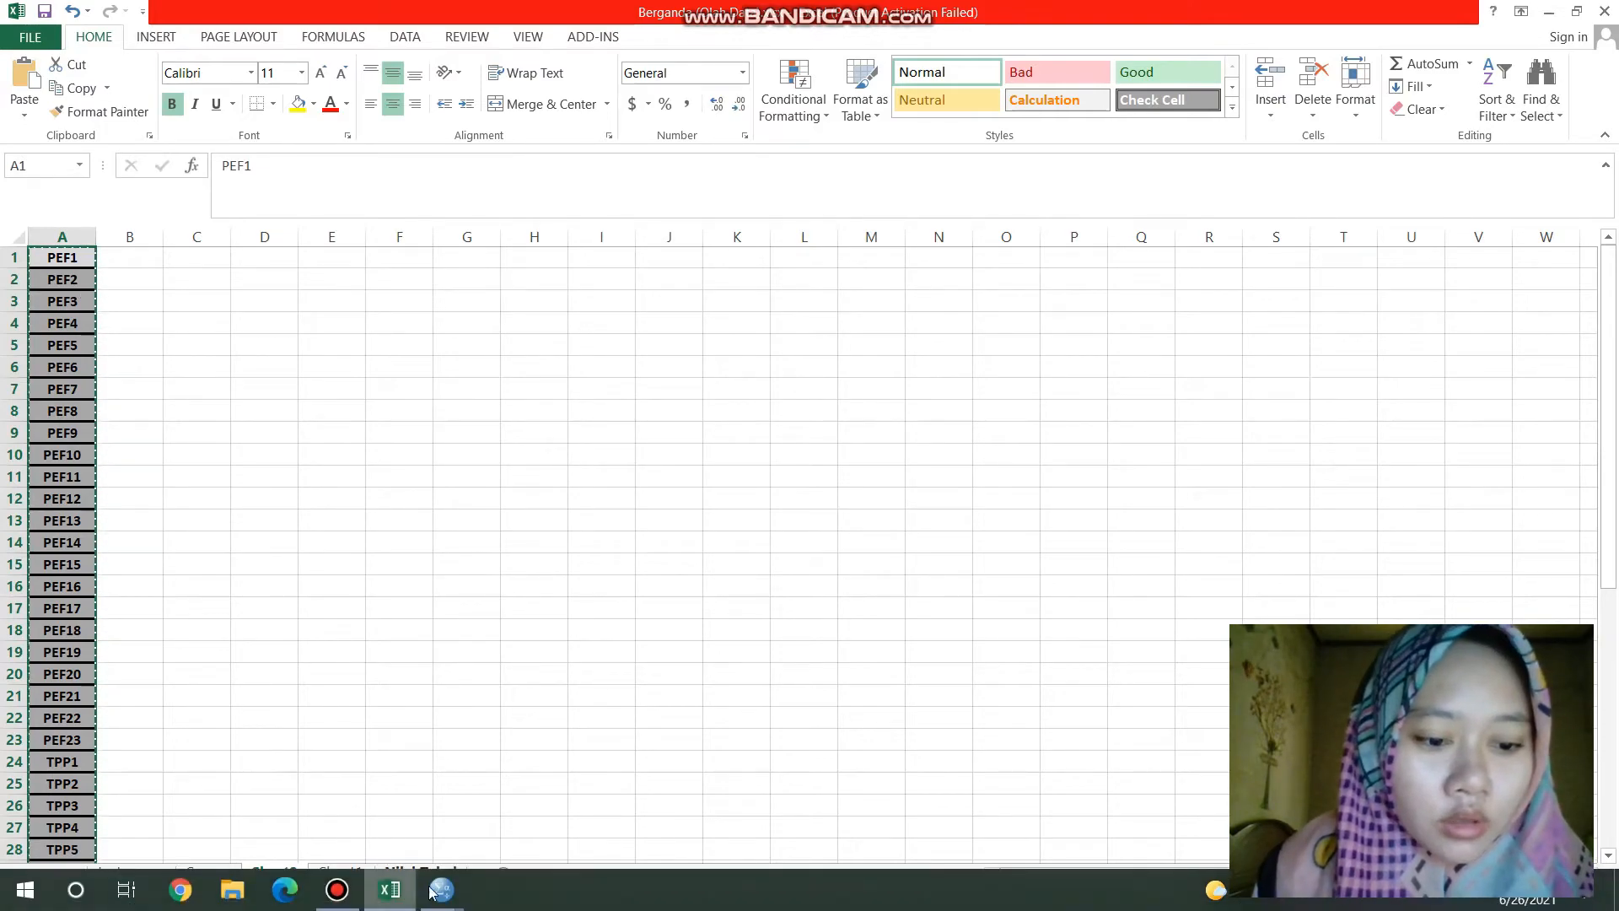
pyautogui.moveTo(452, 902)
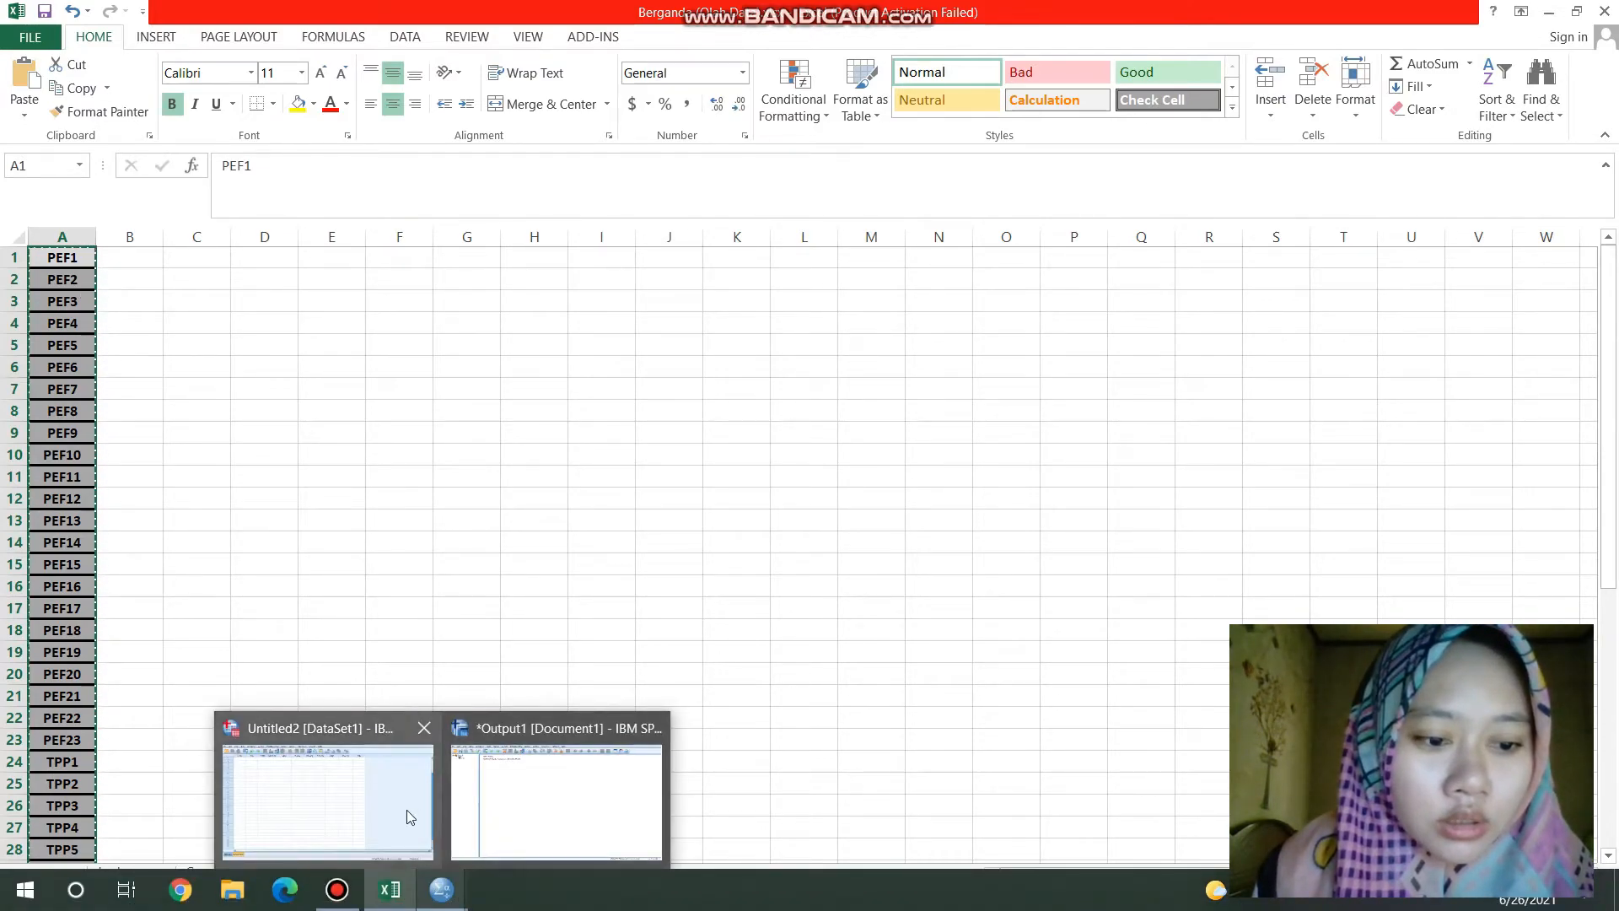
pyautogui.moveTo(507, 803)
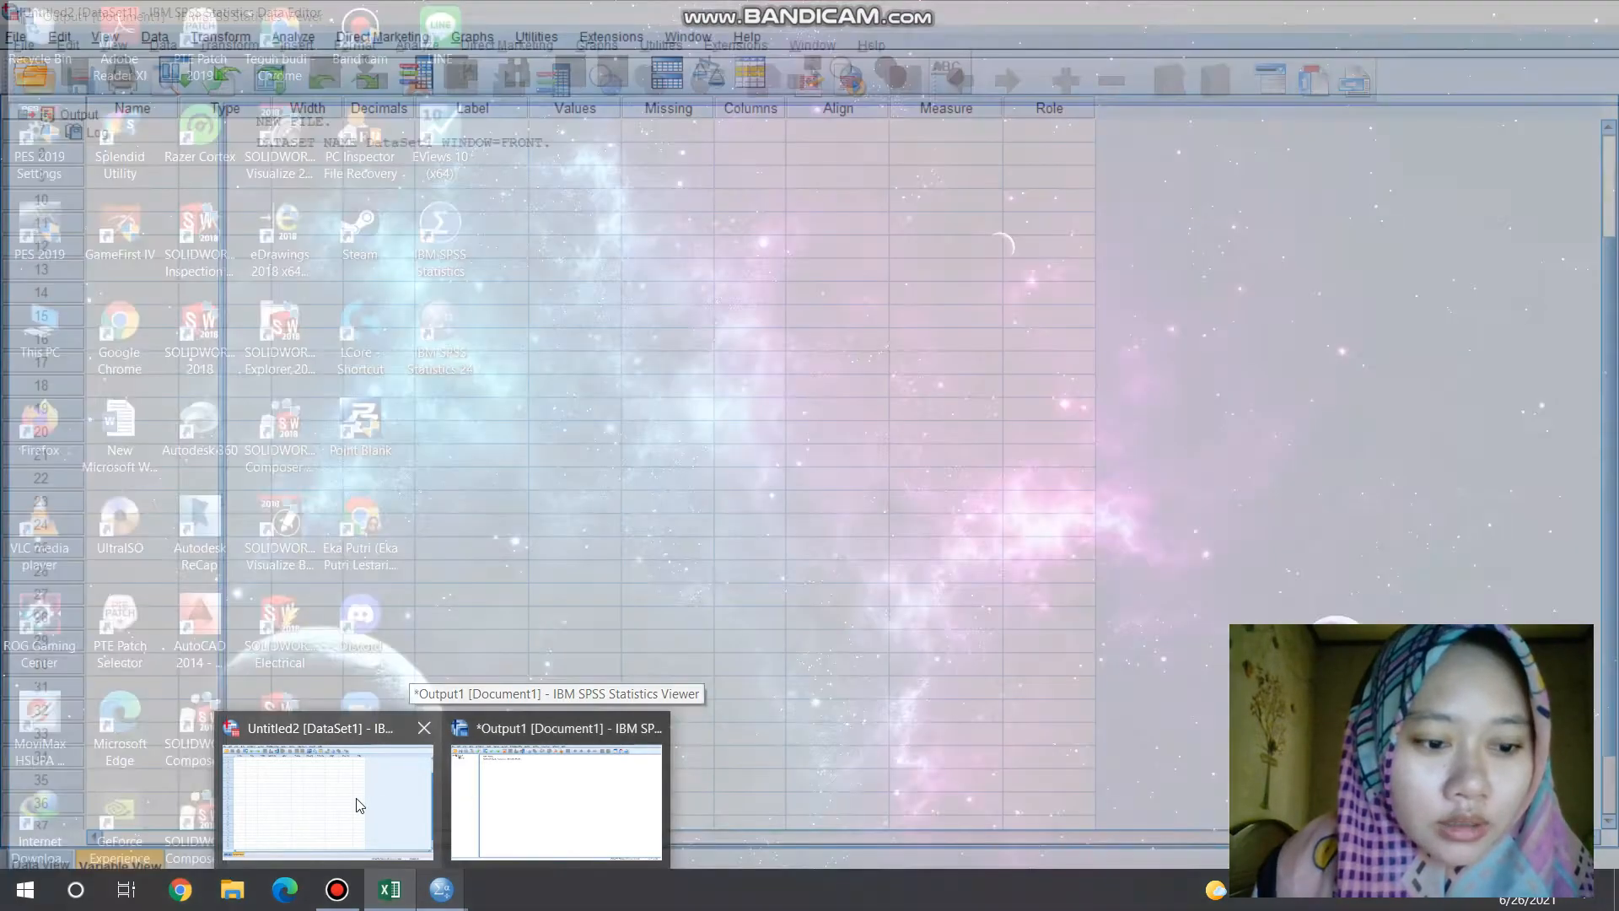
pyautogui.click(359, 797)
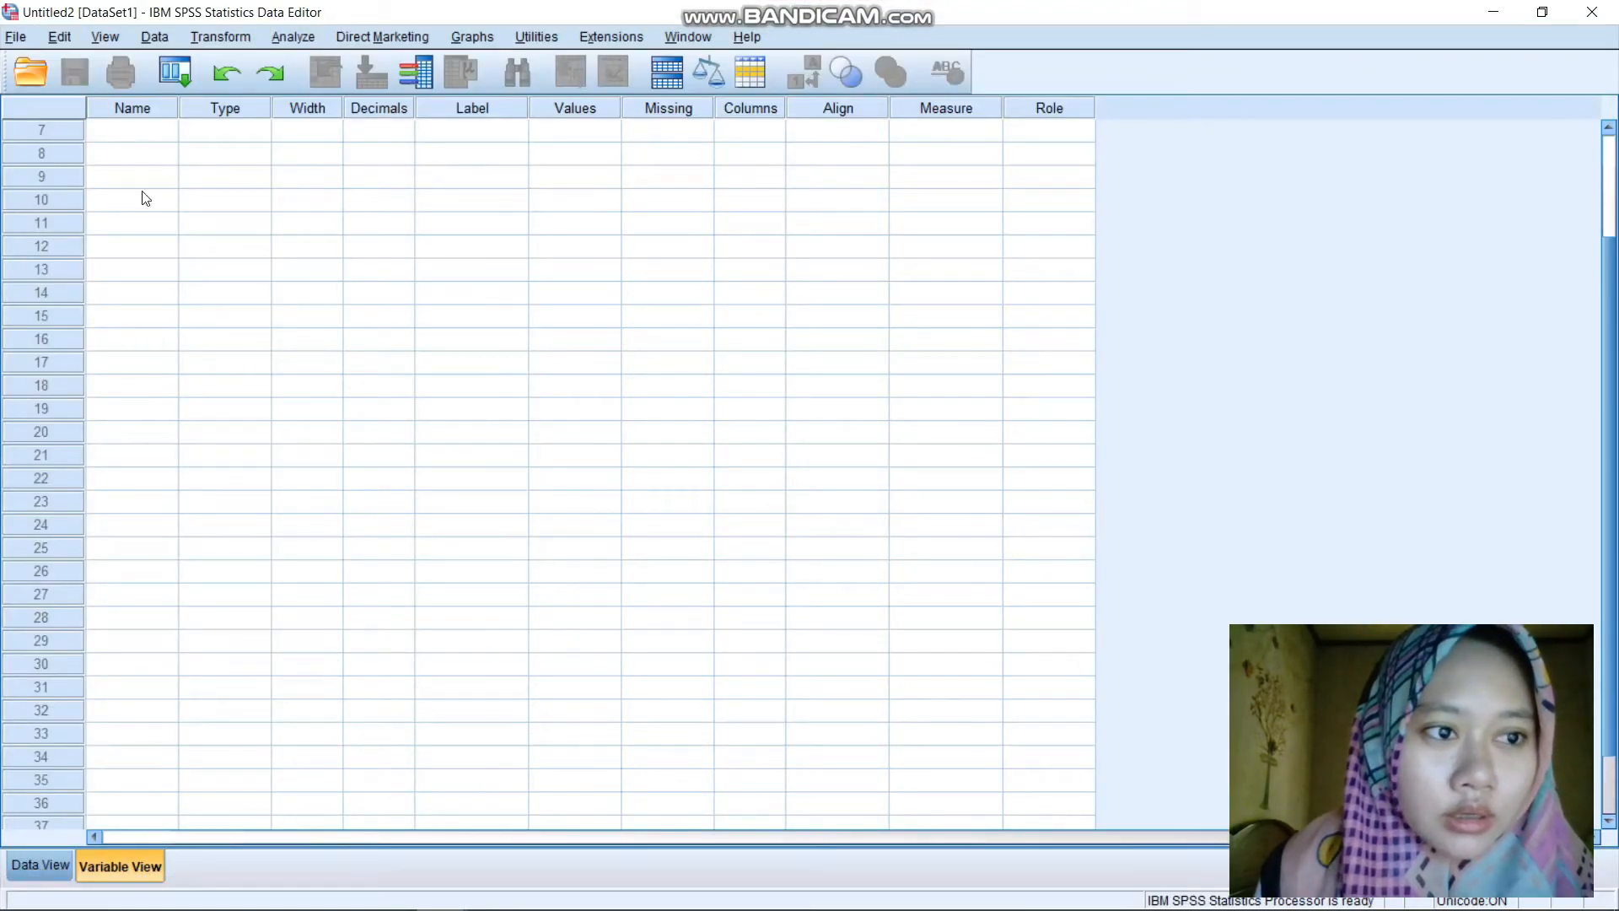
# Compare the empty dataset's Data View and Variable View
pyautogui.click(46, 862)
pyautogui.click(108, 868)
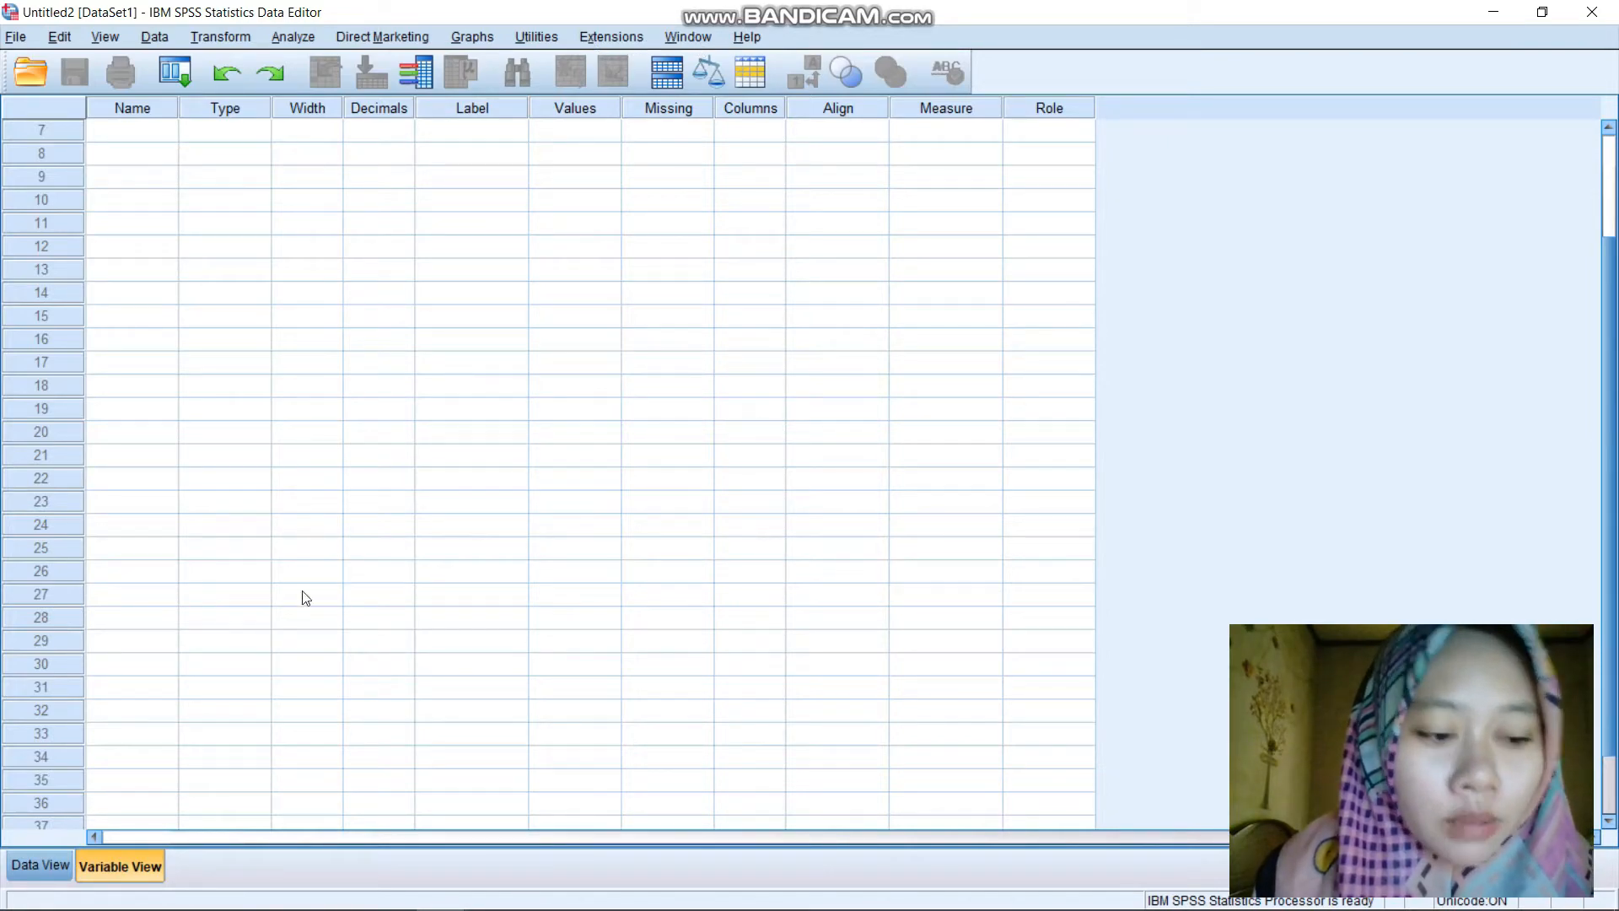
pyautogui.click(25, 870)
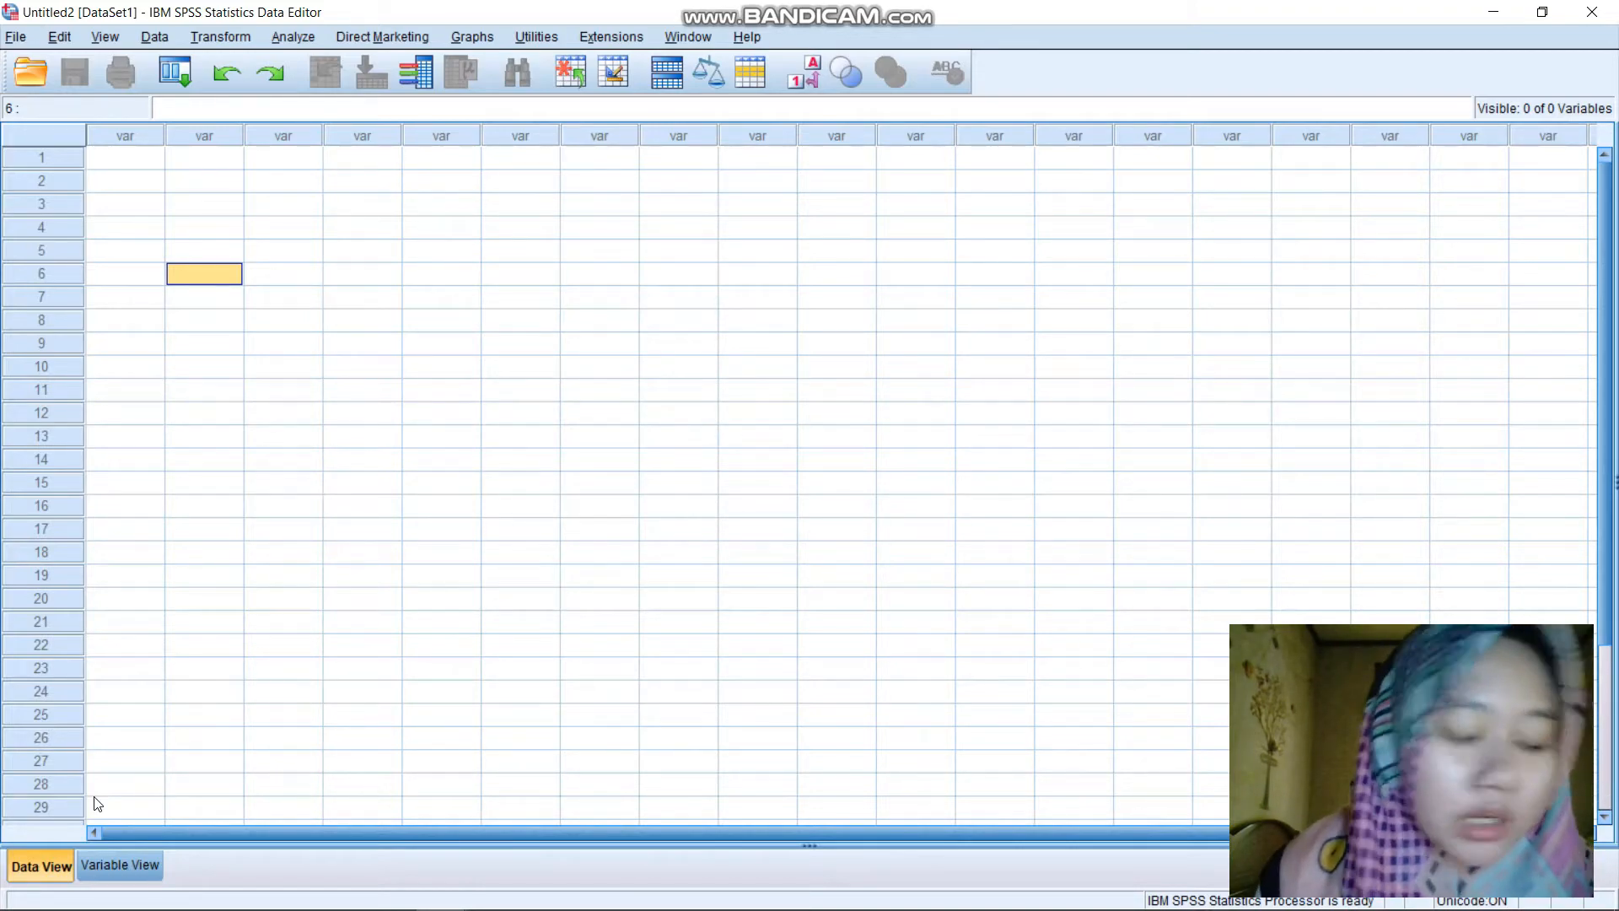
pyautogui.click(135, 864)
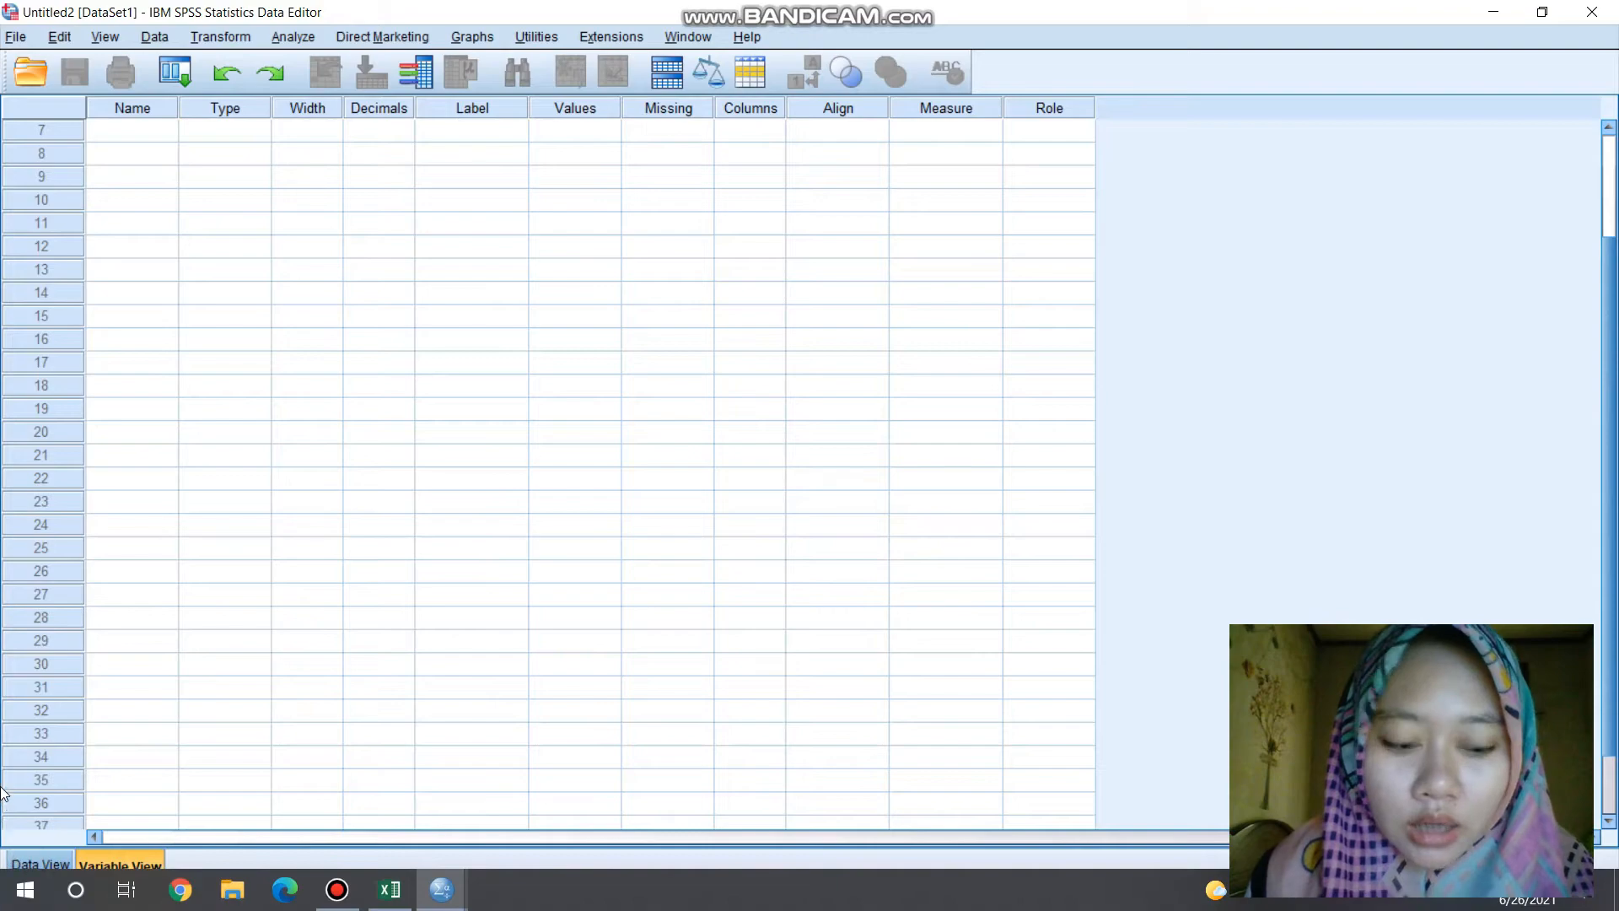
pyautogui.click(45, 858)
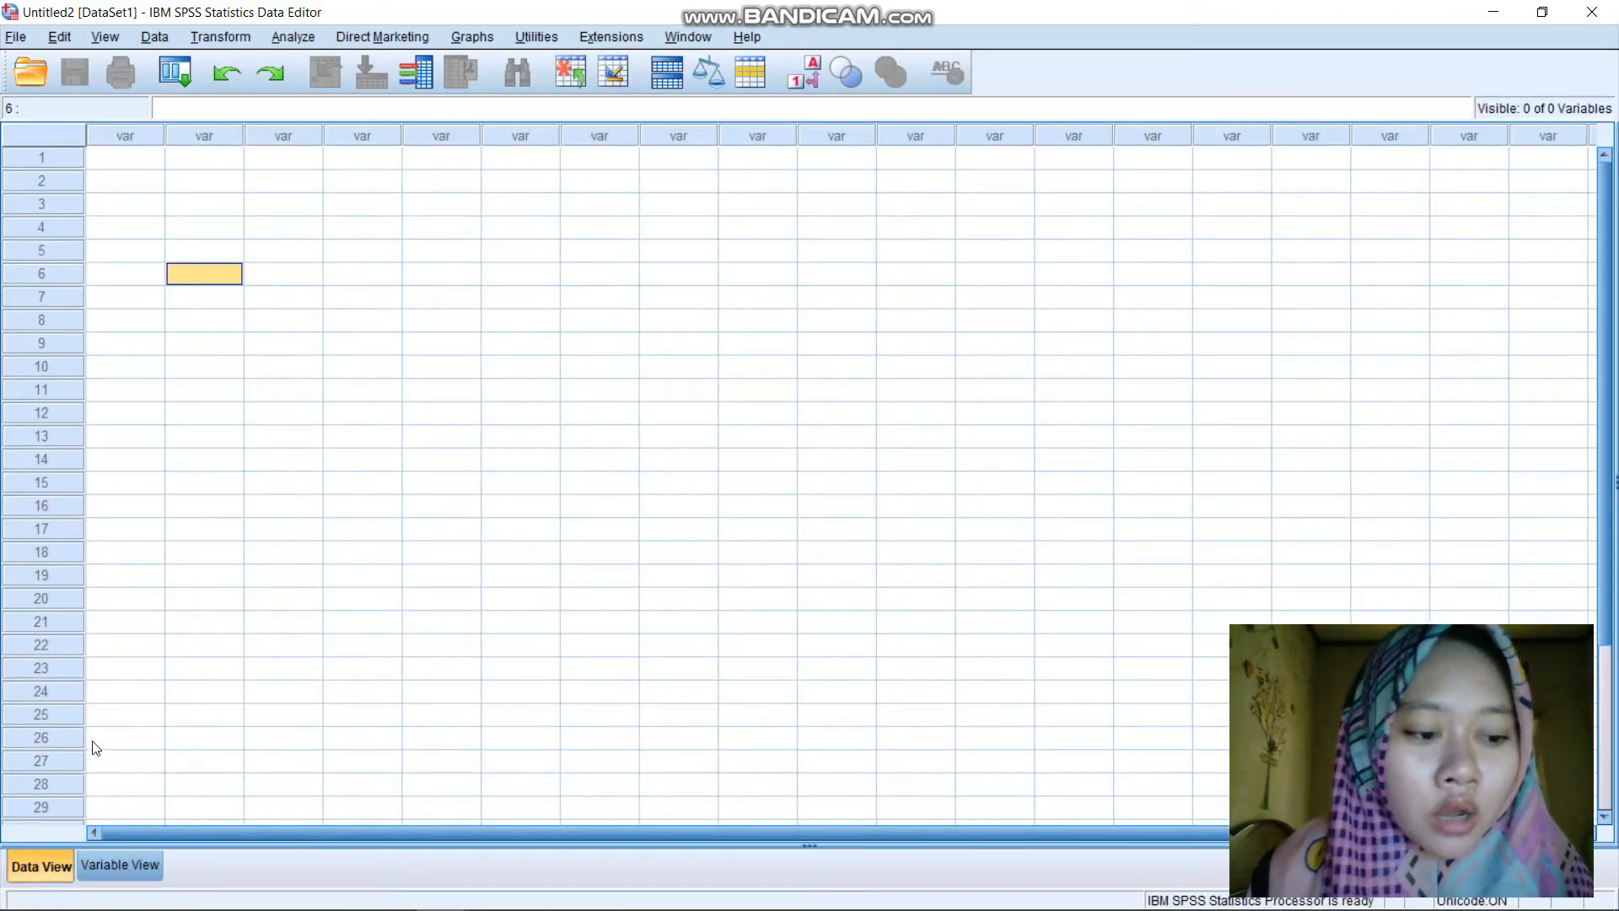
pyautogui.click(116, 866)
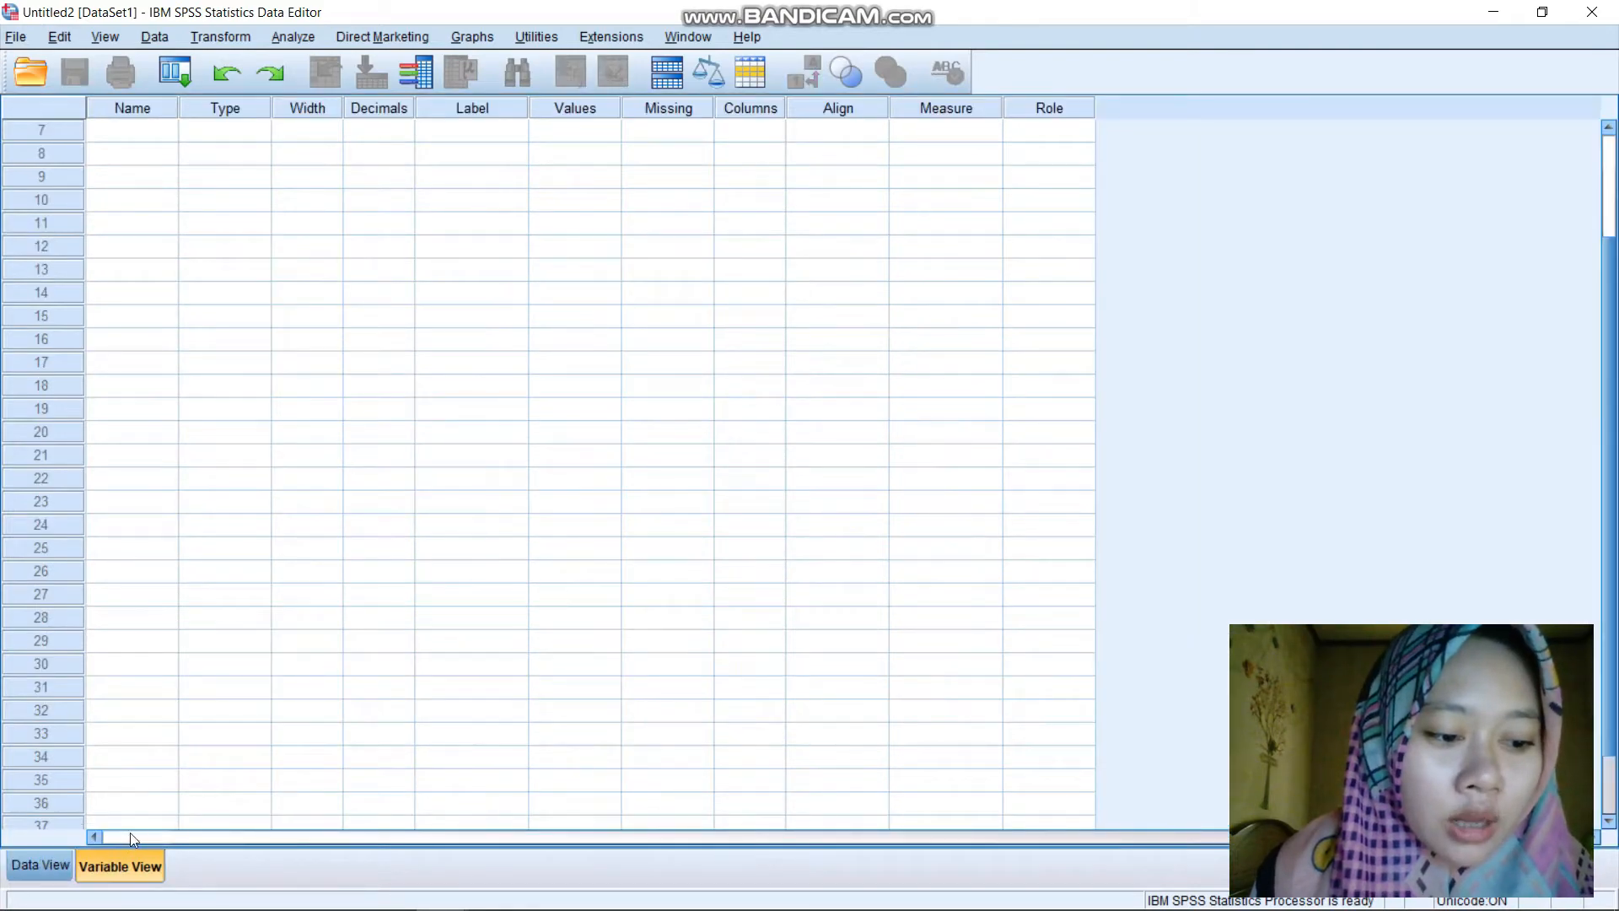
# Paste the copied item codes as variable names in Variable View, starting at row 1
pyautogui.scroll(2, 97, 338)
pyautogui.click(157, 135)
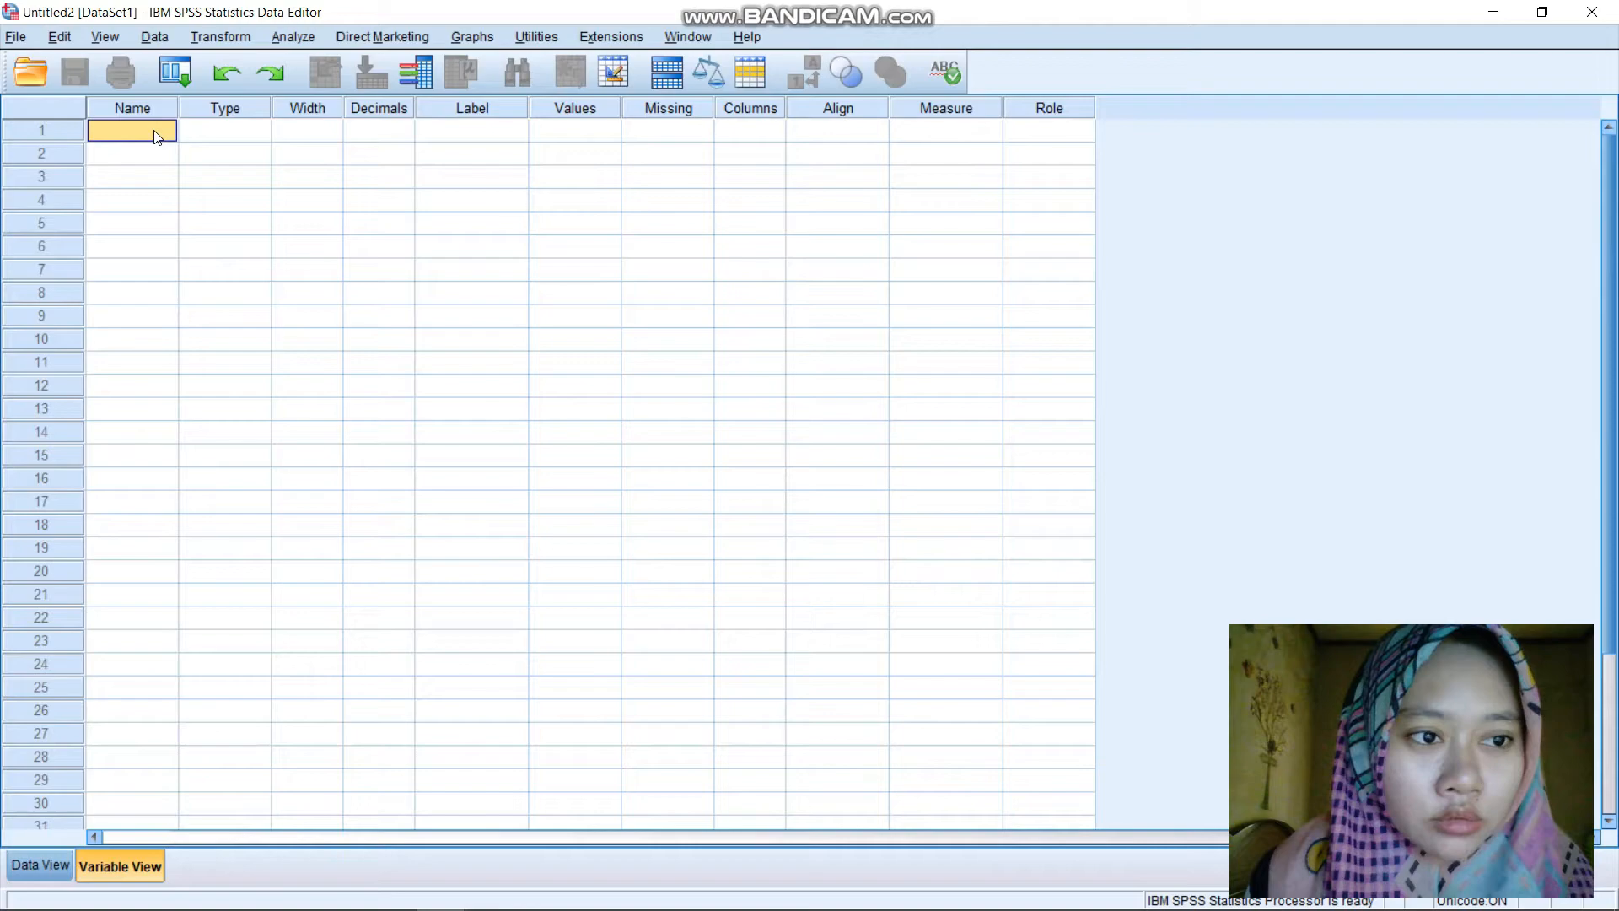
pyautogui.hotkey('ctrl', 'v')
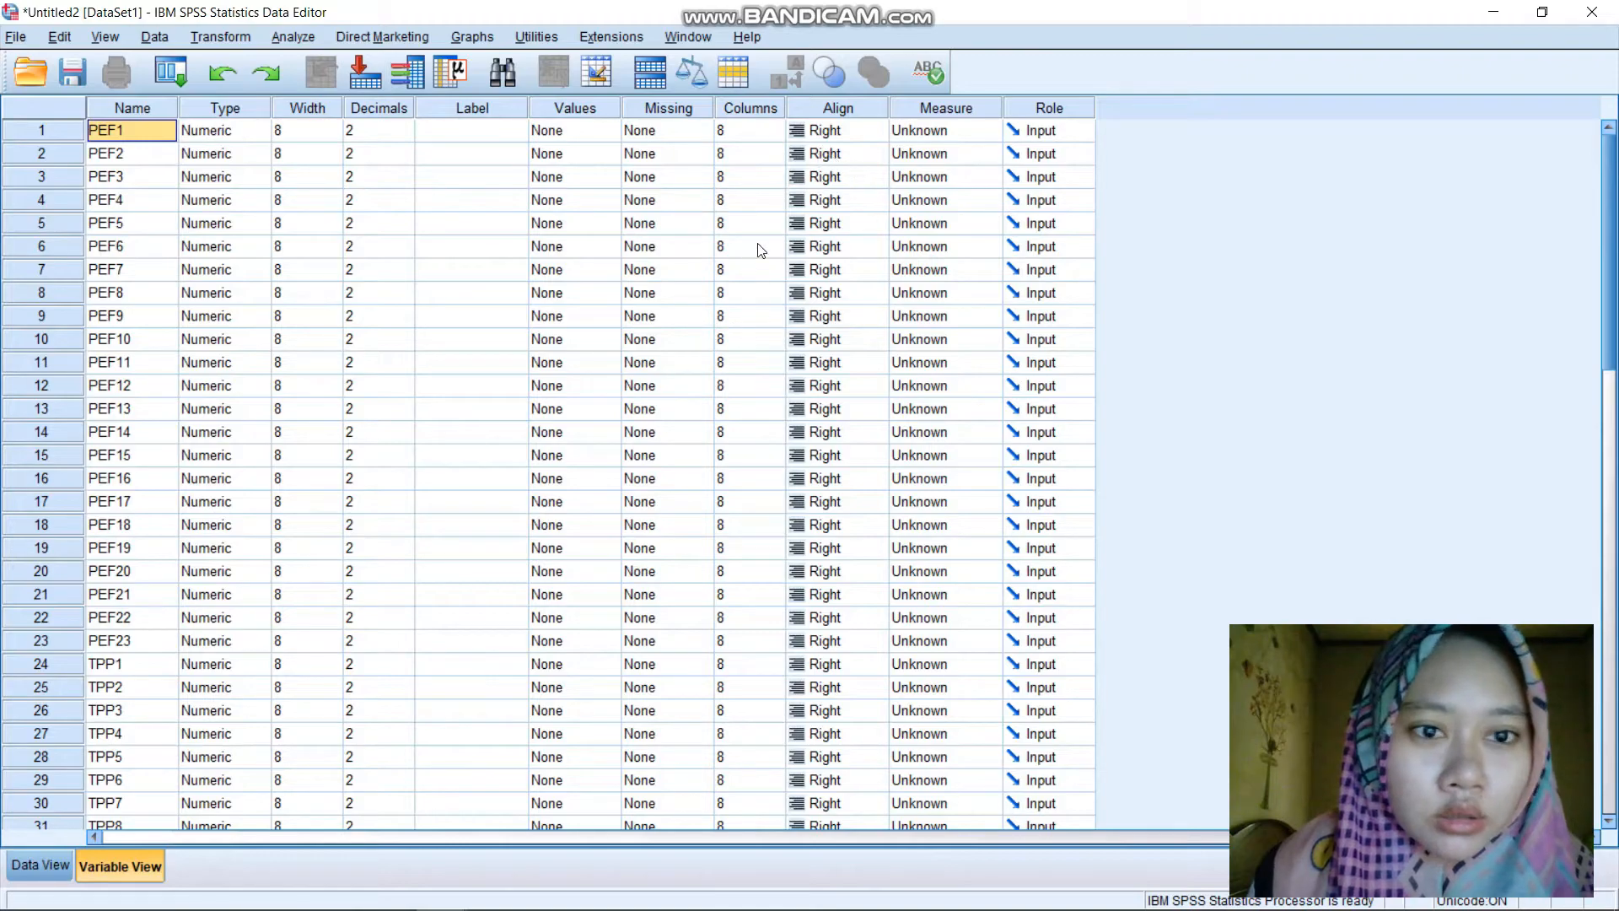
# Set the measurement level of every variable from PEF1 through PWP9 to Scale and check the complete list
pyautogui.click(921, 134)
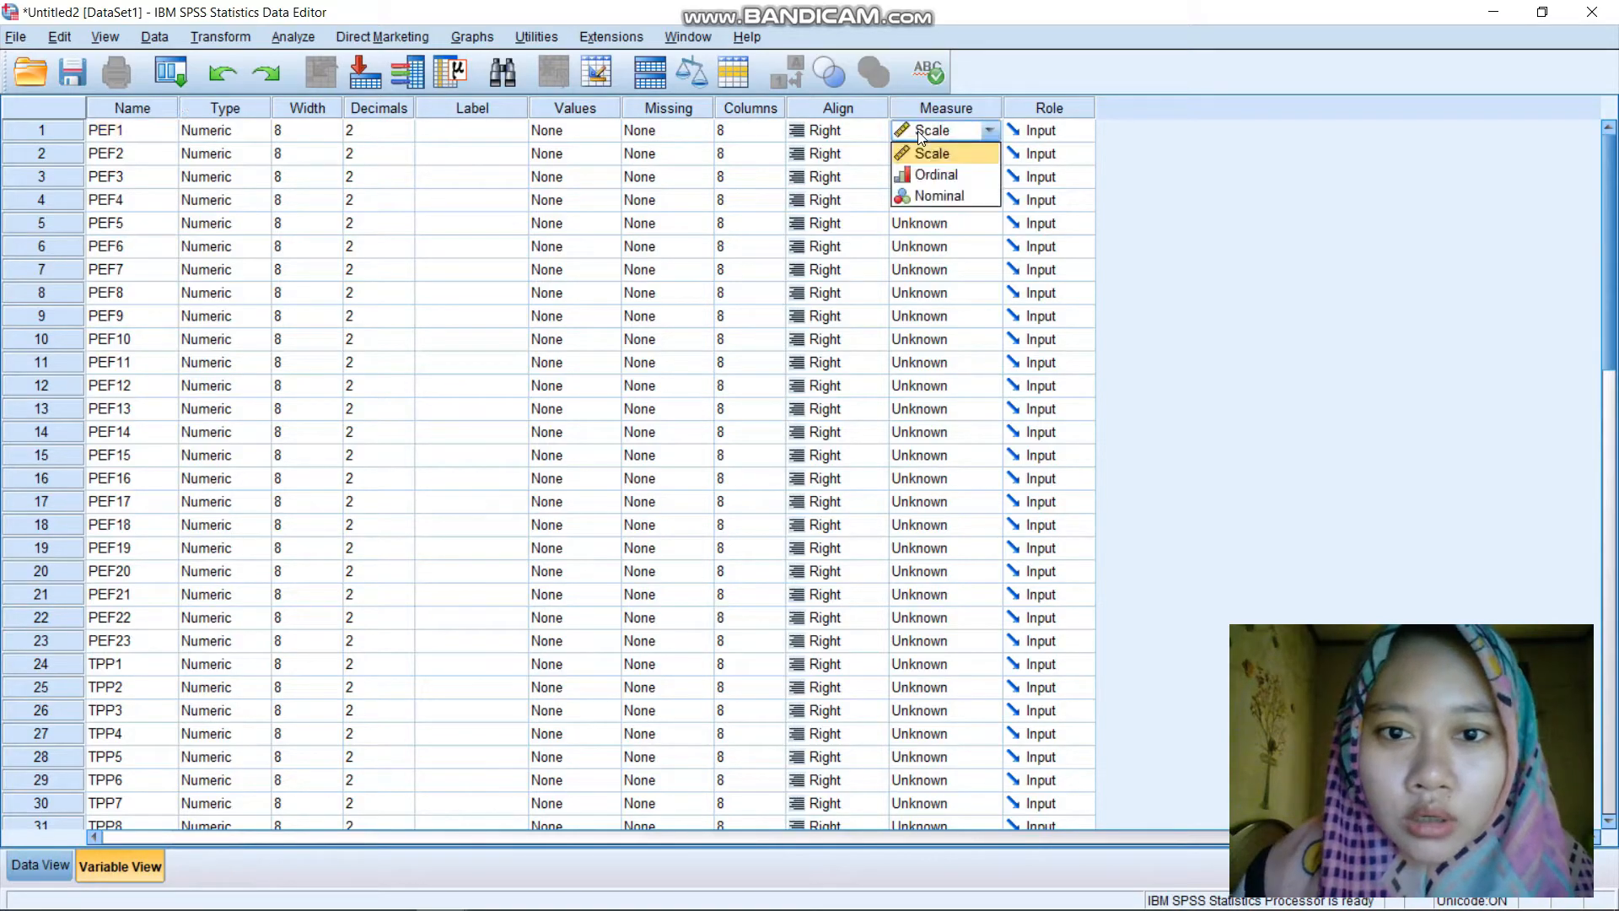
pyautogui.click(936, 156)
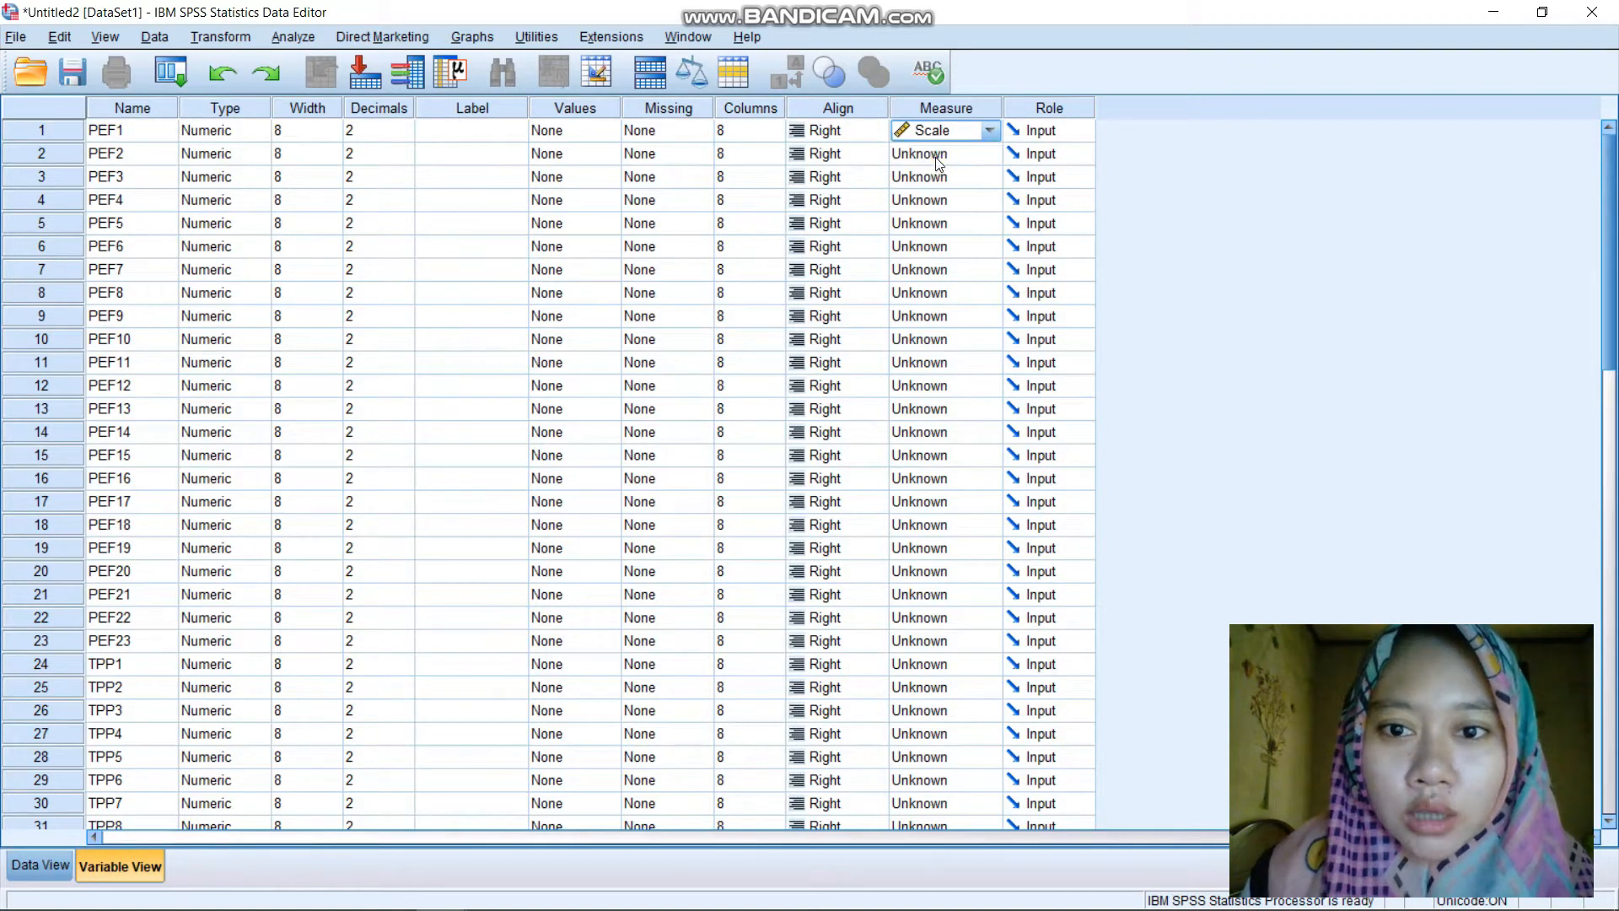
pyautogui.press('Down')
pyautogui.press('Down')
pyautogui.press('Down')
pyautogui.press('Down')
pyautogui.press('Down')
pyautogui.press('Down')
pyautogui.press('Down')
pyautogui.press('Down')
pyautogui.press('Down')
pyautogui.press('Down')
pyautogui.press('Down')
pyautogui.press('Down')
pyautogui.press('Down')
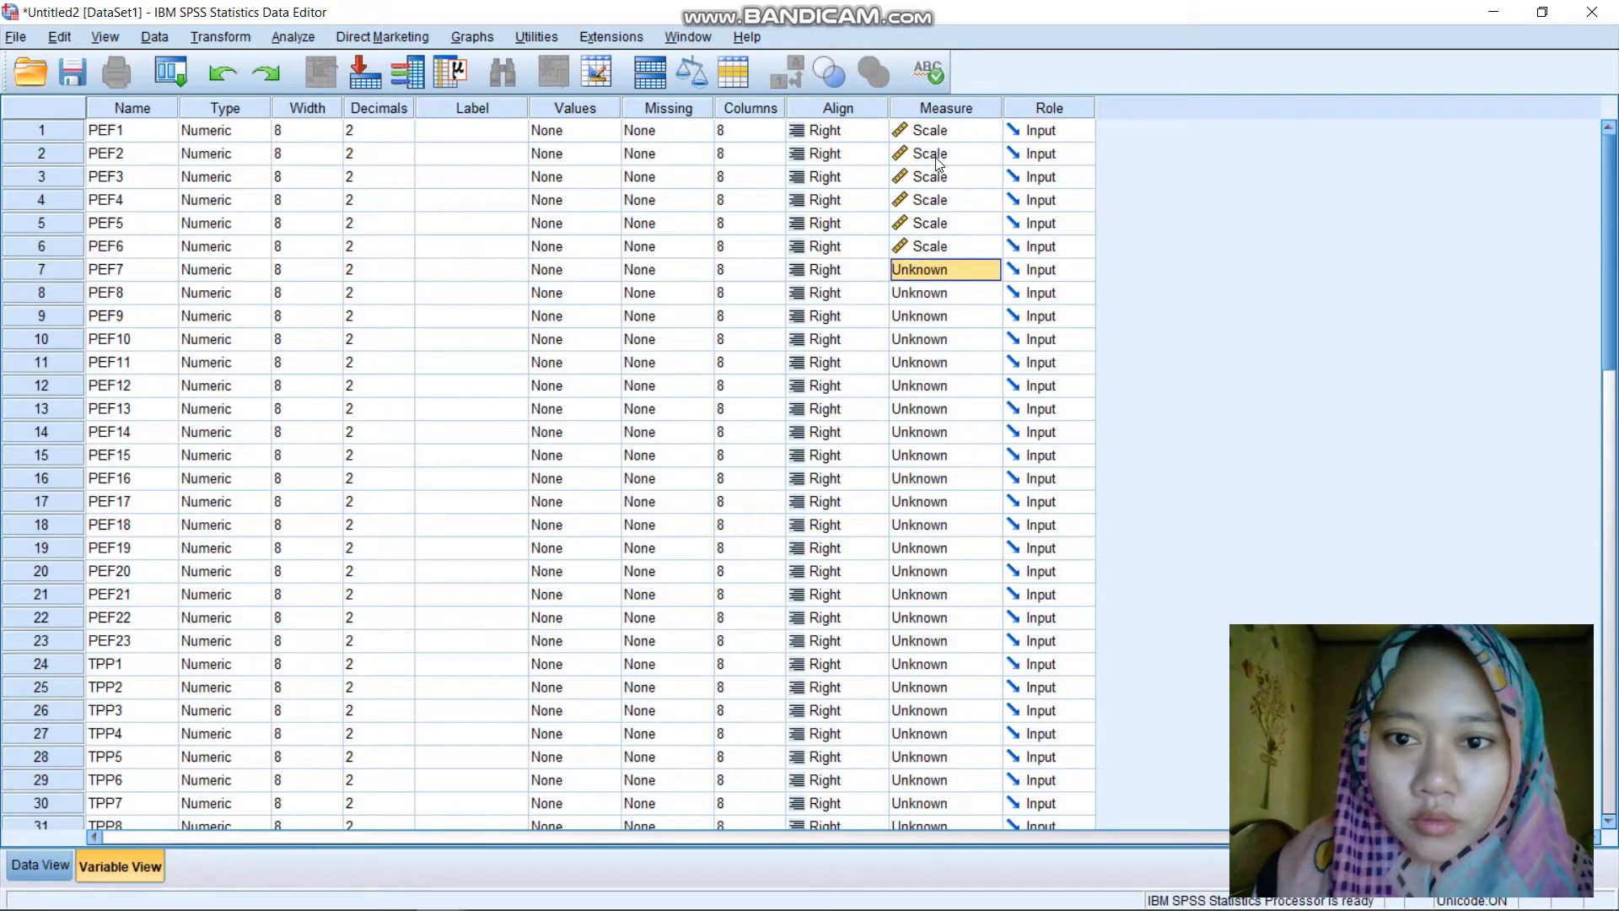
pyautogui.press('Down')
pyautogui.press('Down')
pyautogui.press('Down')
pyautogui.press('Down')
pyautogui.press('Down')
pyautogui.press('Down')
pyautogui.press('Down')
pyautogui.press('Down')
pyautogui.press('Down')
pyautogui.press('Down')
pyautogui.press('Down')
pyautogui.press('Down')
pyautogui.press('Down')
pyautogui.press('Down')
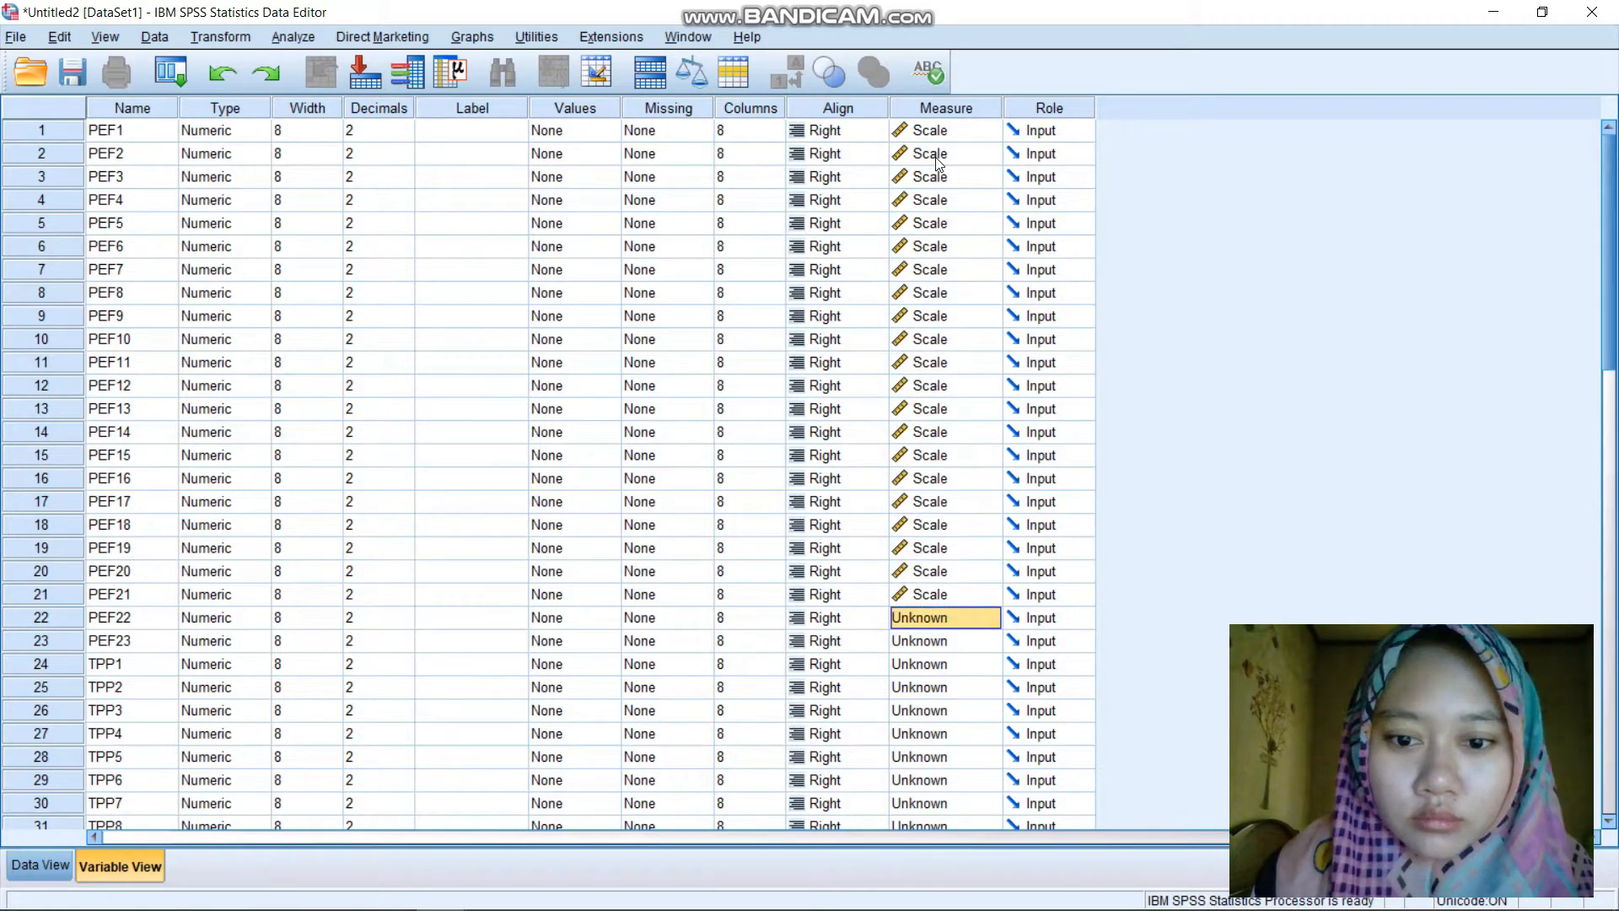
pyautogui.press('Down')
pyautogui.press('Down')
pyautogui.press('Down')
pyautogui.press('Down')
pyautogui.press('Down')
pyautogui.press('Down')
pyautogui.press('Down')
pyautogui.press('Down')
pyautogui.press('Down')
pyautogui.press('Down')
pyautogui.press('Down')
pyautogui.press('Down')
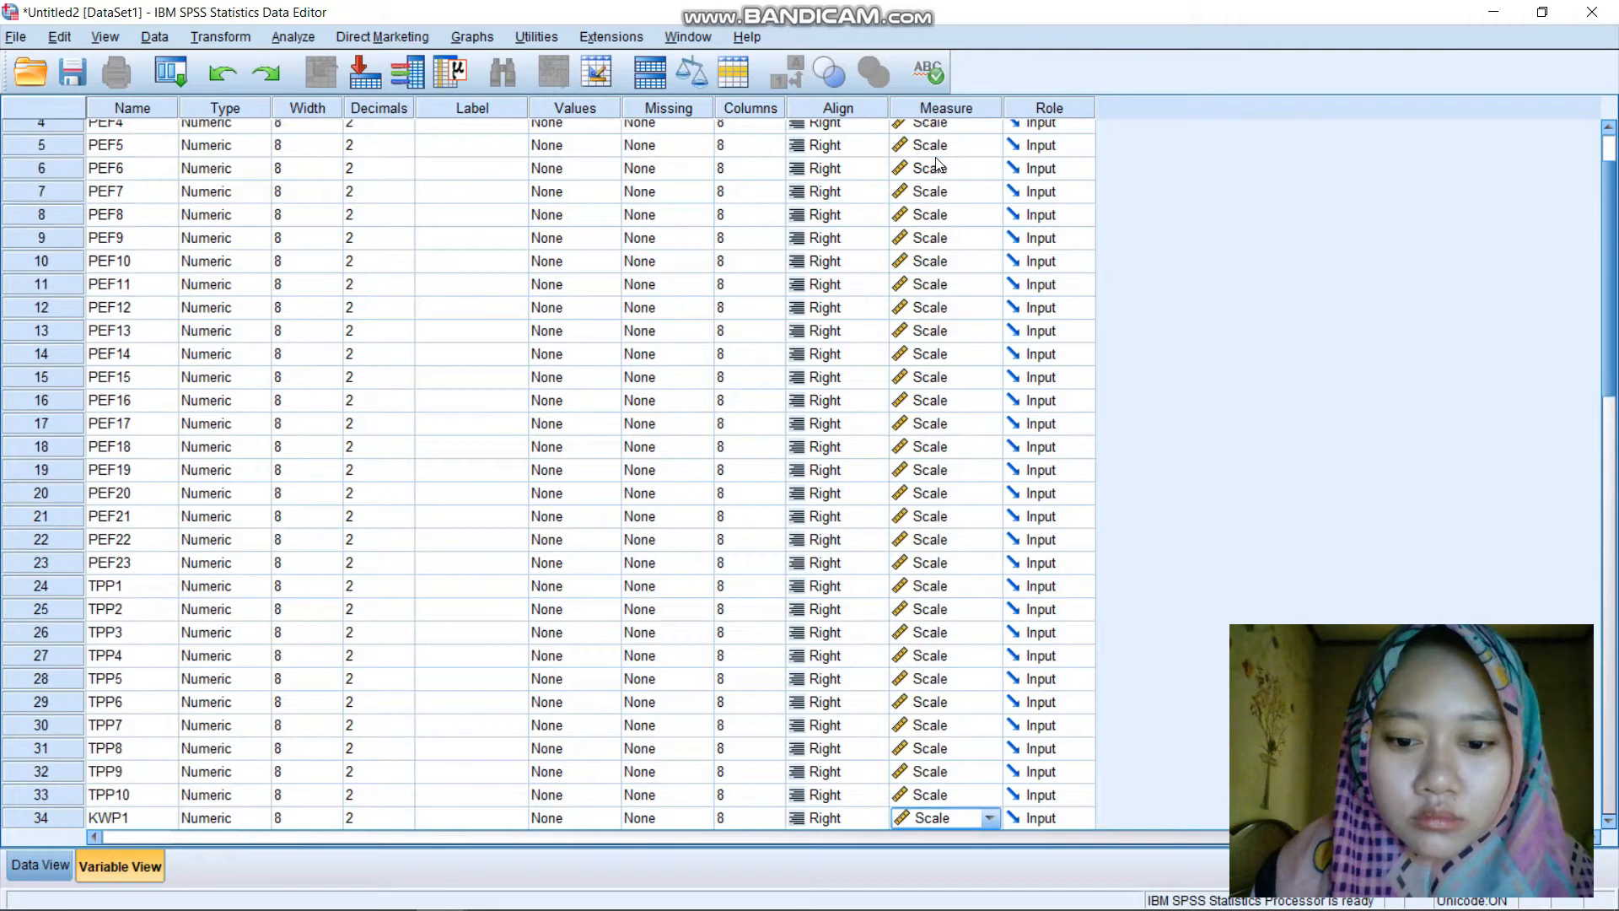
pyautogui.press('Down')
pyautogui.press('Down')
pyautogui.press('Down')
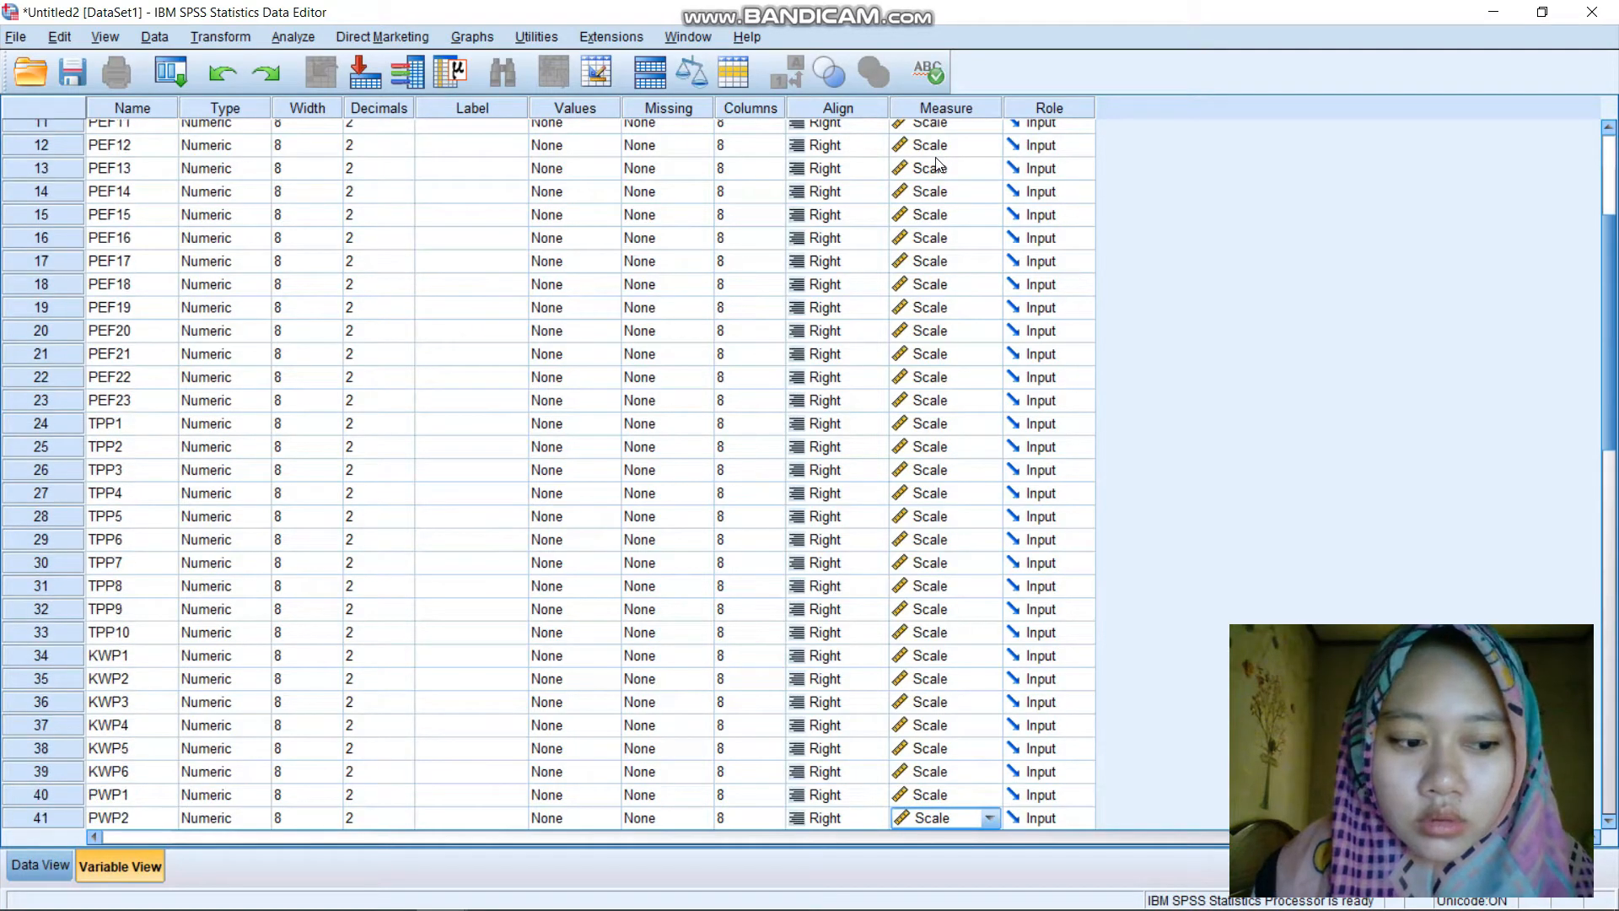
pyautogui.press('Down')
pyautogui.press('Down')
pyautogui.press('Down')
pyautogui.press('Down')
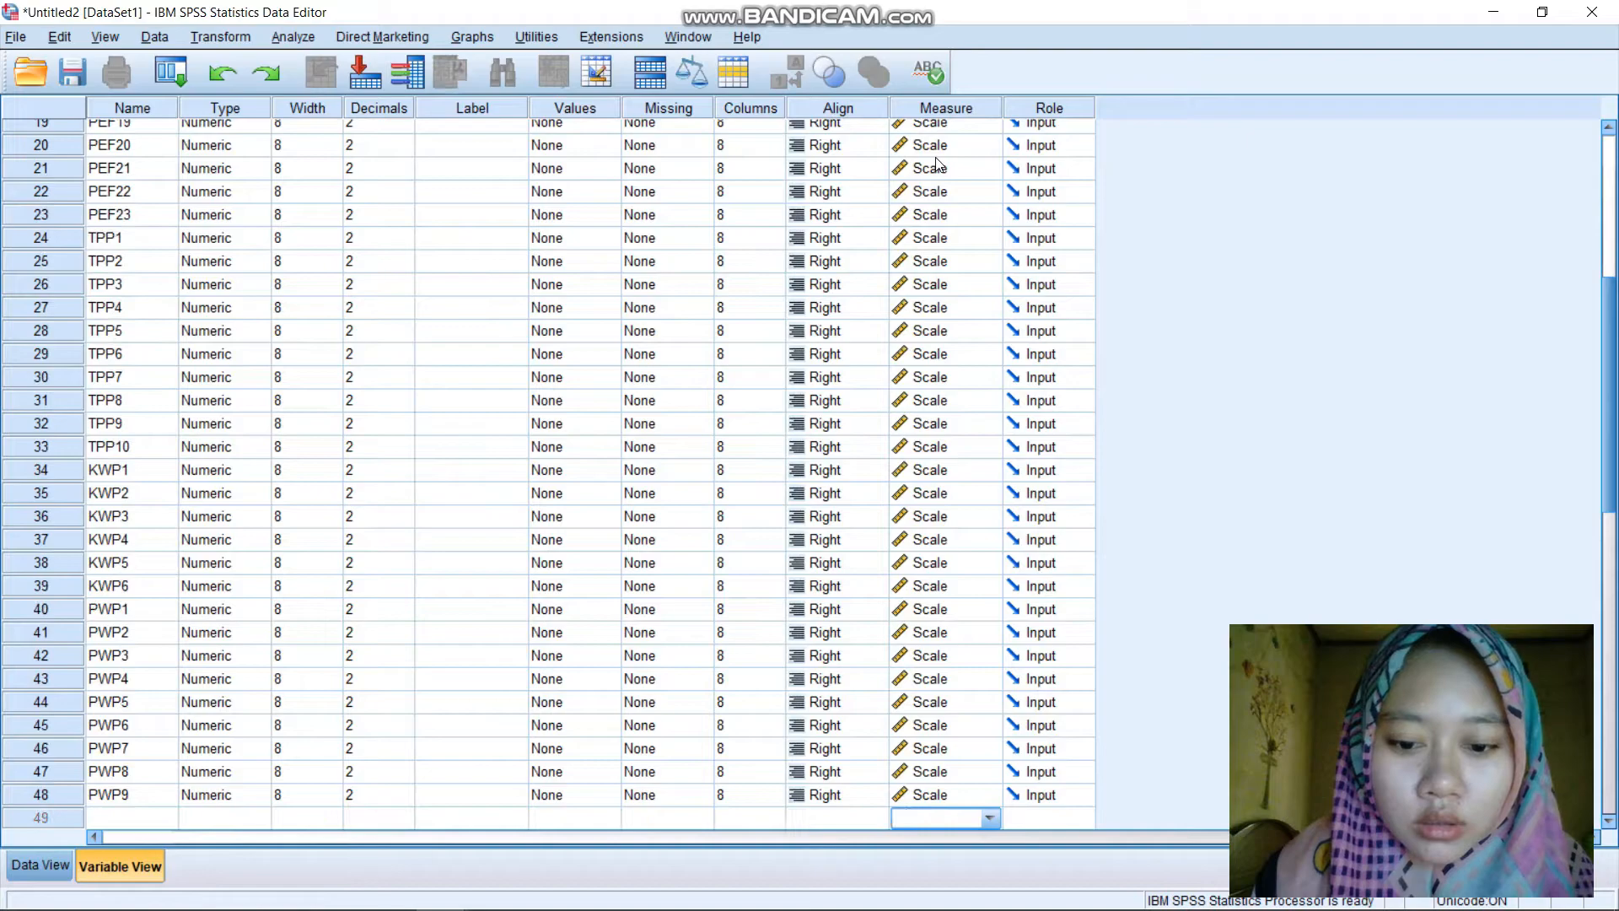
pyautogui.scroll(5, 912, 358)
pyautogui.scroll(-2, 911, 358)
pyautogui.scroll(2, 139, 178)
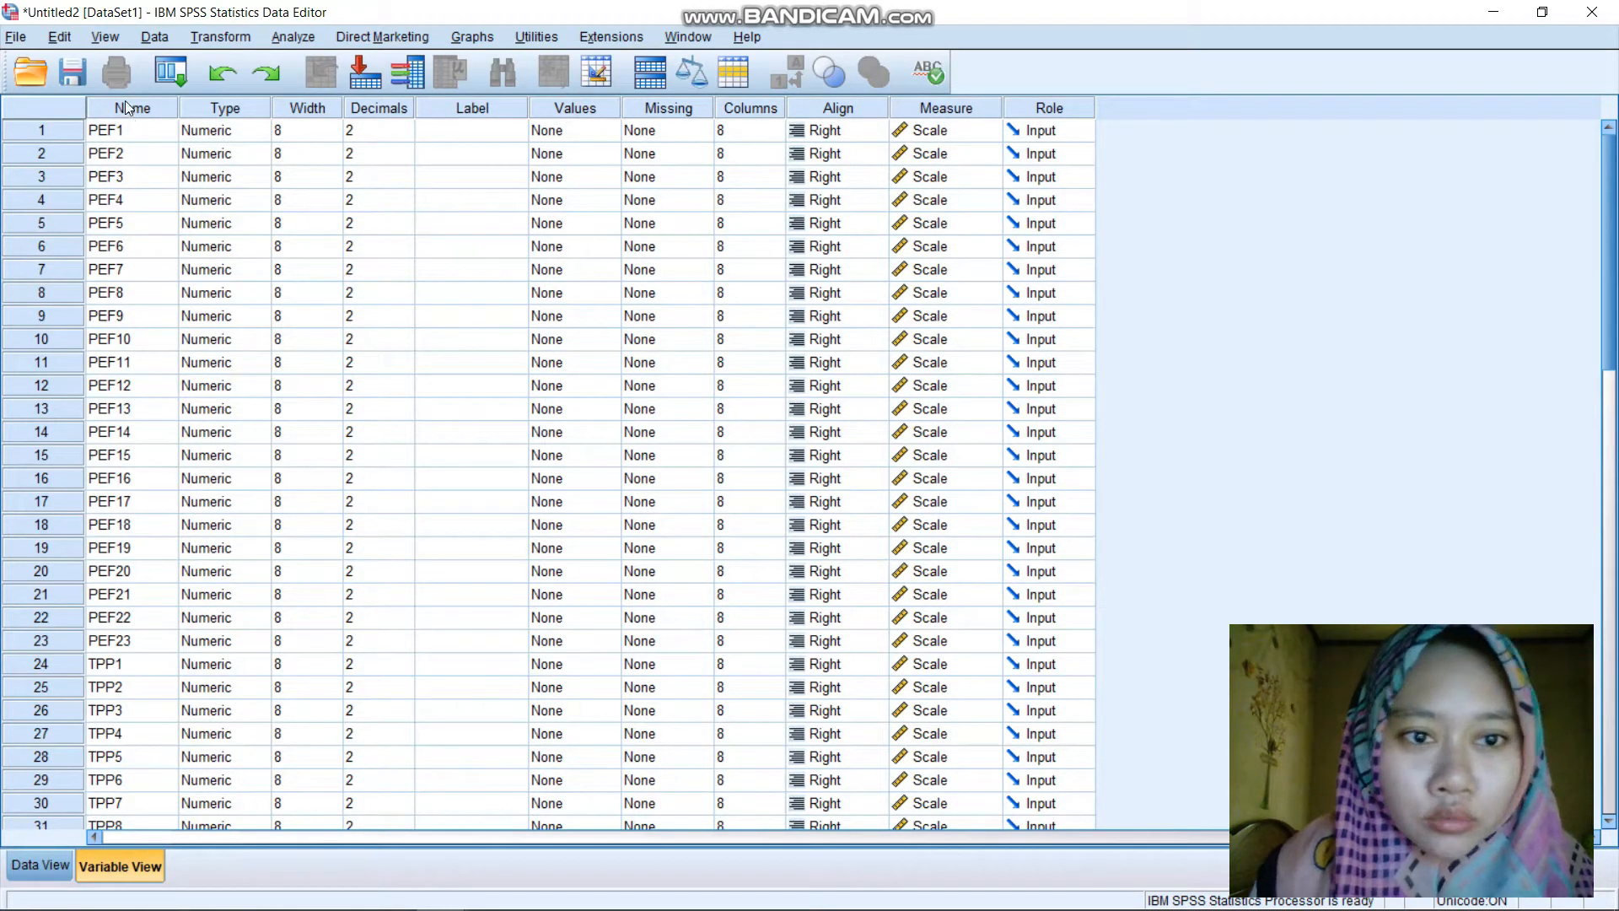
# Switch to the Excel workbook and copy all questionnaire responses in C4:AX73 of the Semua sheet
pyautogui.scroll(-9, 685, 401)
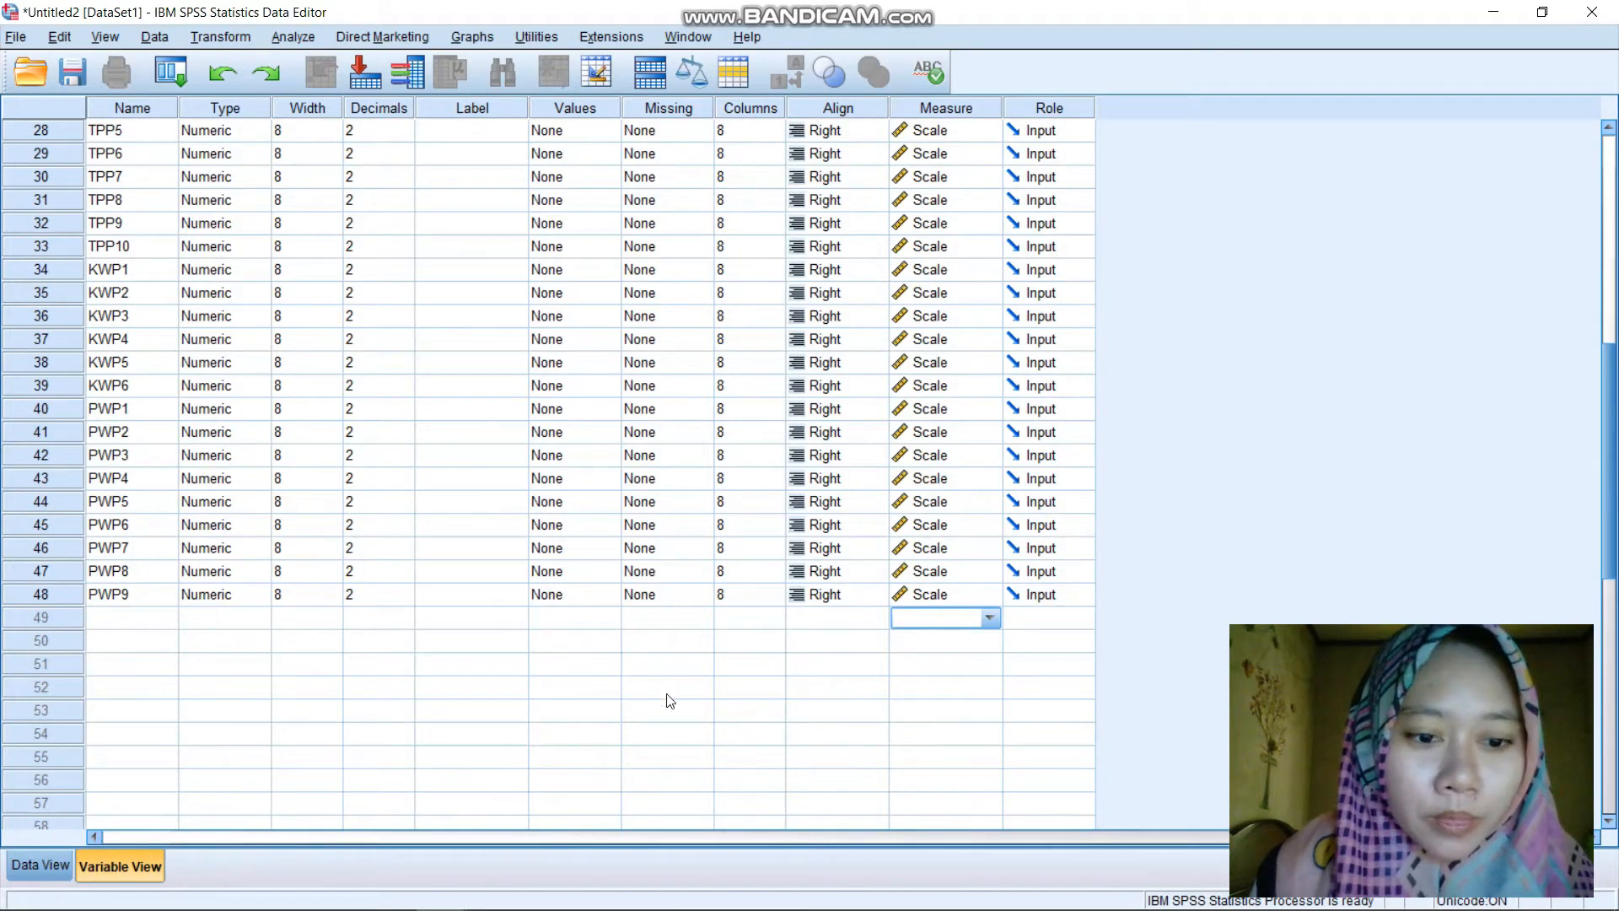
pyautogui.scroll(6, 563, 588)
pyautogui.scroll(3, 562, 587)
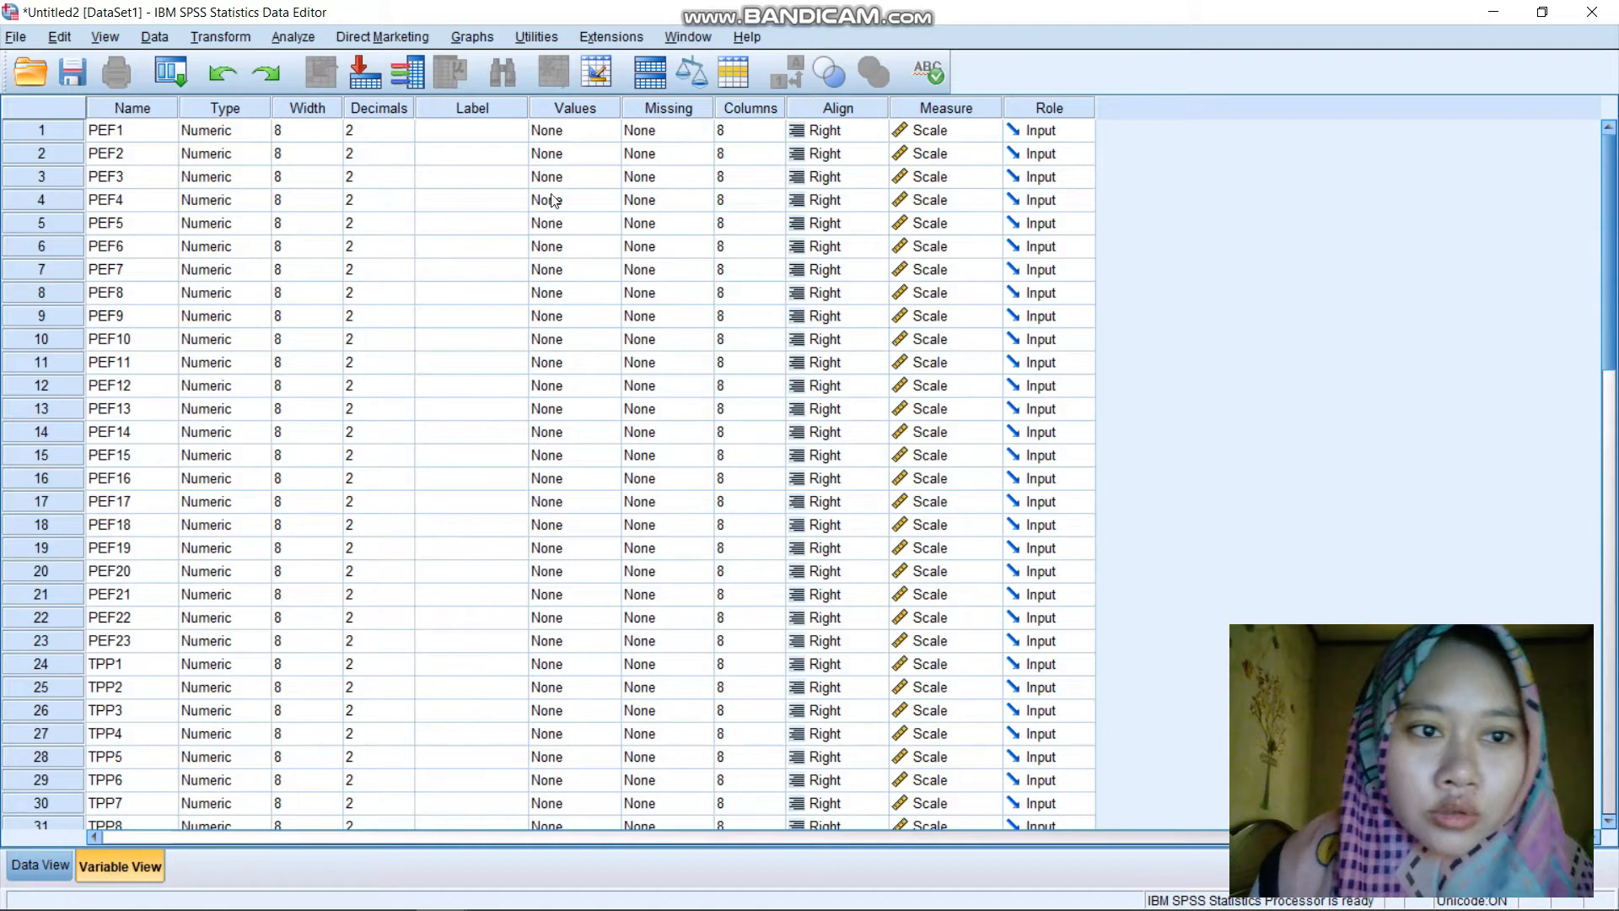
pyautogui.moveTo(510, 908)
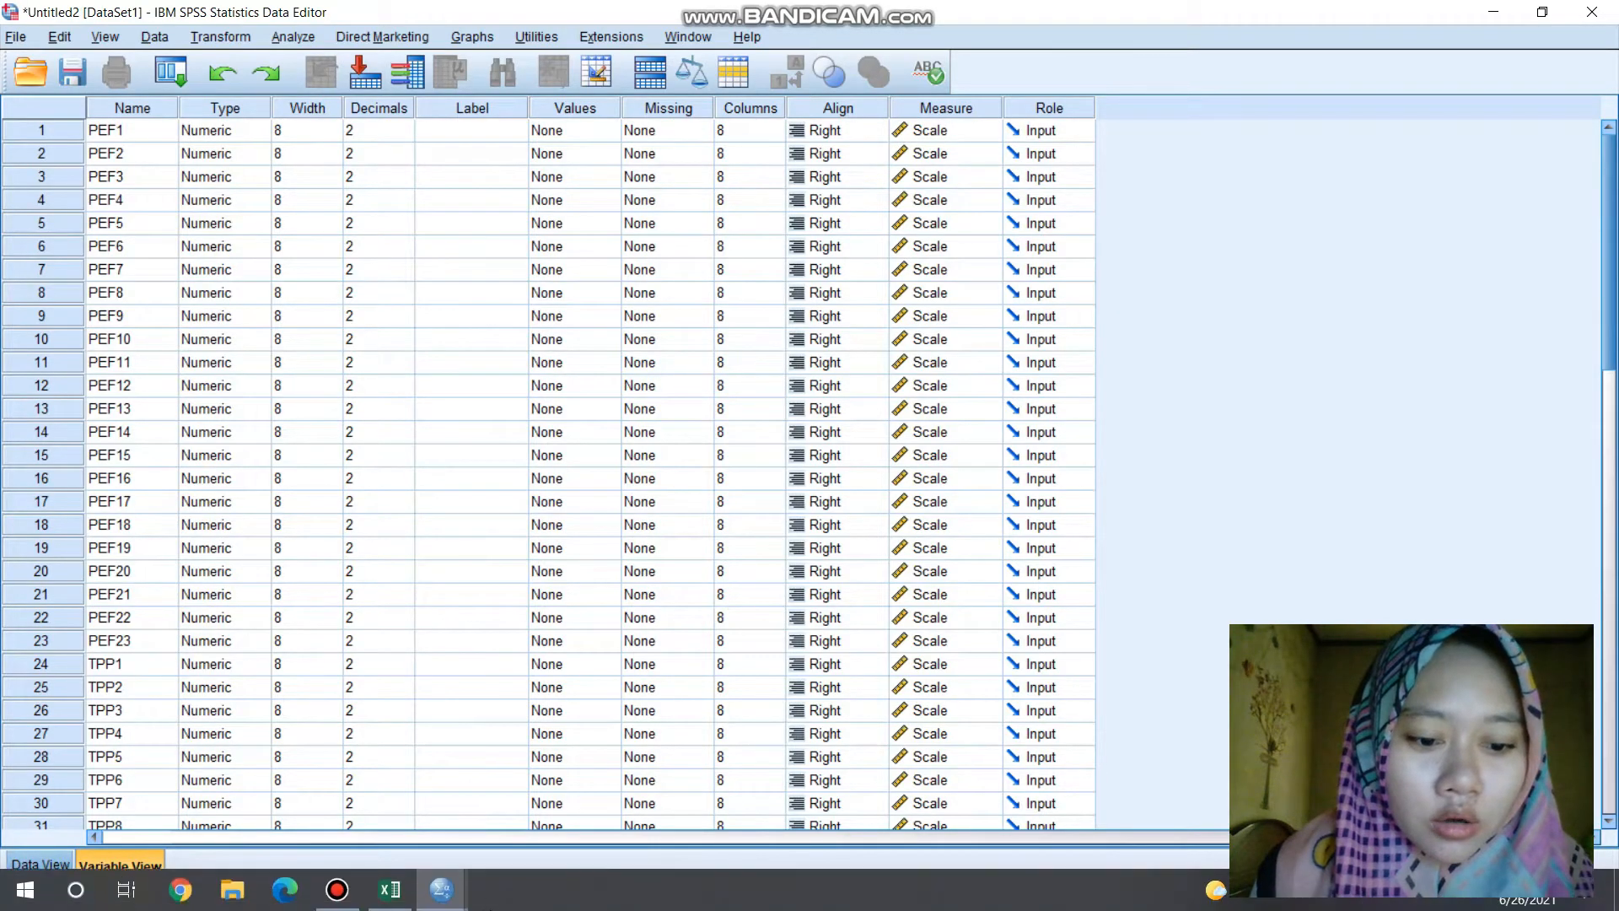
pyautogui.moveTo(392, 889)
pyautogui.click(409, 840)
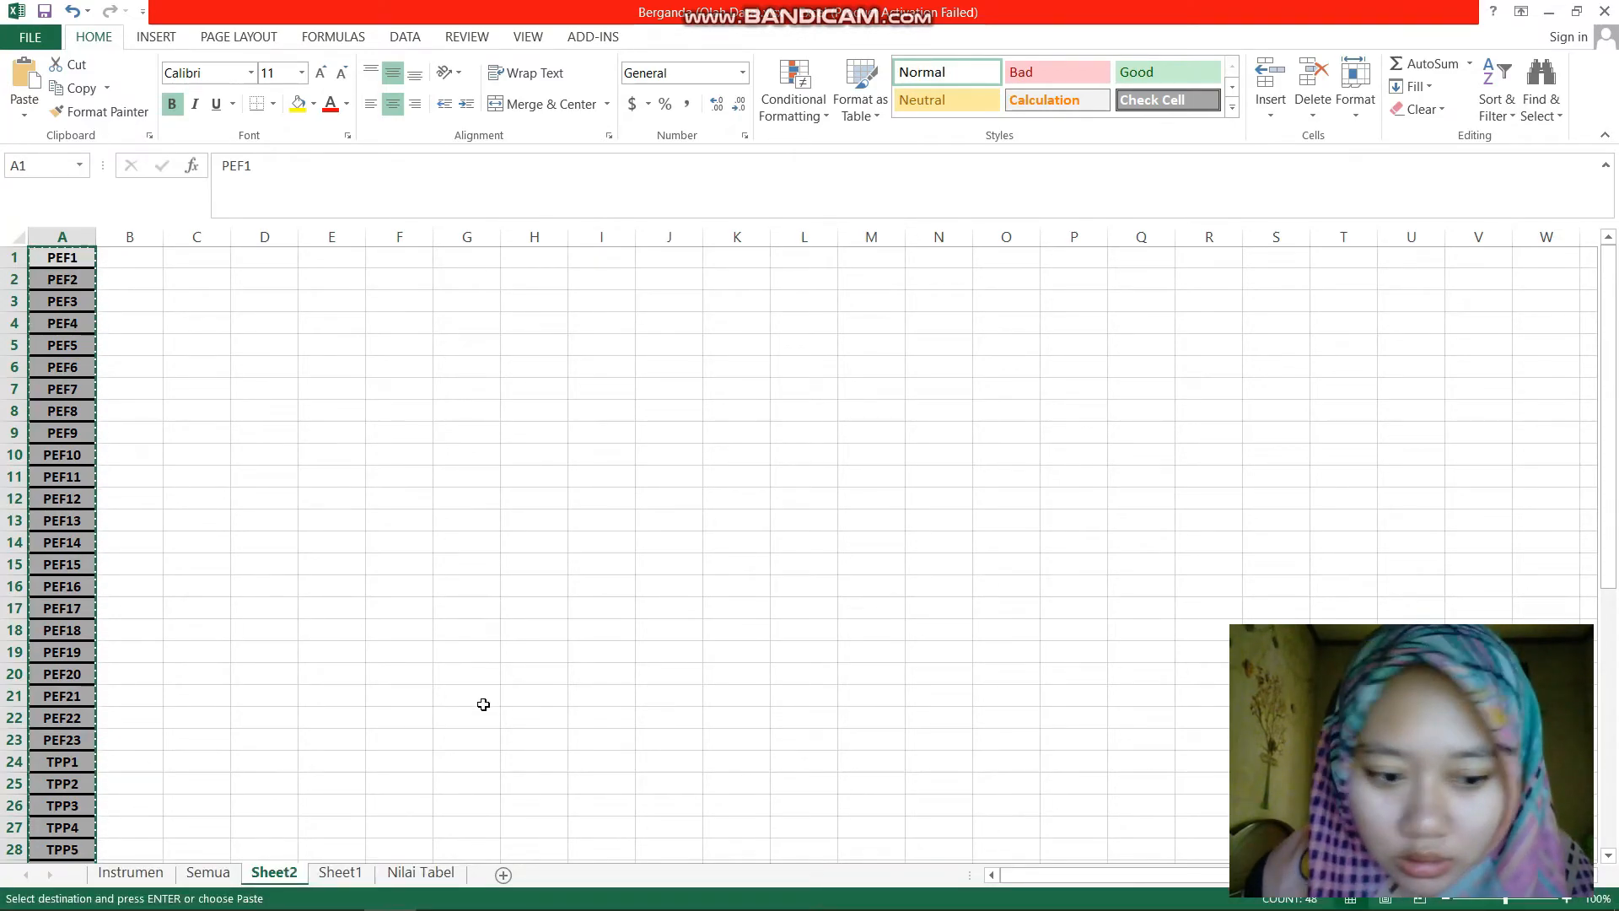
pyautogui.click(207, 873)
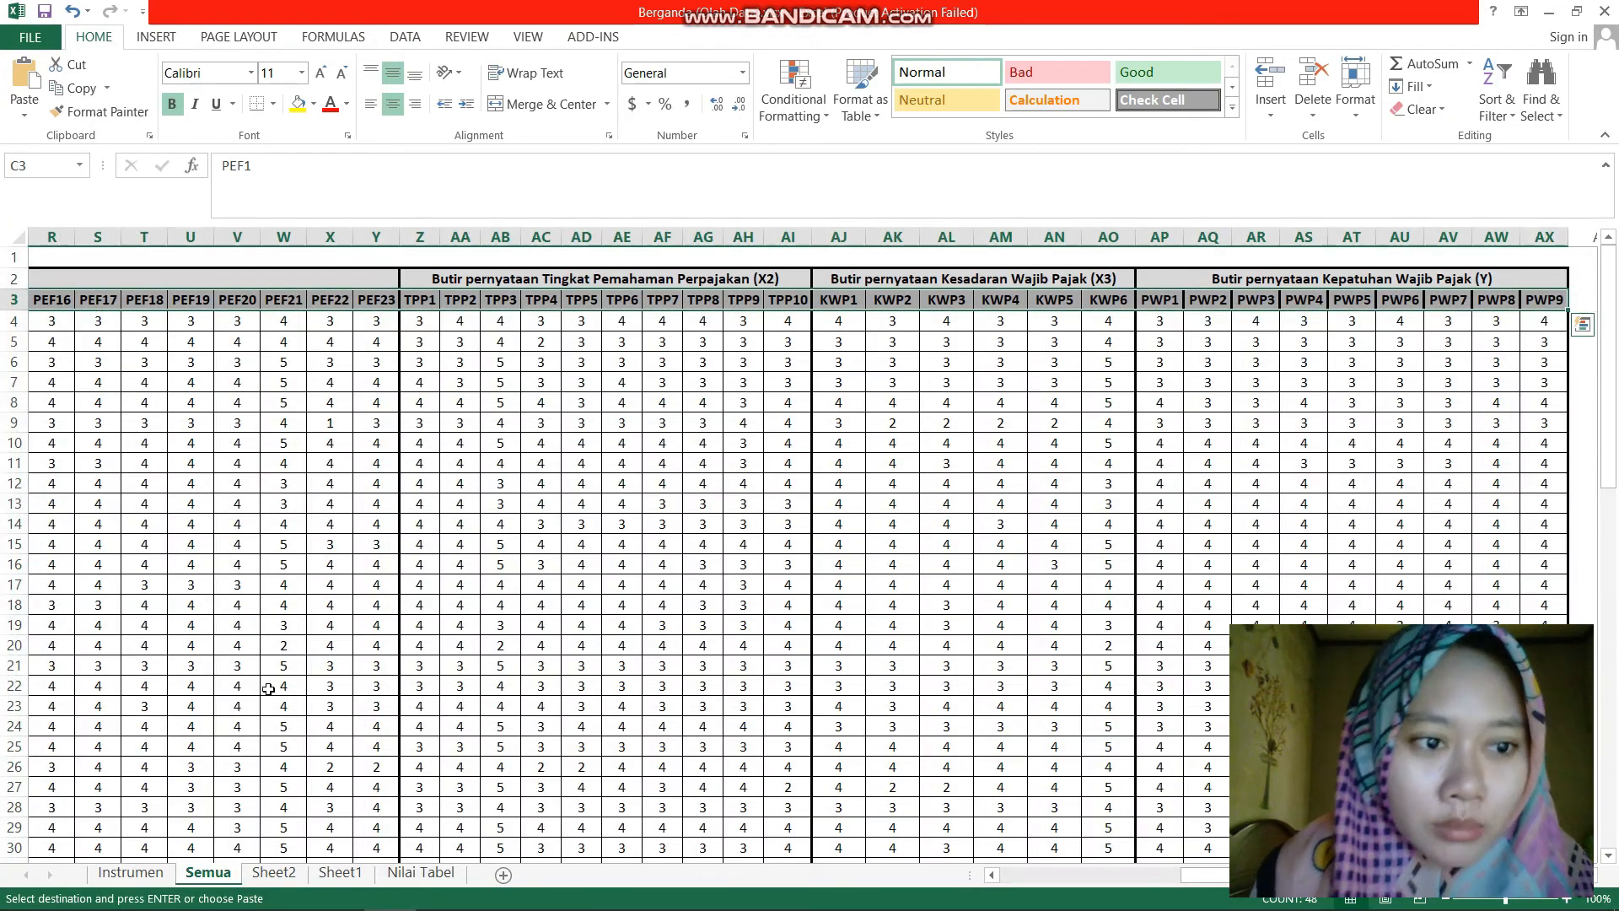
pyautogui.moveTo(1204, 877); pyautogui.dragTo(606, 796)
pyautogui.click(158, 326)
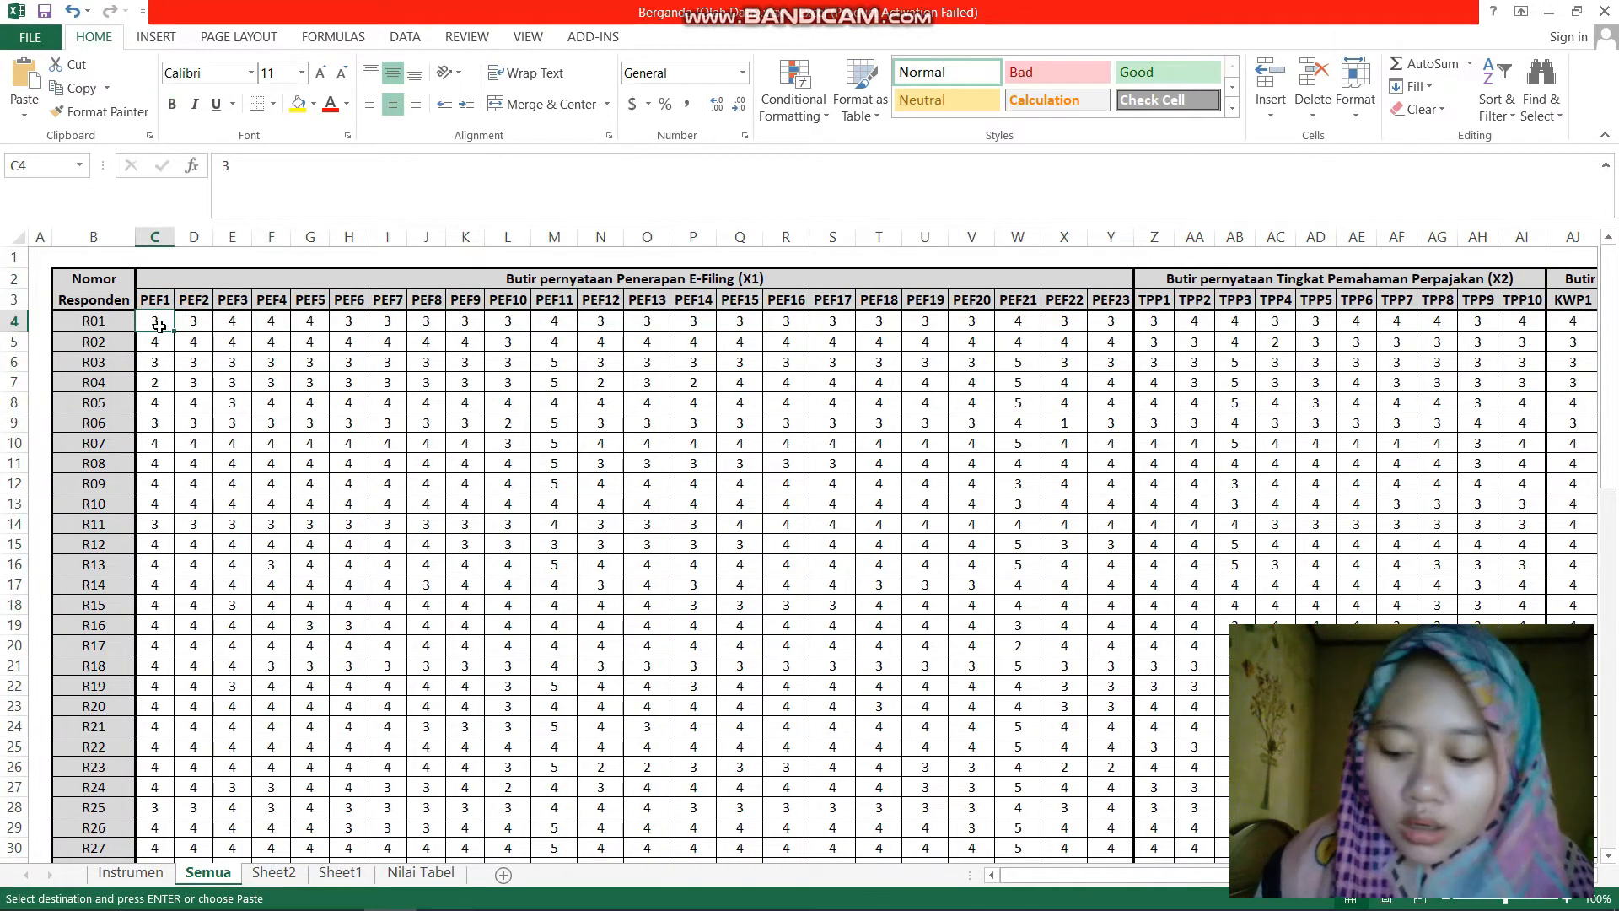
pyautogui.hotkey('ctrl', 'shift', 'Right')
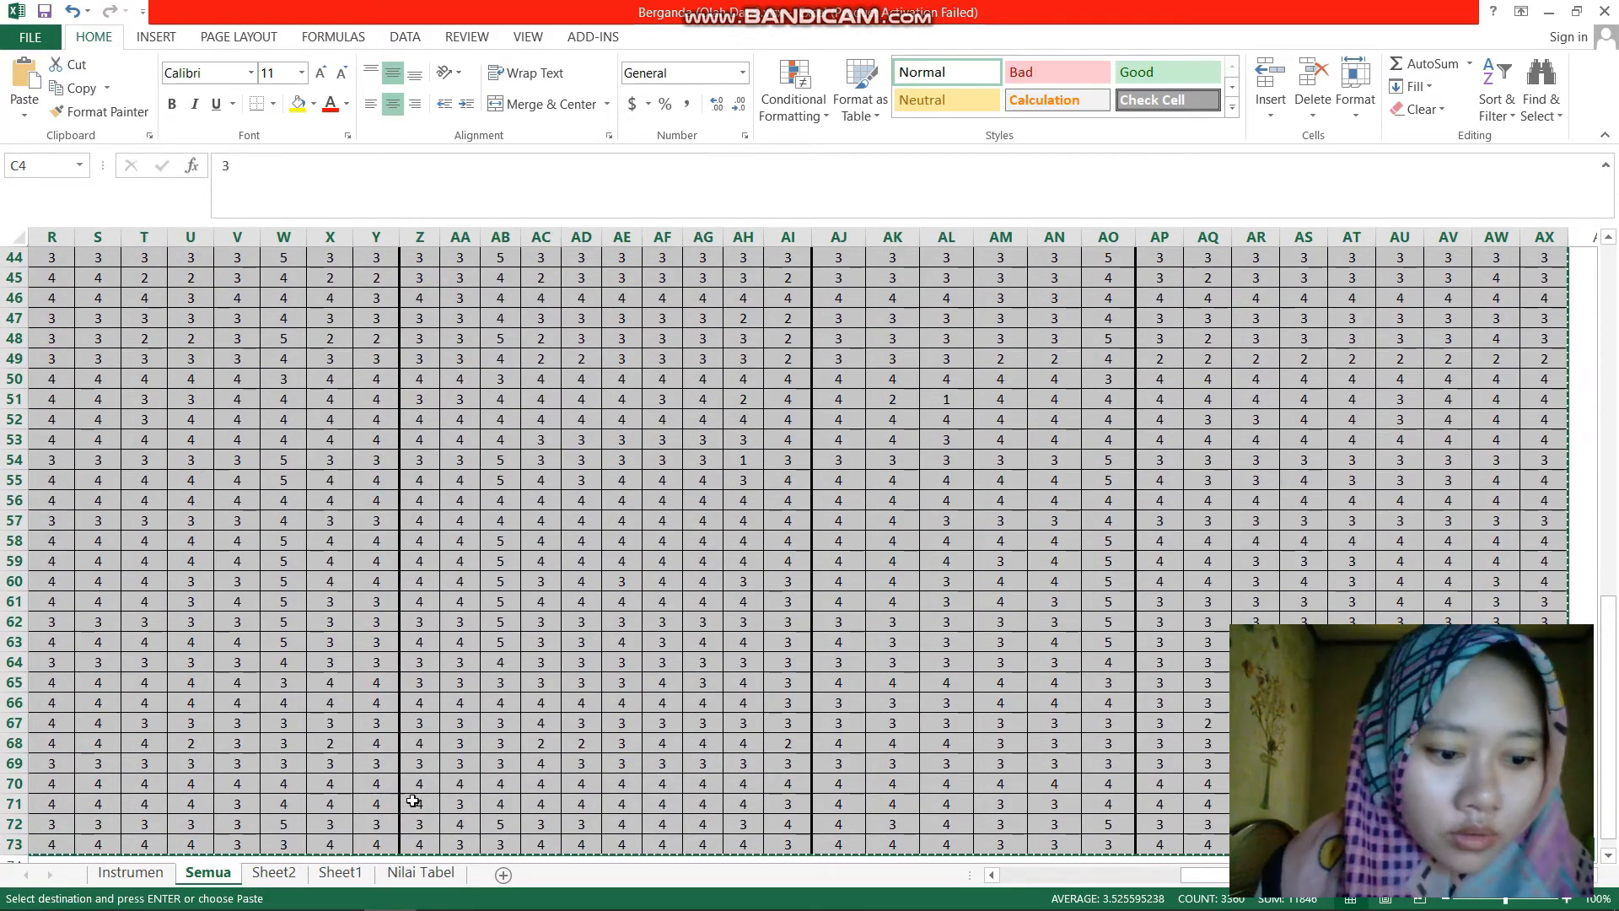
# Switch back to the Untitled2 dataset in SPSS and paste the copied responses in Data View, starting at row 1 of PEF1
pyautogui.moveTo(512, 882)
pyautogui.moveTo(440, 889)
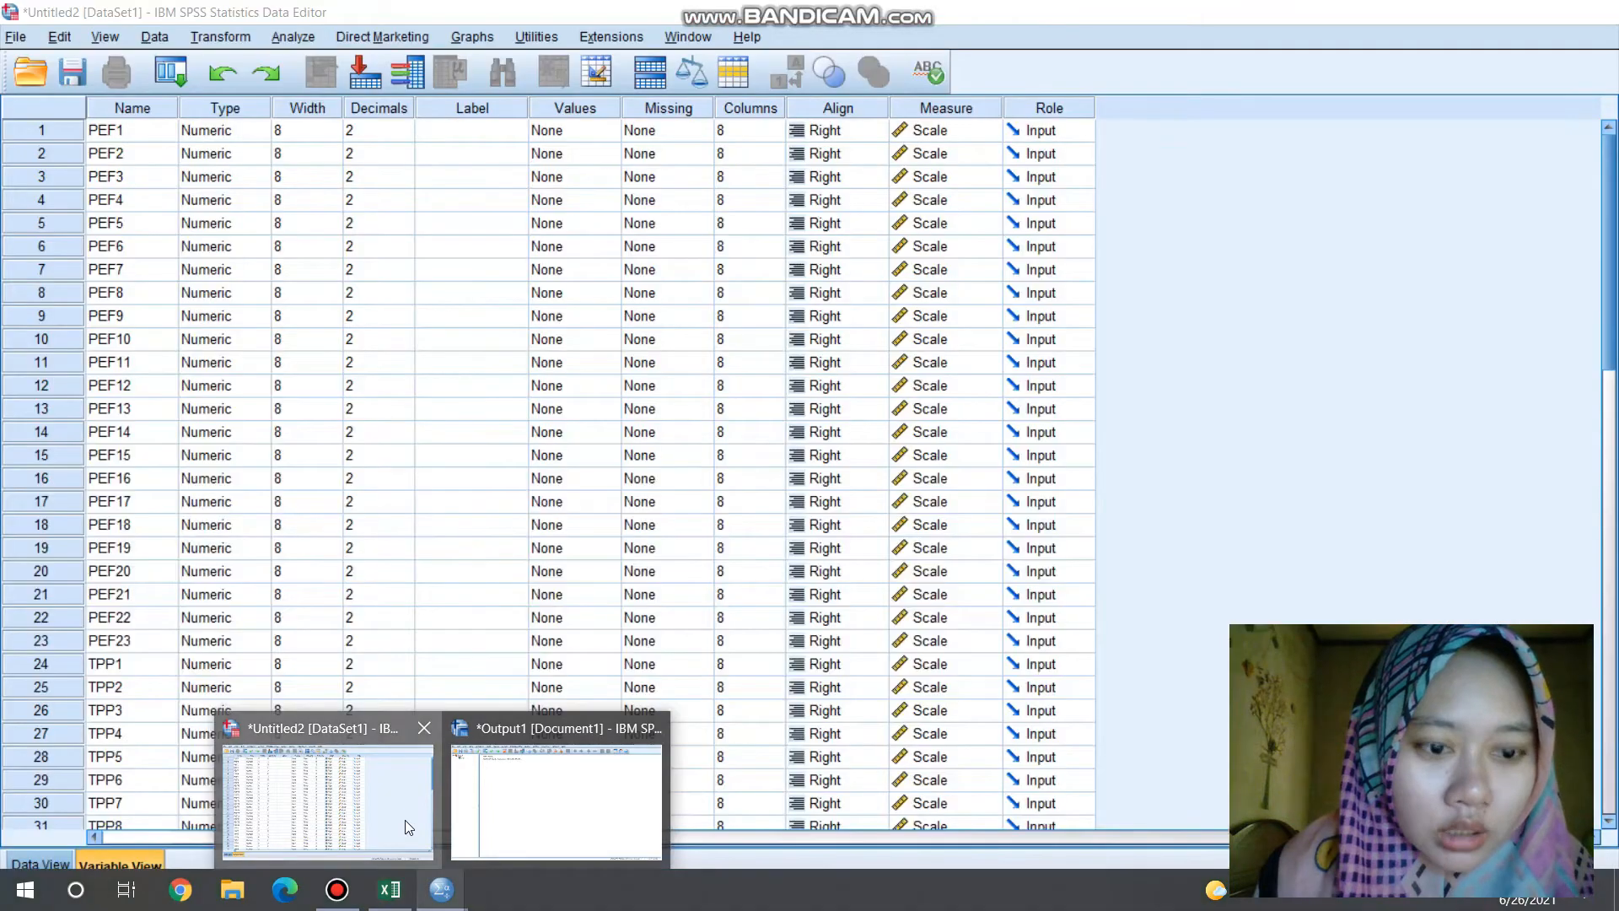
pyautogui.click(404, 820)
pyautogui.click(42, 863)
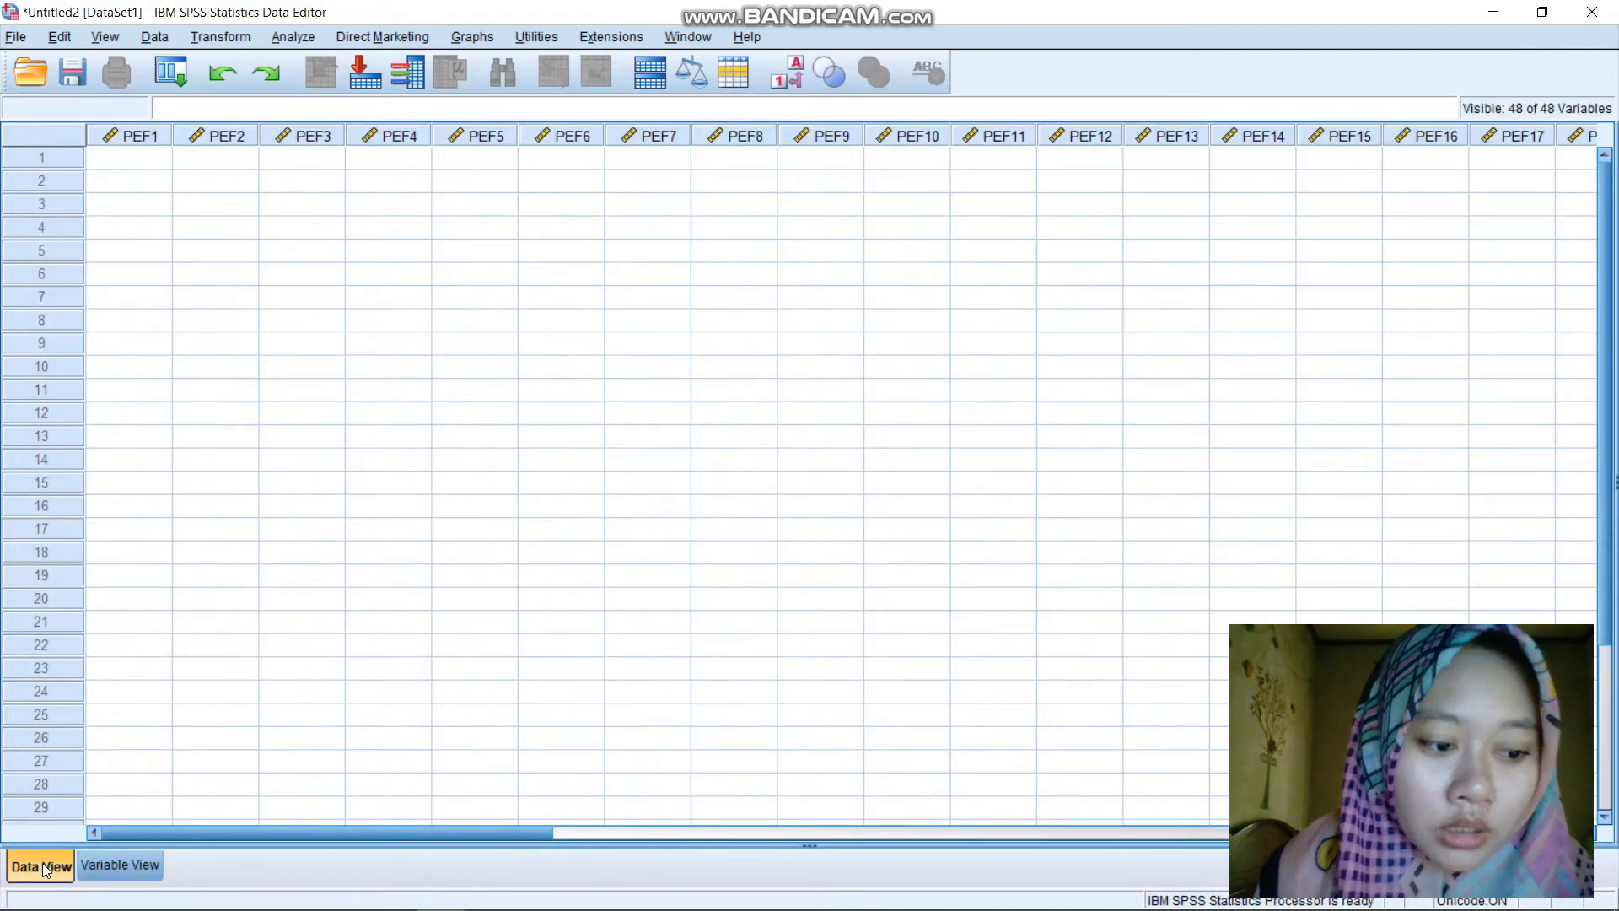
pyautogui.click(137, 163)
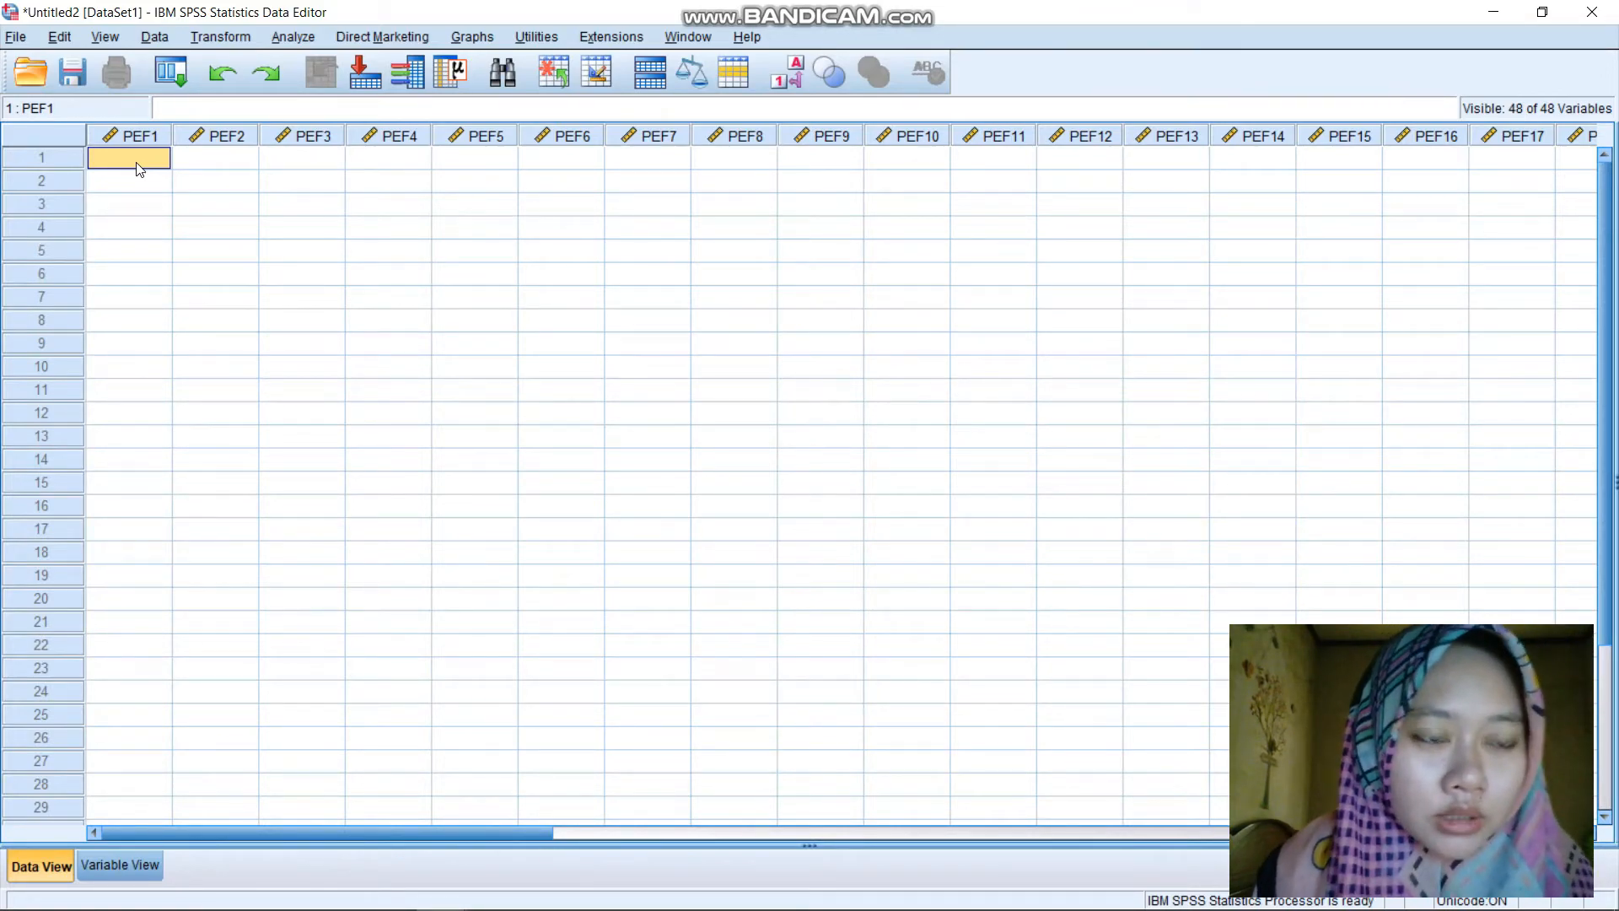
pyautogui.hotkey('ctrl', 'v')
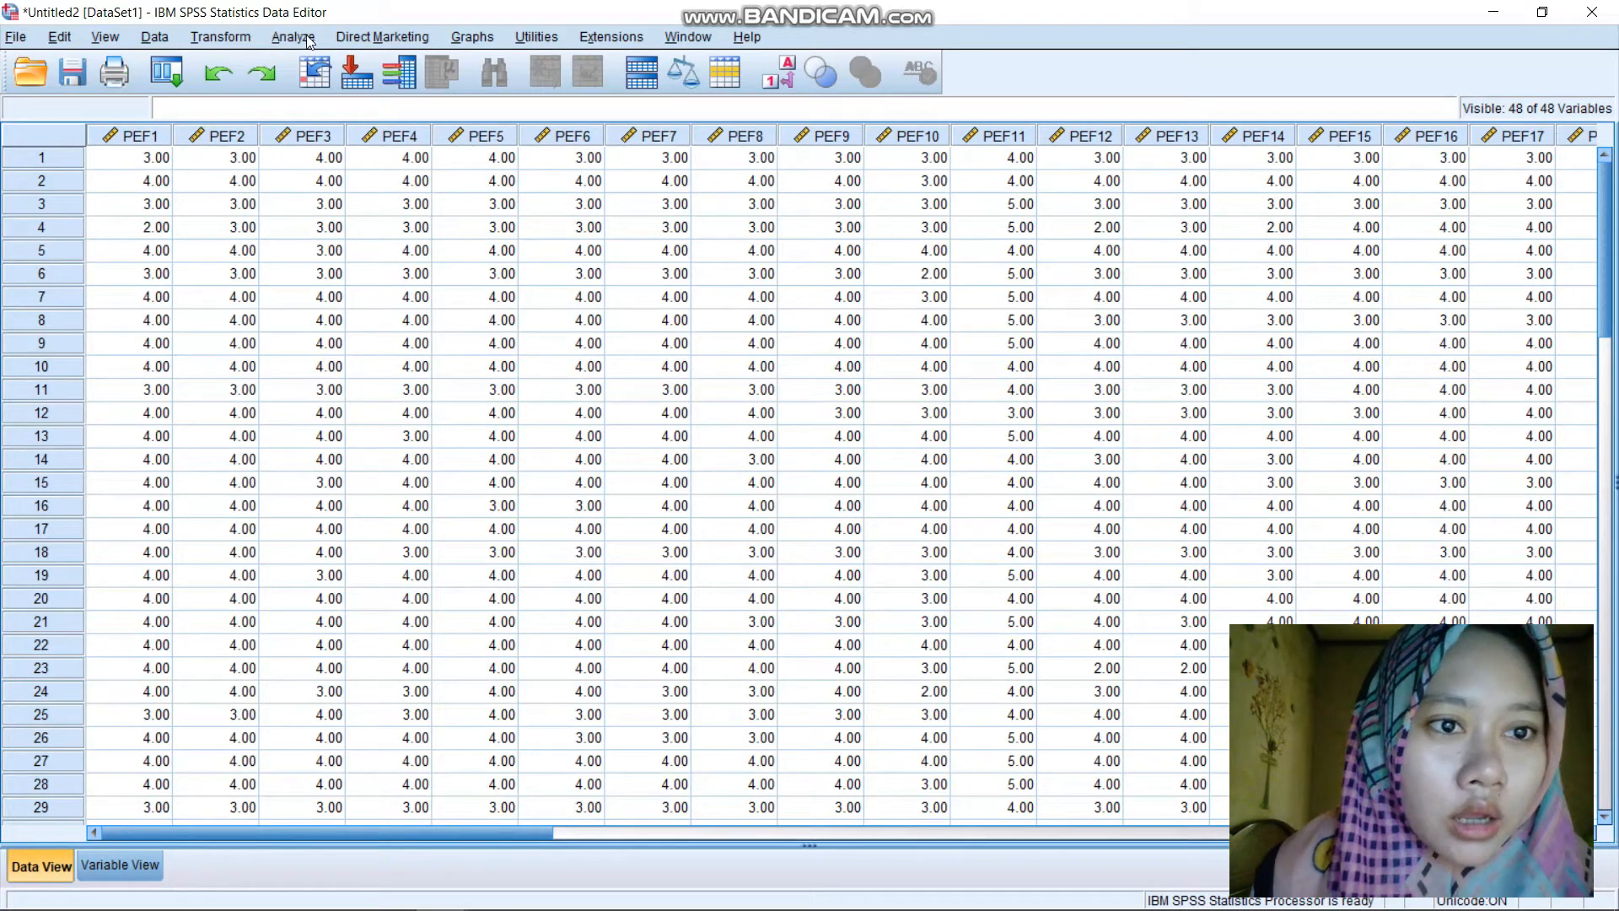
# Start a Reliability Analysis with the Alpha model and add all variables from PEF1 through PWP9 as items
pyautogui.click(277, 40)
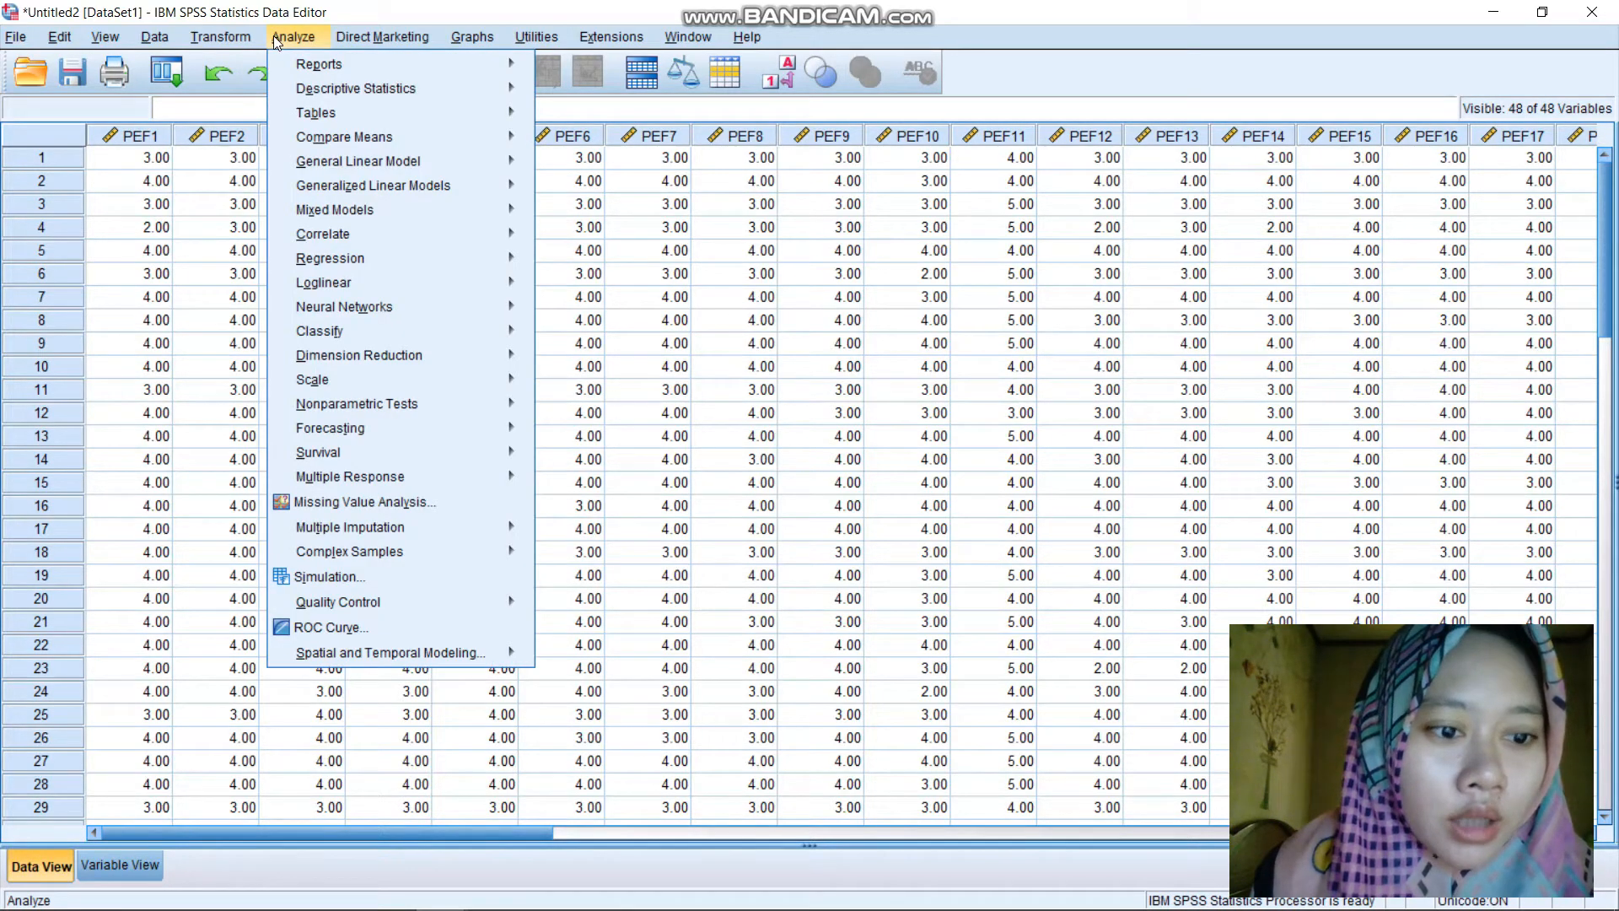
pyautogui.moveTo(331, 383)
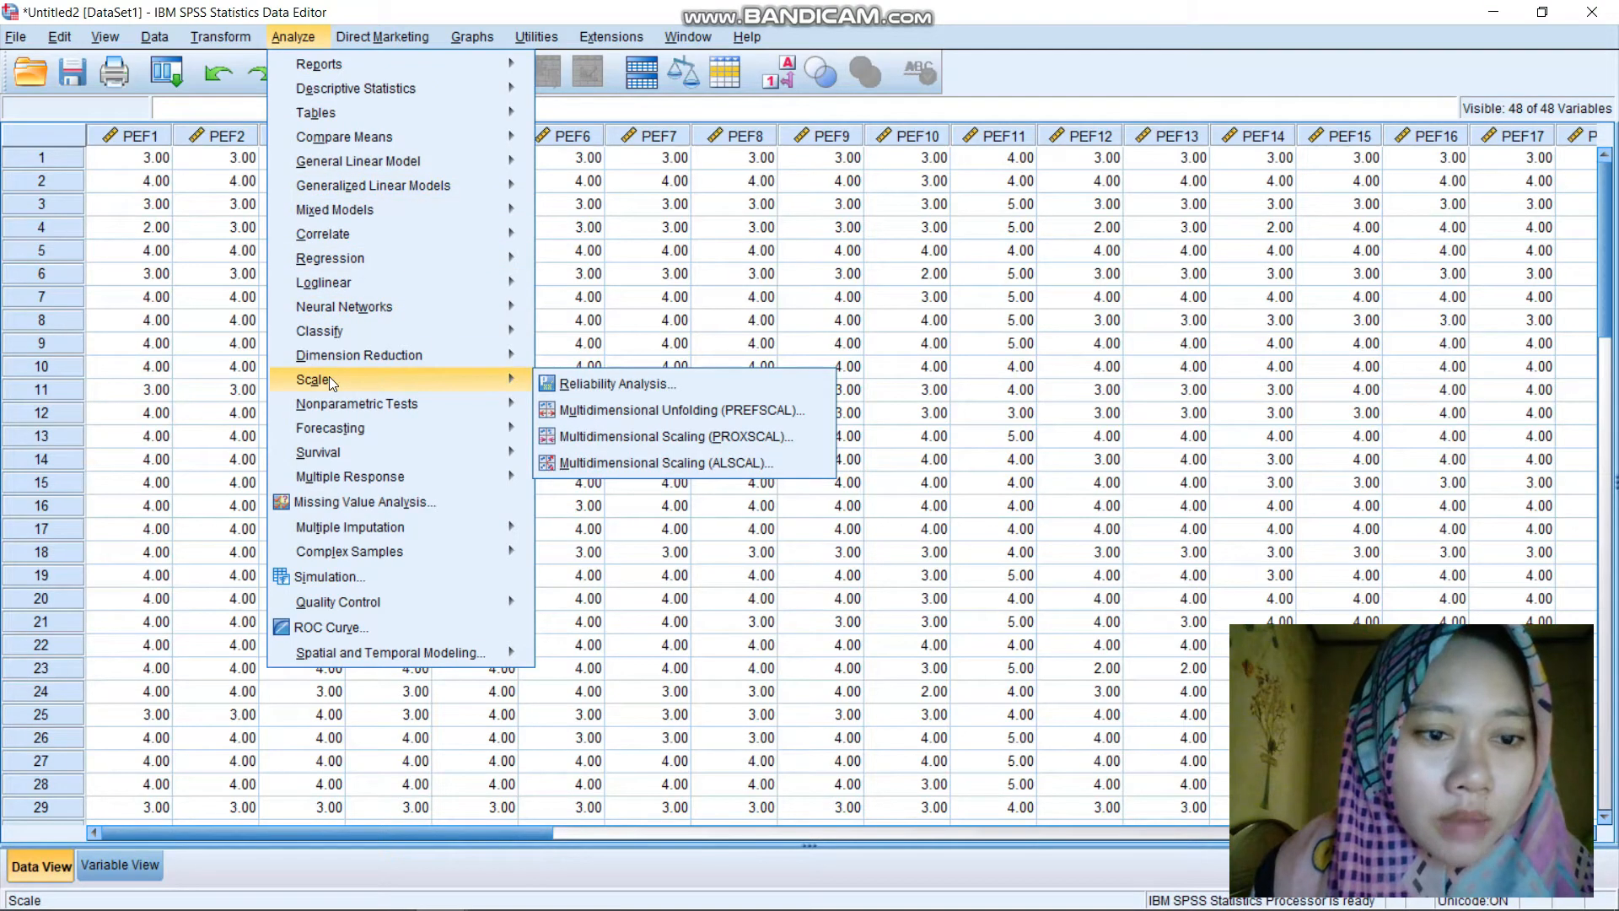
pyautogui.click(592, 387)
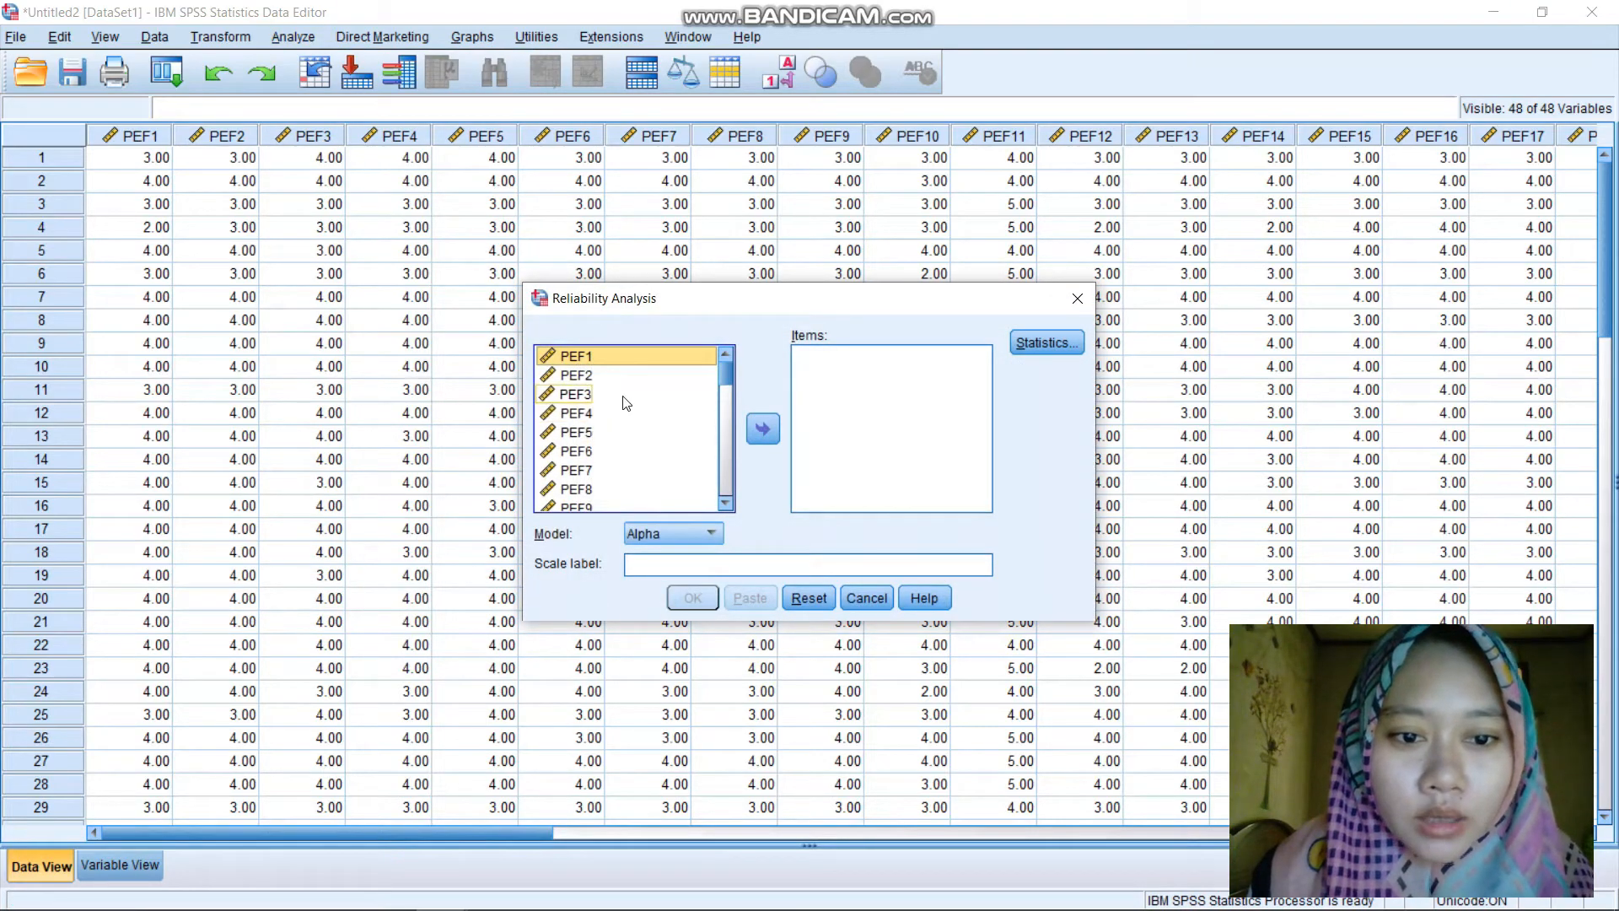
pyautogui.scroll(-5, 624, 397)
pyautogui.scroll(5, 628, 390)
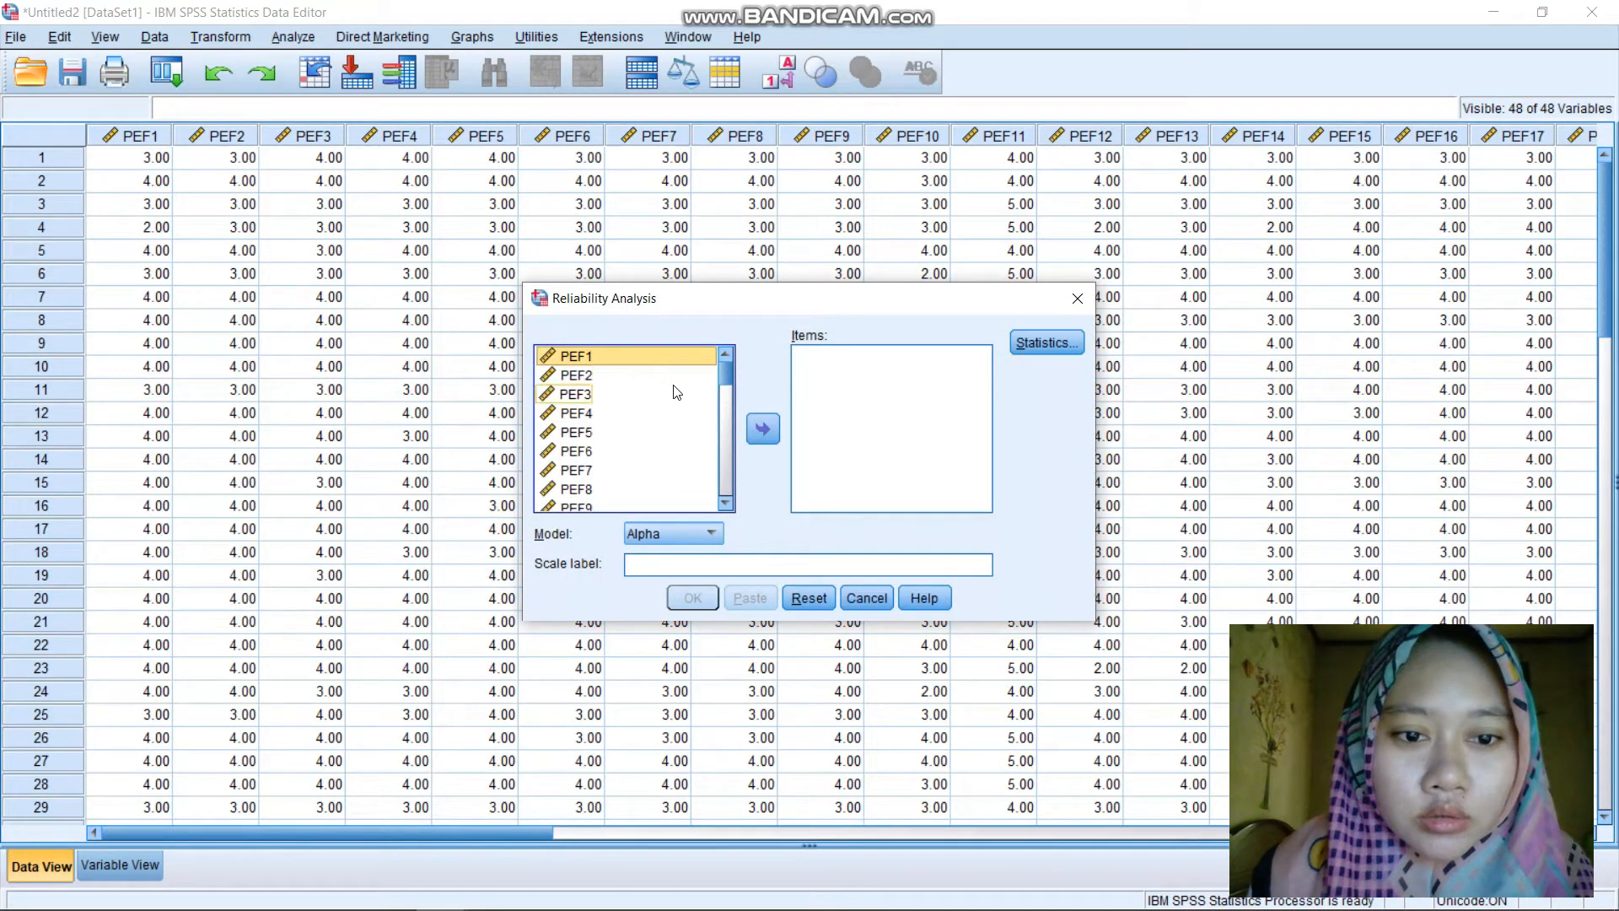
pyautogui.hotkey('ctrl', 'a')
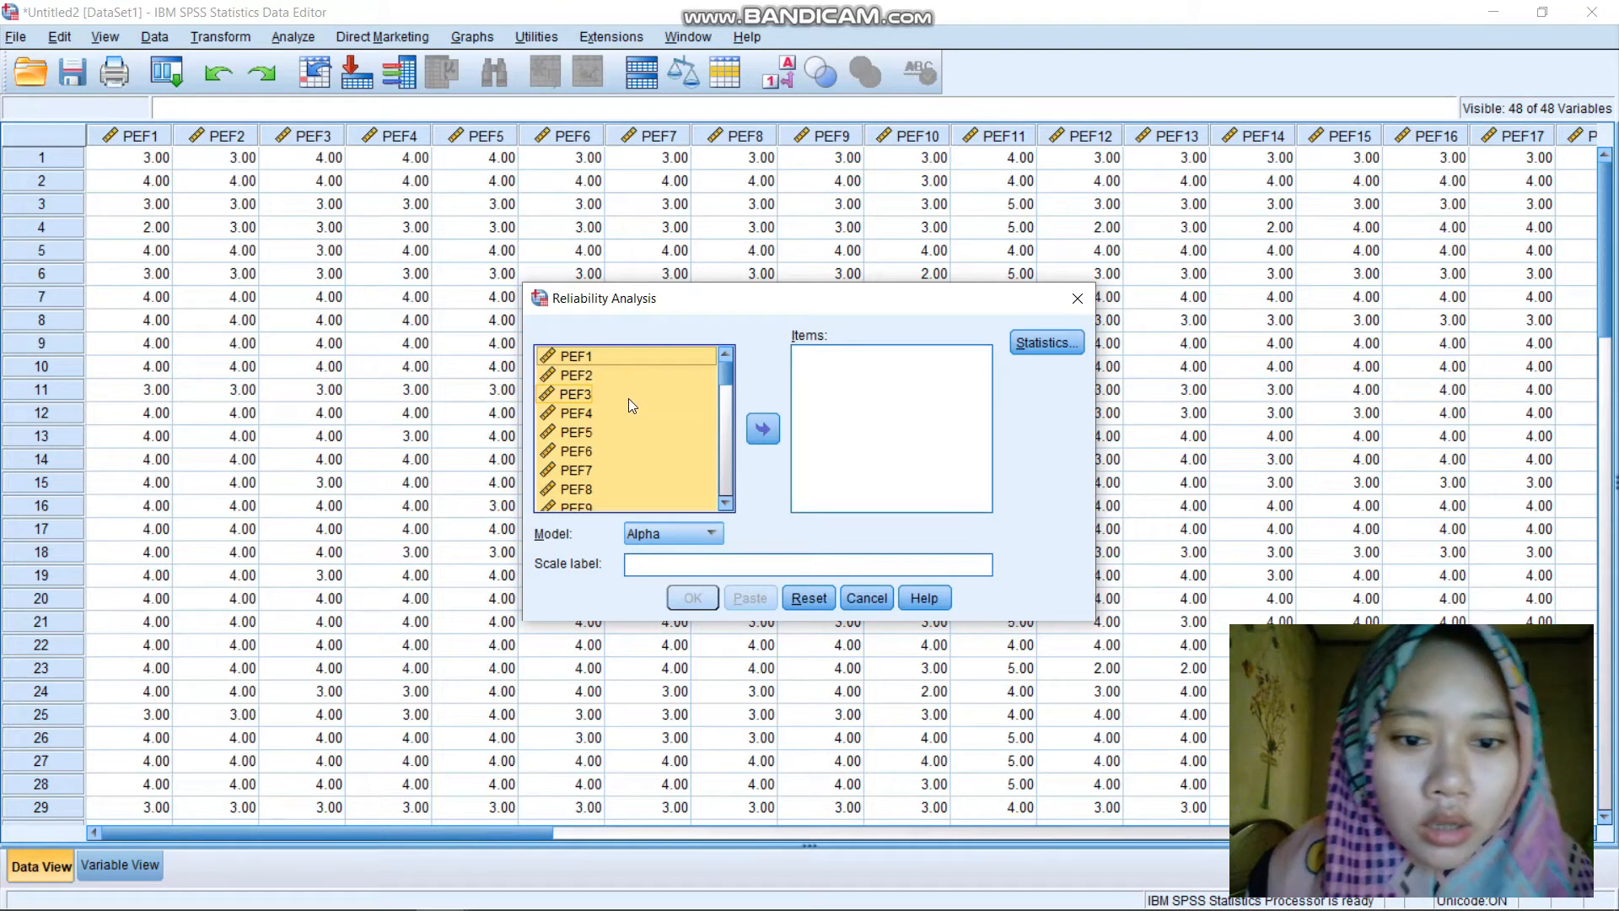
pyautogui.click(763, 430)
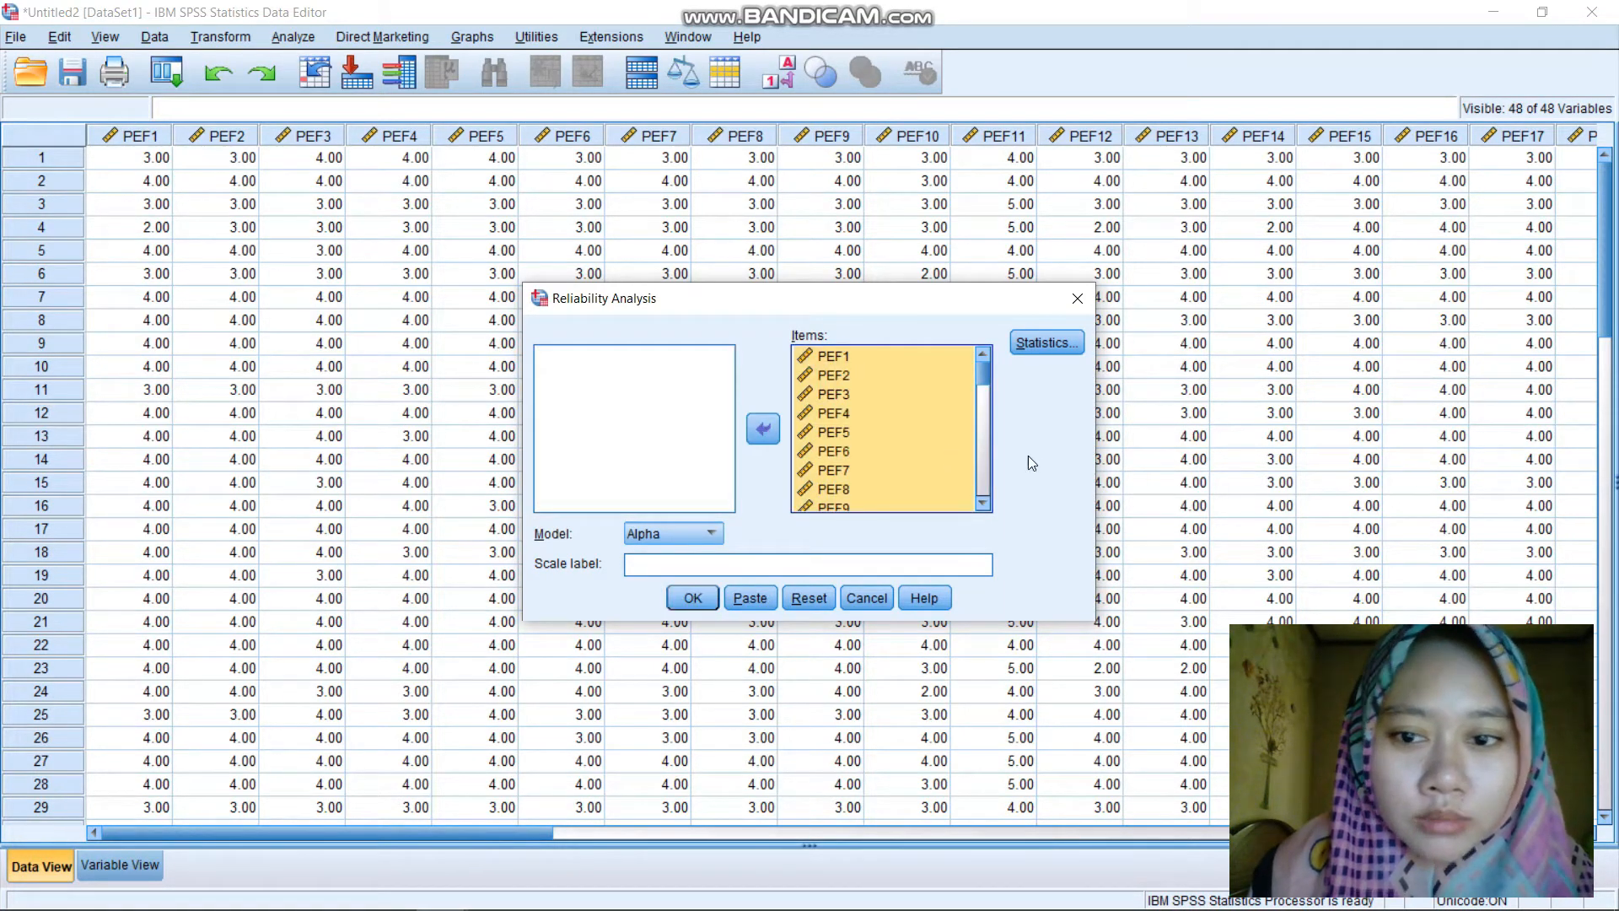
# Include the Scale if item deleted descriptives and run the reliability analysis
pyautogui.click(1044, 343)
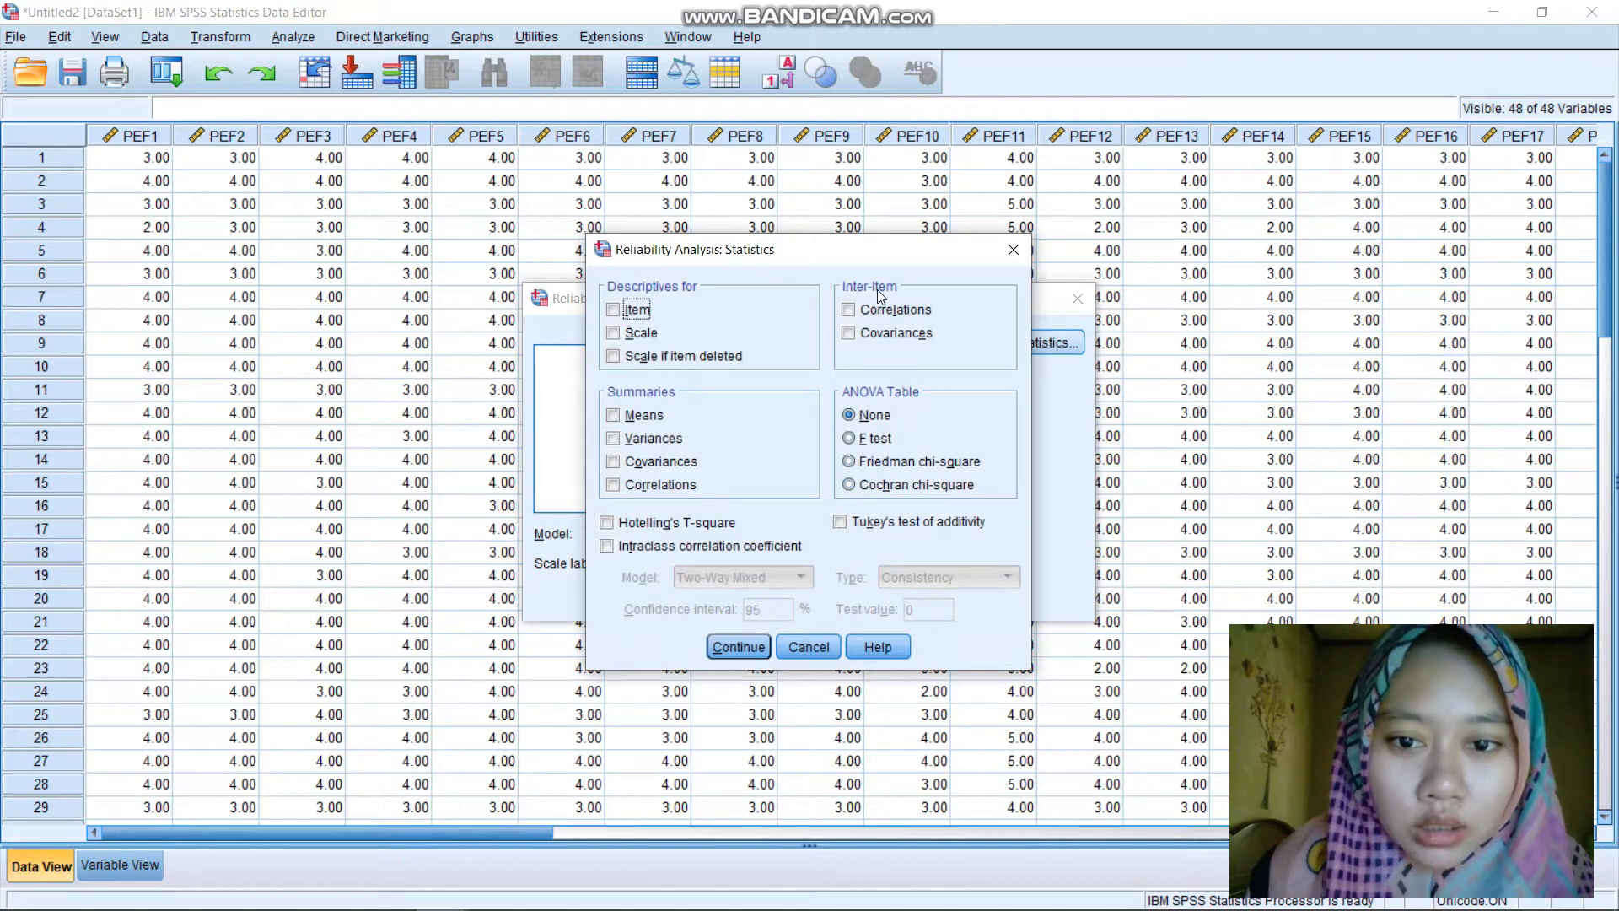
pyautogui.click(675, 361)
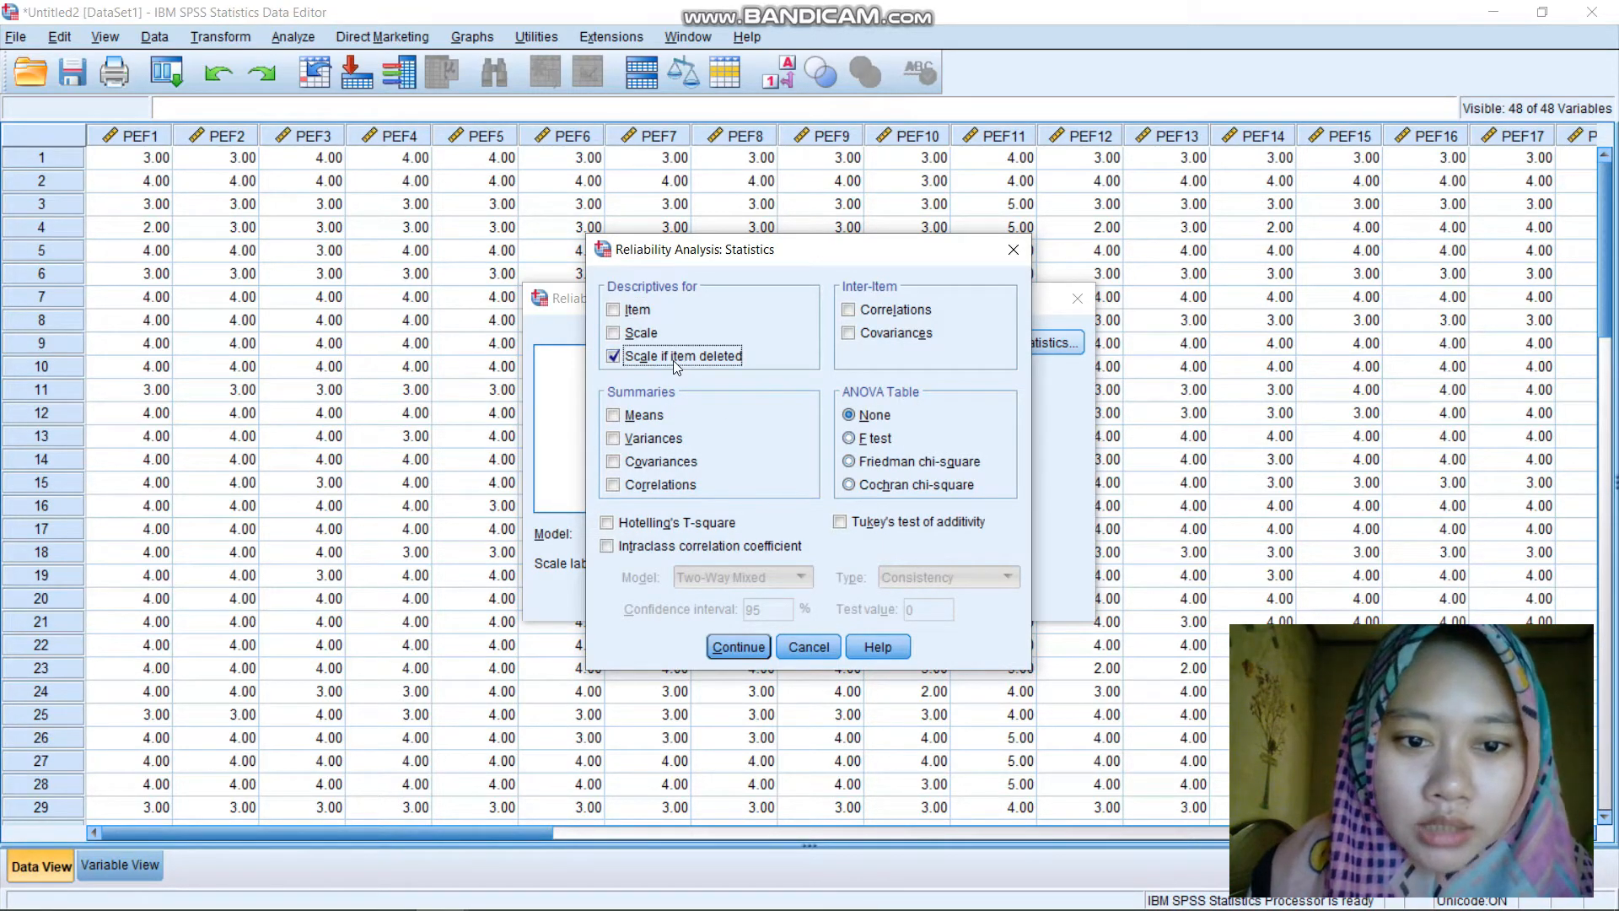
pyautogui.click(739, 647)
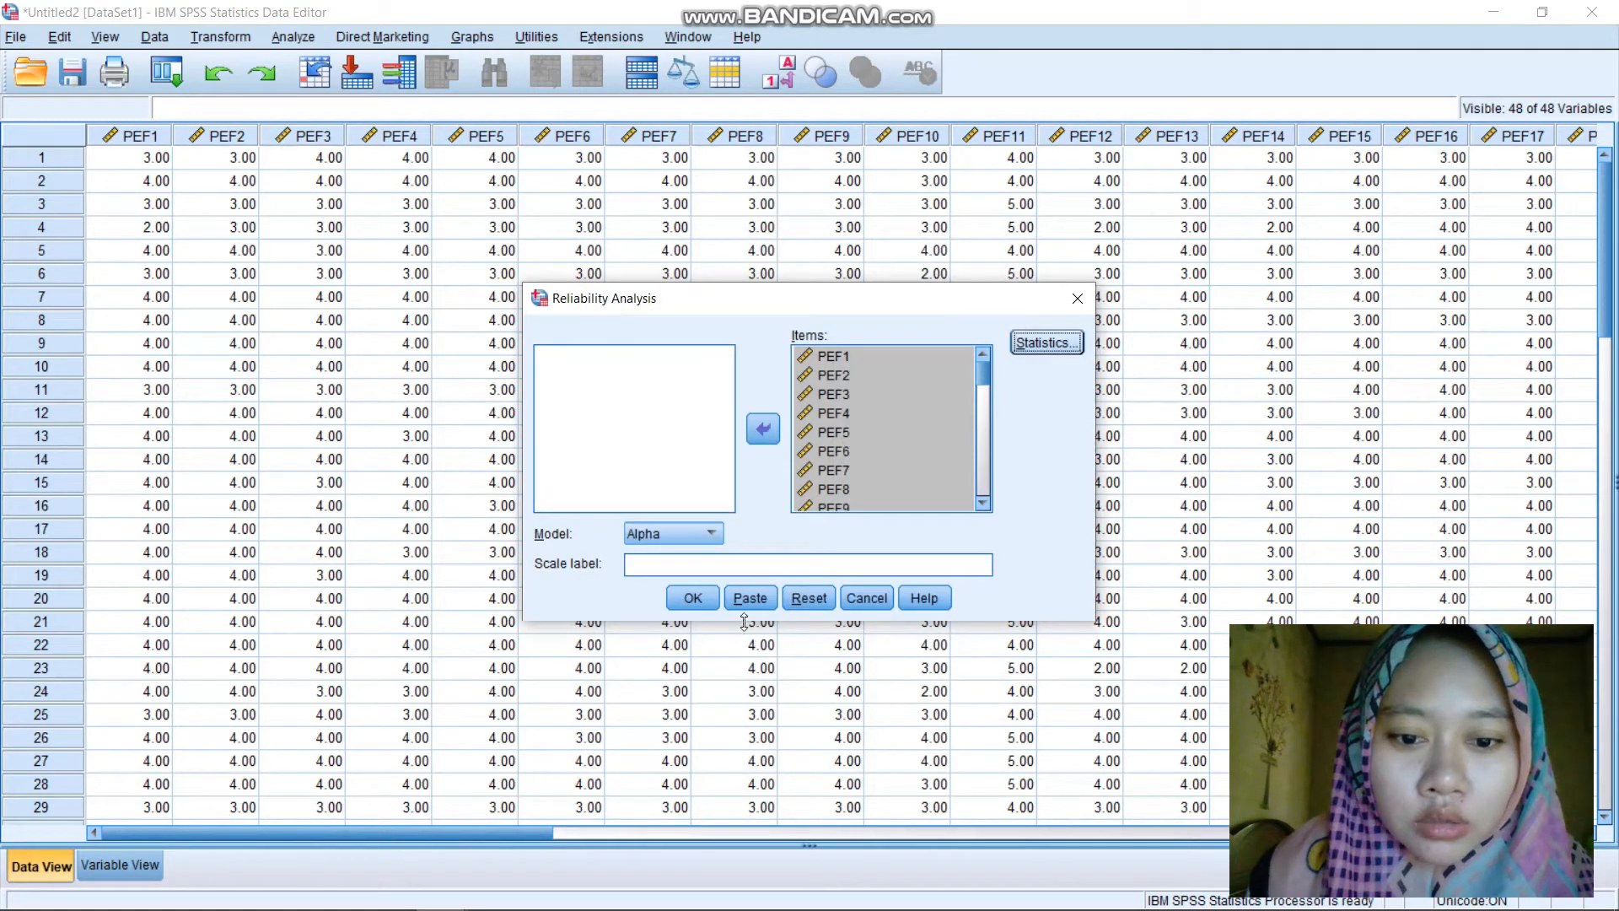
pyautogui.click(711, 602)
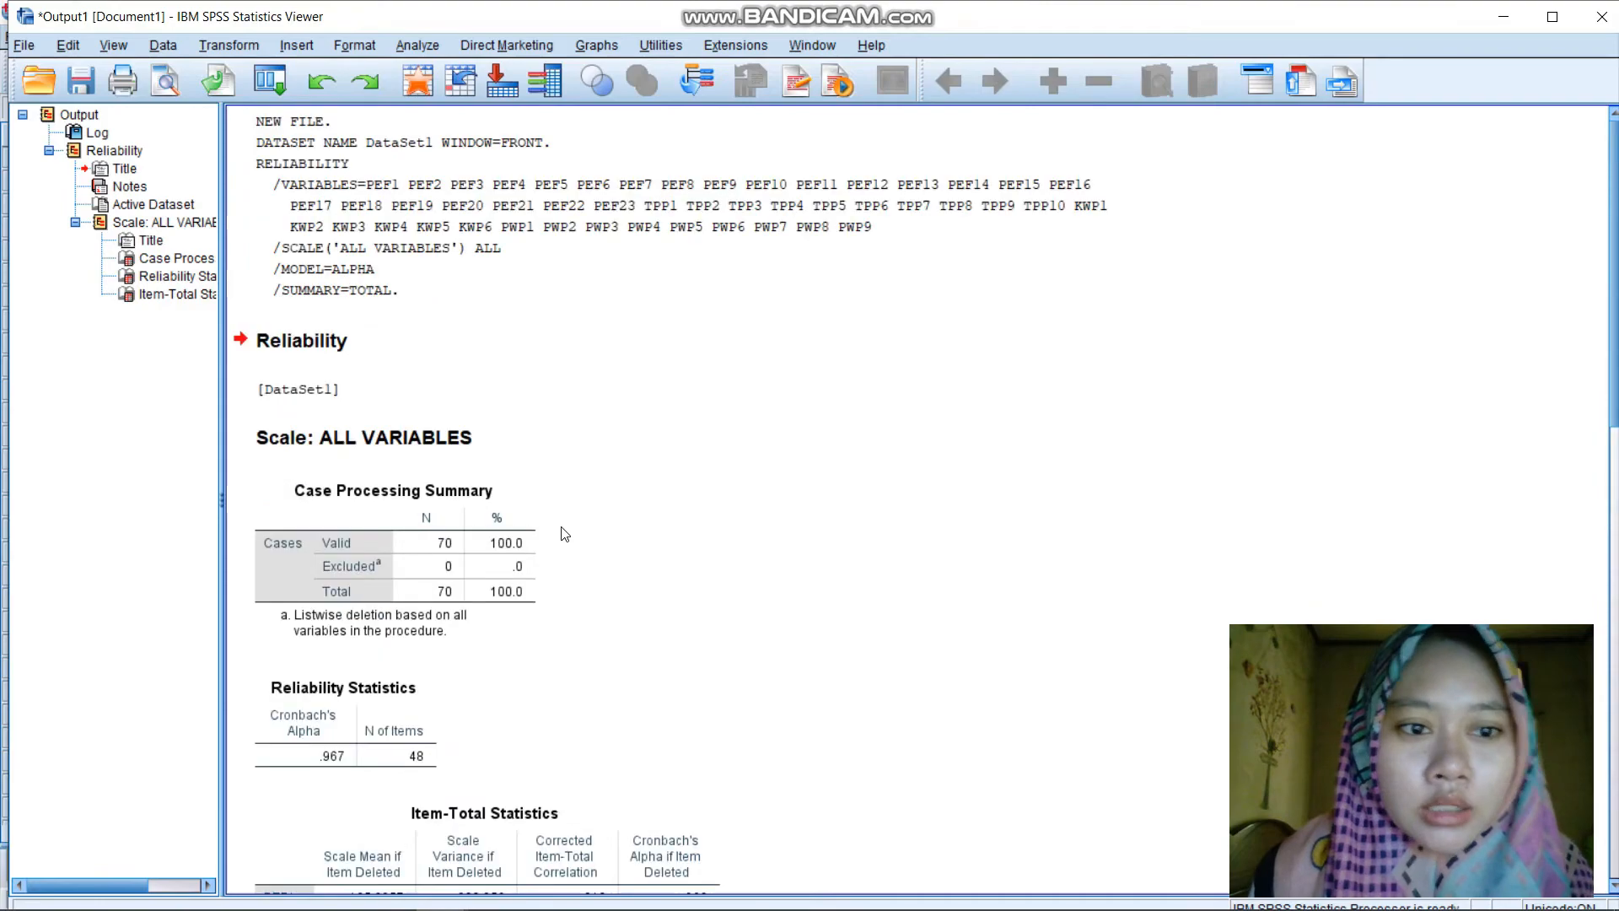
# Look through the reliability output, examining the Case Processing Summary and the Reliability Statistics table with Cronbach's Alpha
pyautogui.scroll(-3, 565, 527)
pyautogui.scroll(-8, 565, 527)
pyautogui.scroll(12, 565, 527)
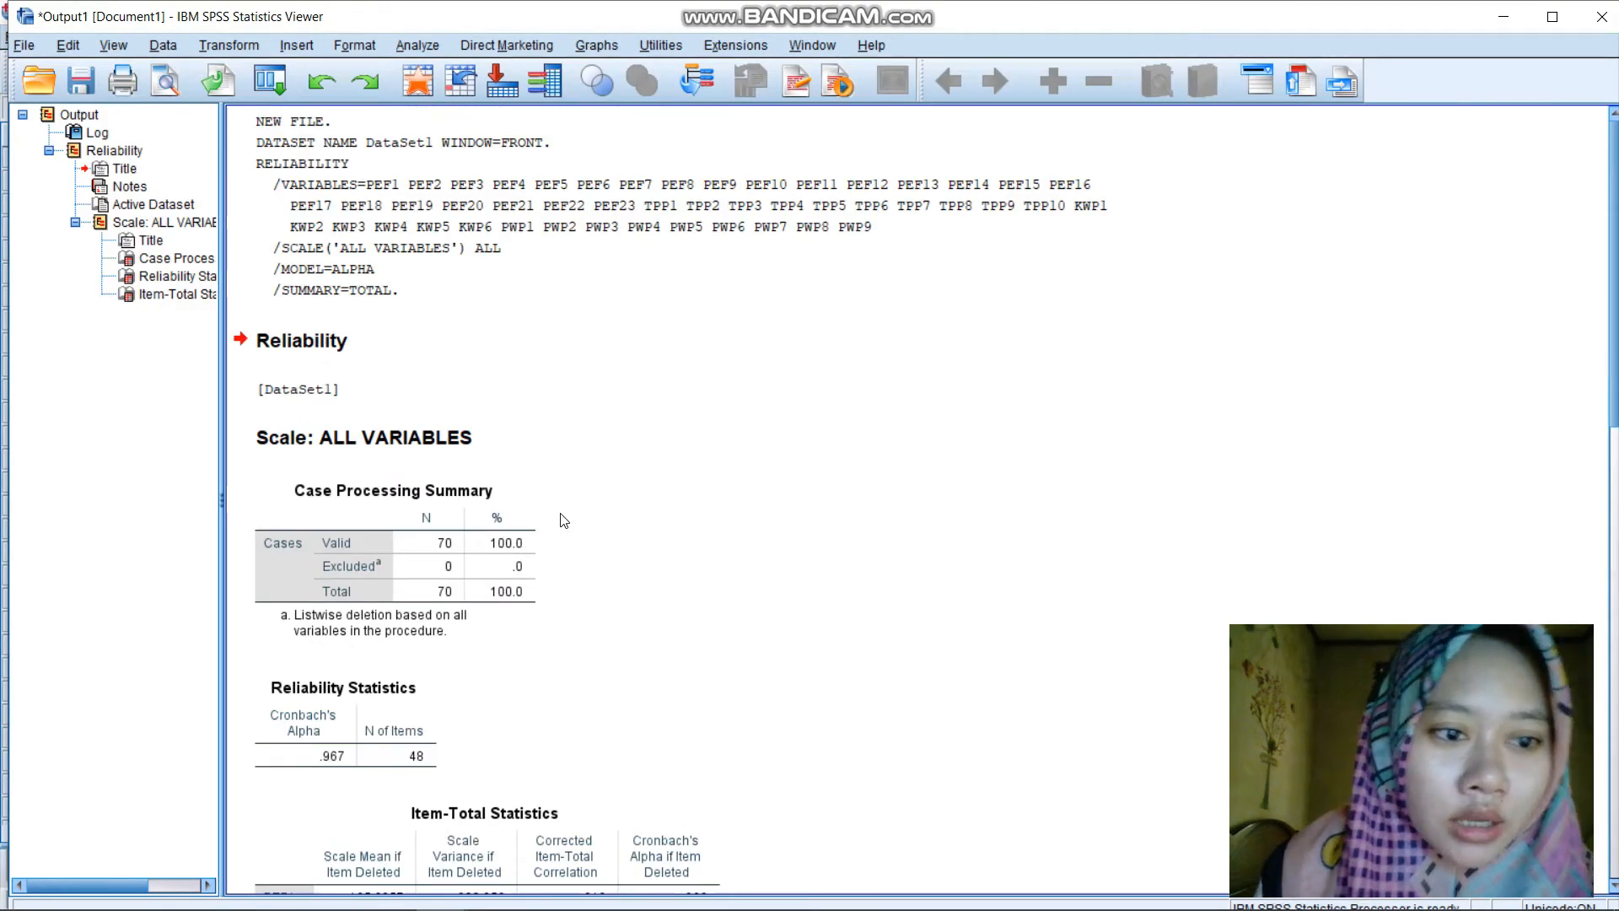
pyautogui.scroll(-9, 562, 518)
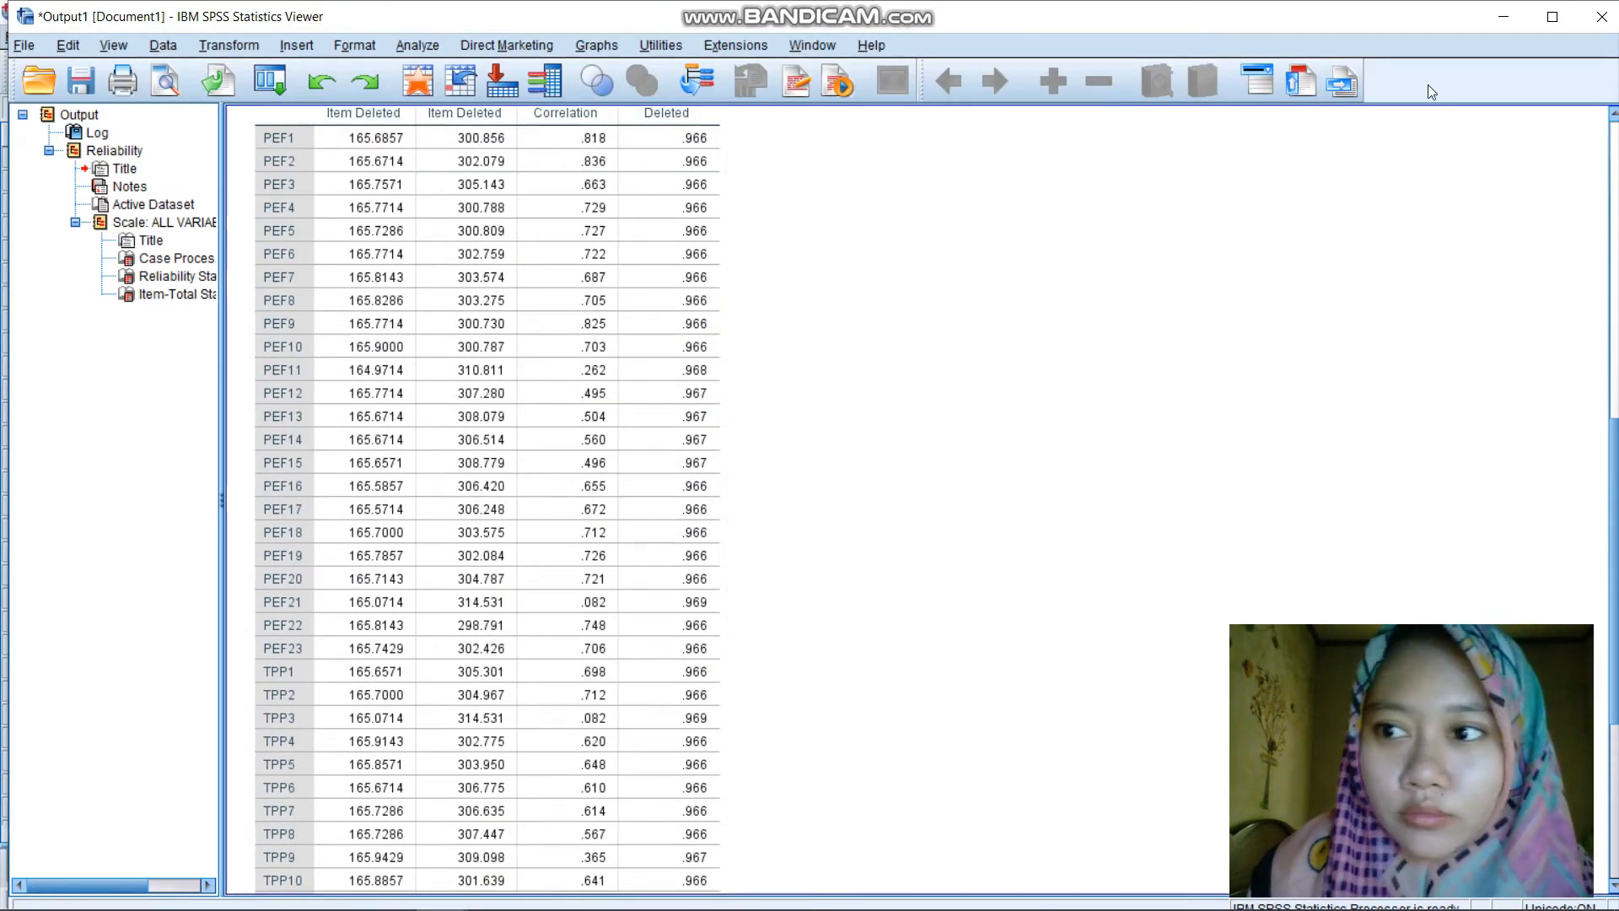
pyautogui.scroll(8, 1157, 169)
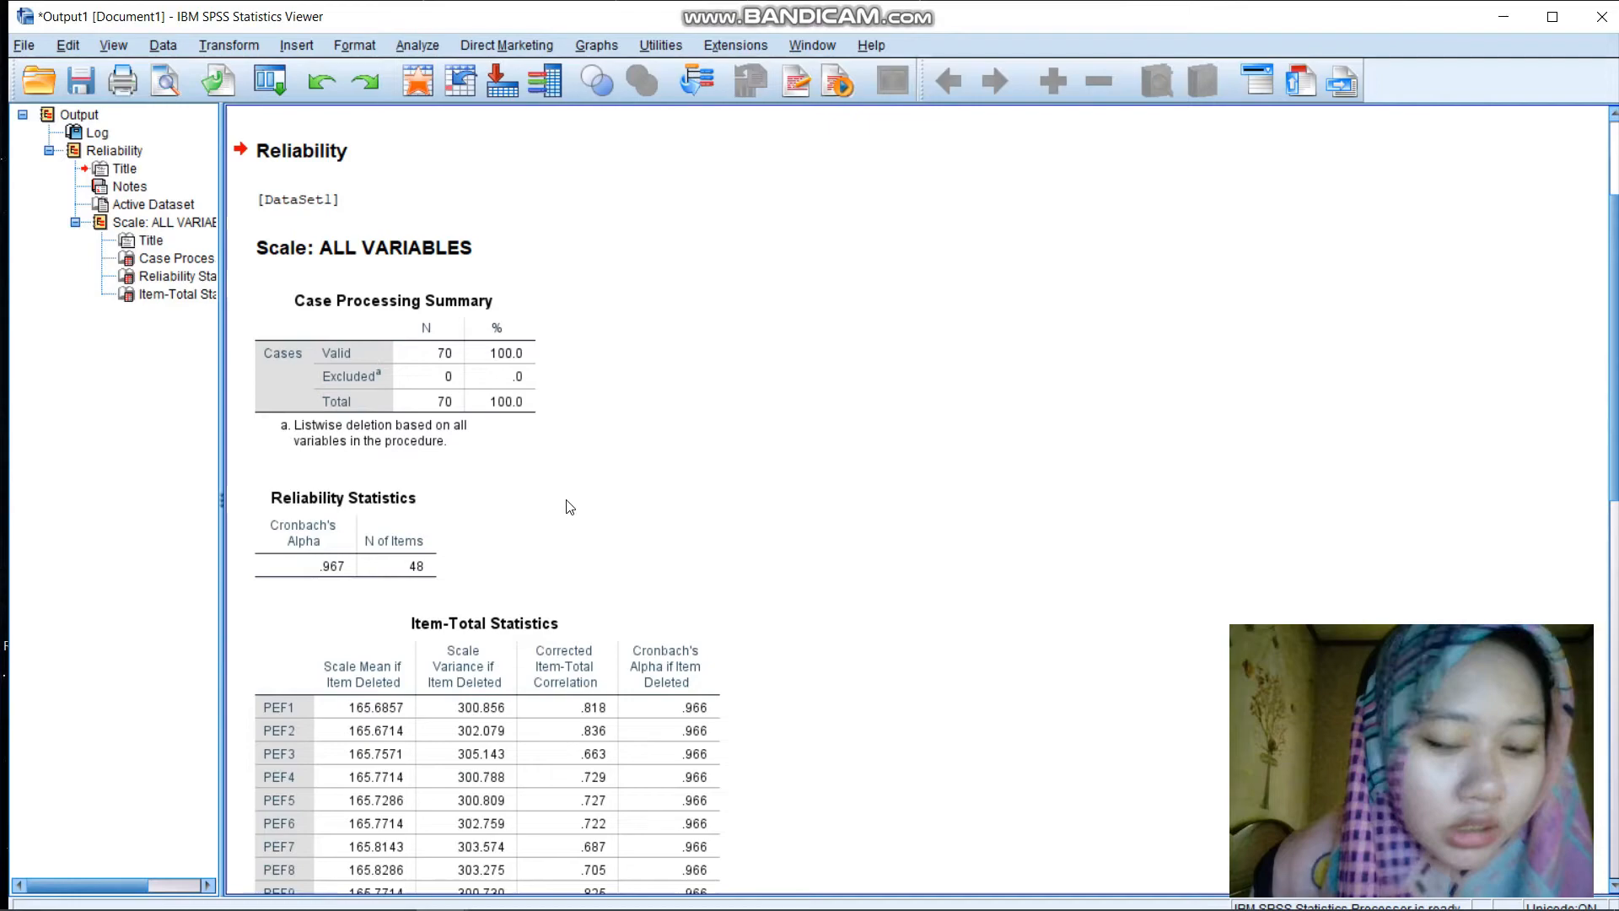
pyautogui.scroll(-5, 570, 505)
pyautogui.scroll(7, 570, 506)
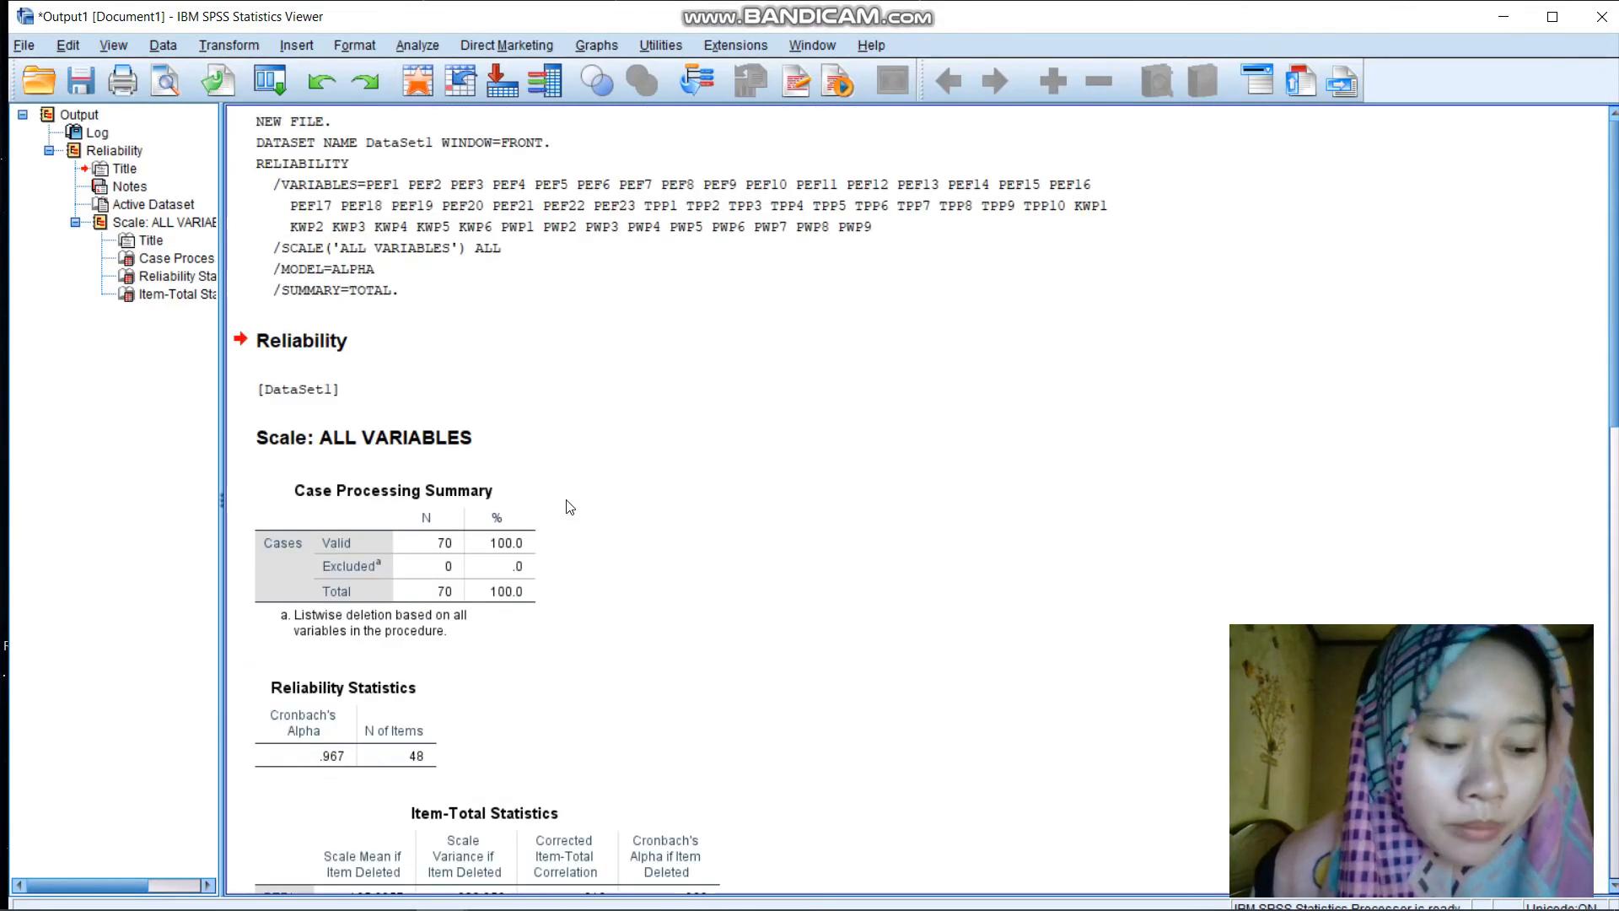
pyautogui.click(526, 514)
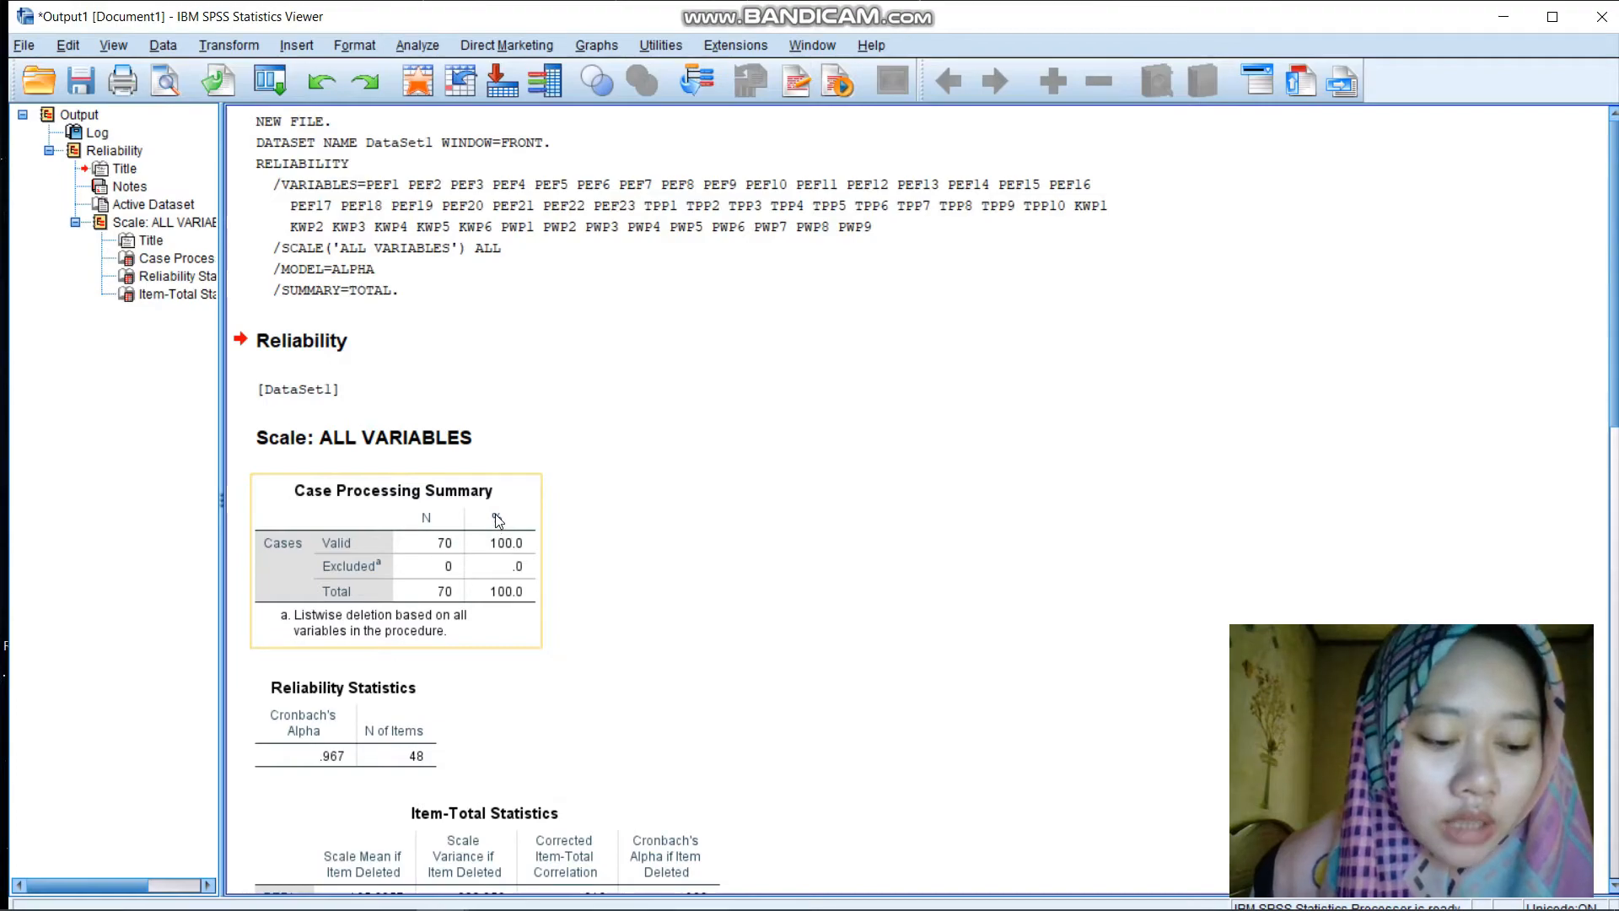
pyautogui.scroll(-3, 497, 518)
pyautogui.click(500, 518)
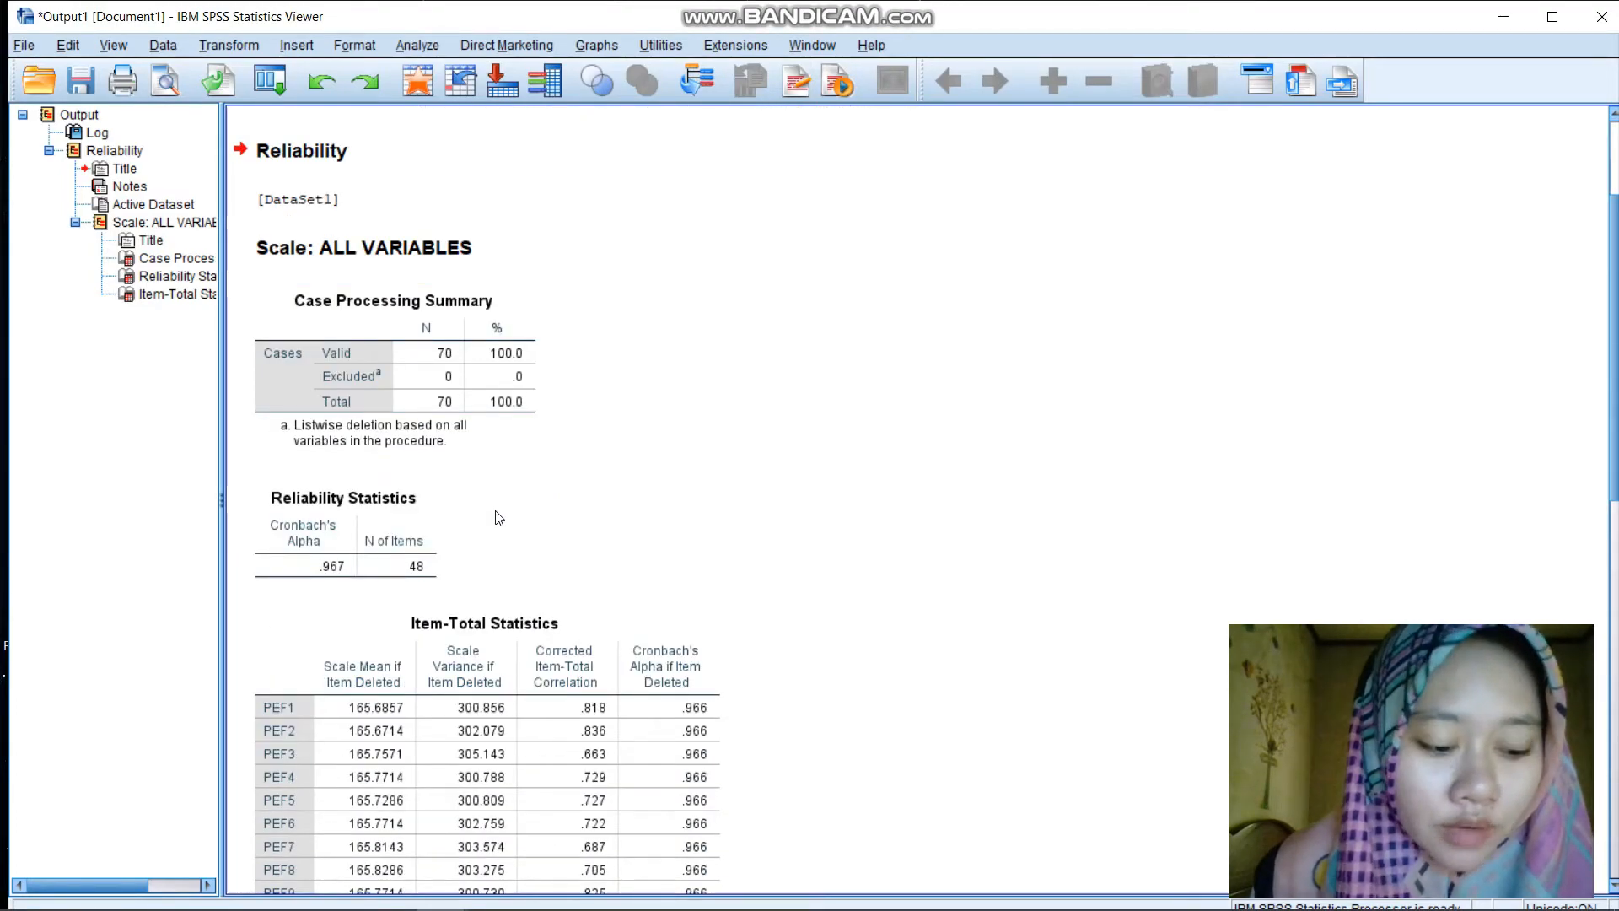
pyautogui.scroll(-1, 479, 509)
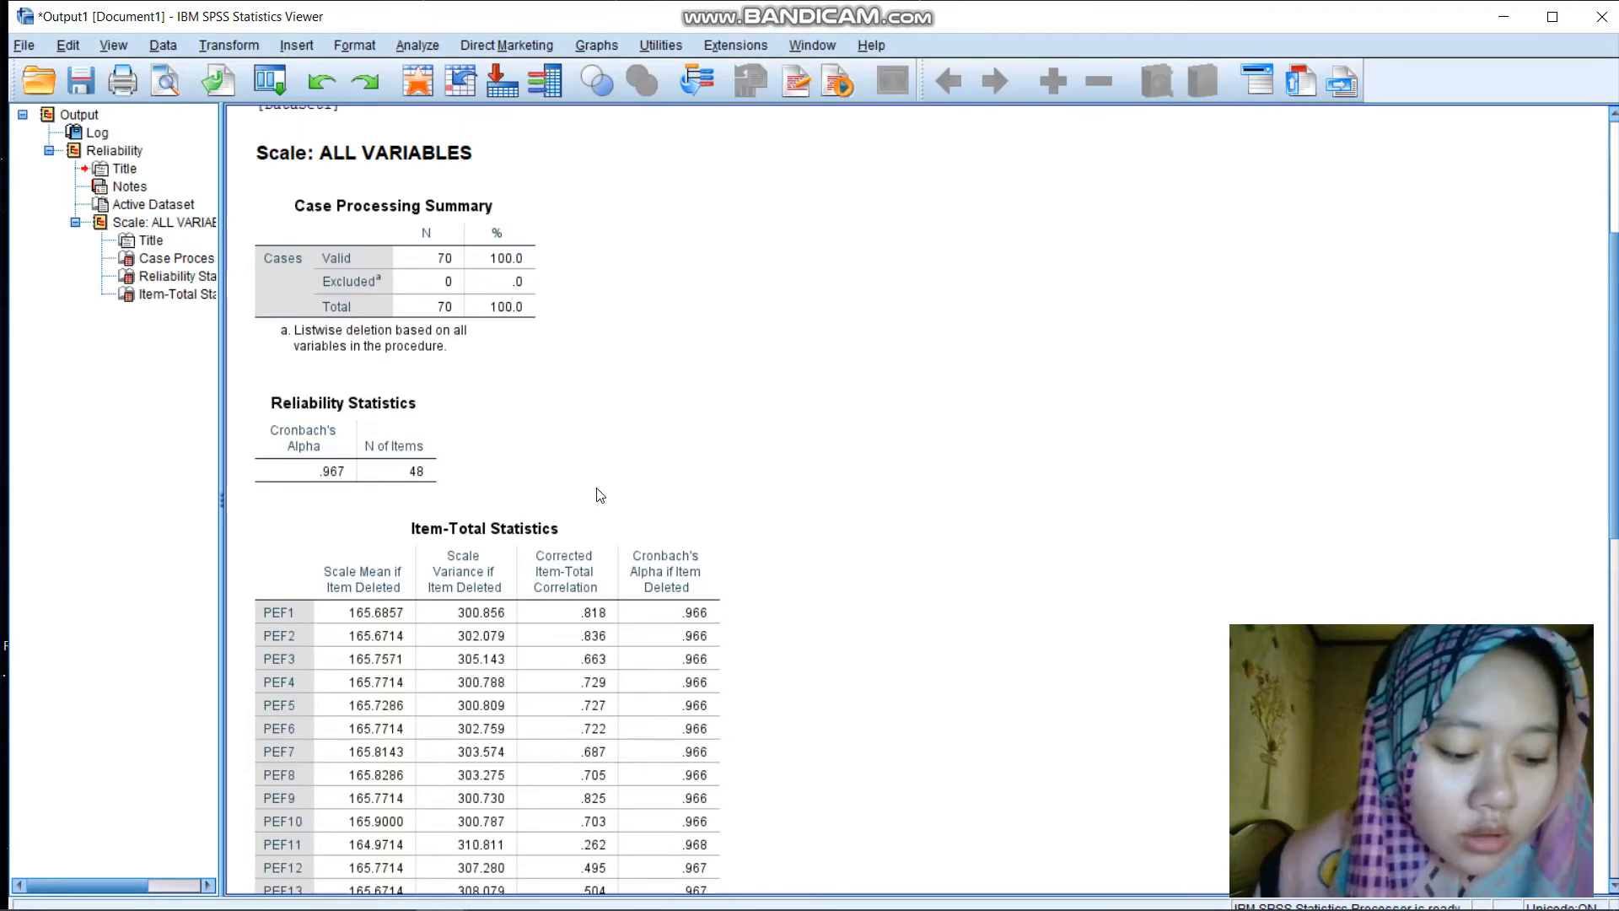
# Examine each item's Corrected Item-Total Correlation and Cronbach's Alpha if Item Deleted in the Item-Total Statistics table
pyautogui.scroll(-3, 601, 495)
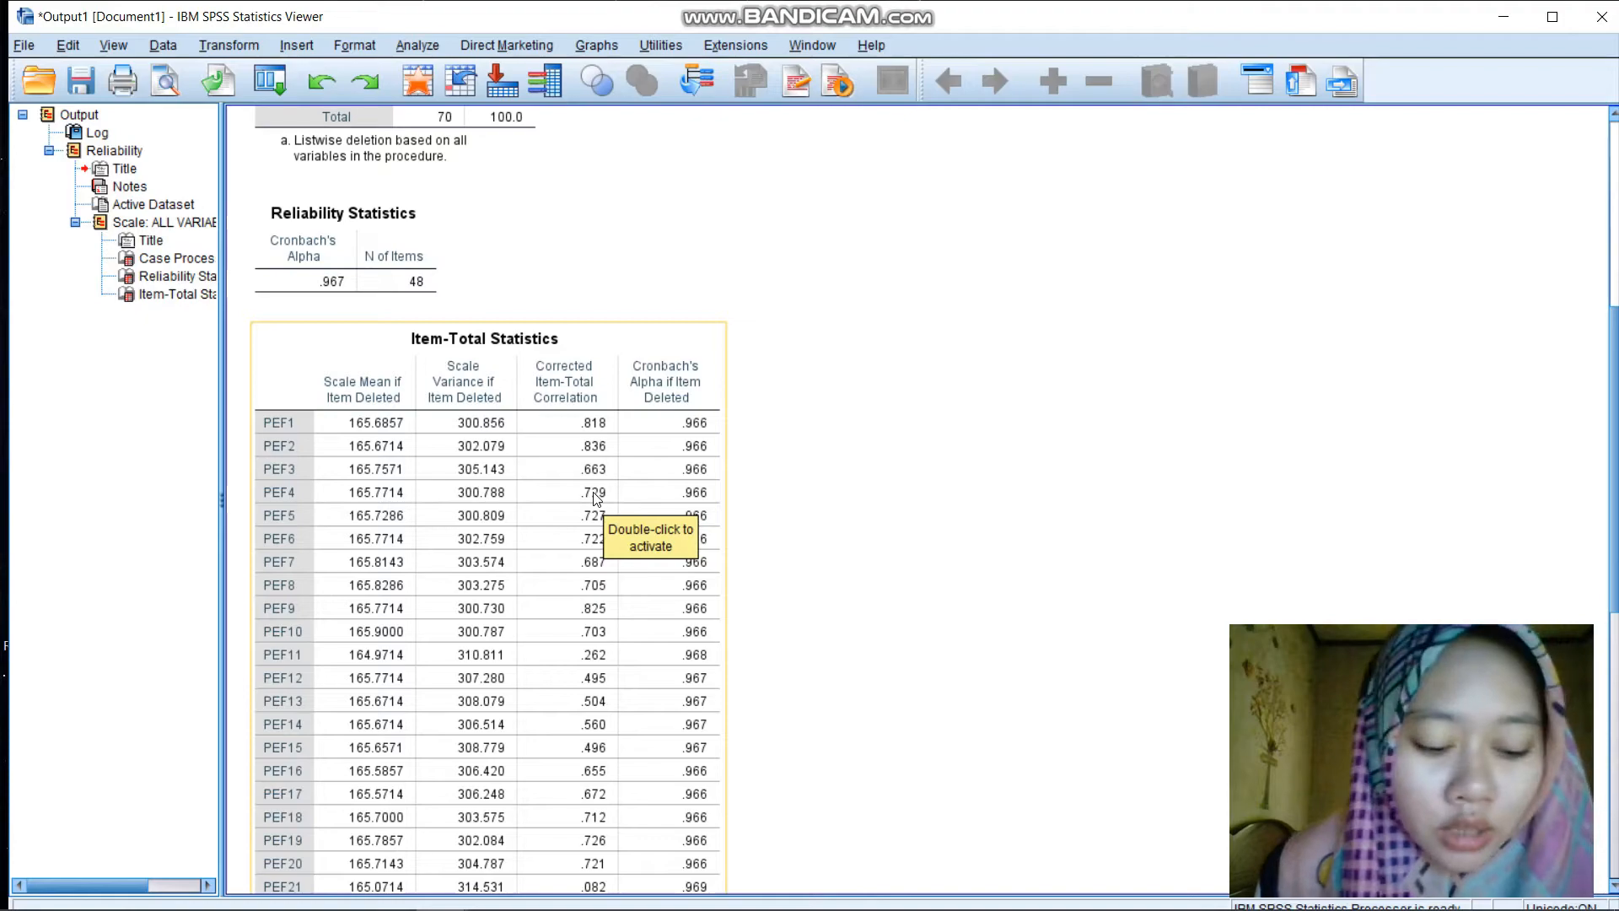
pyautogui.scroll(2, 813, 503)
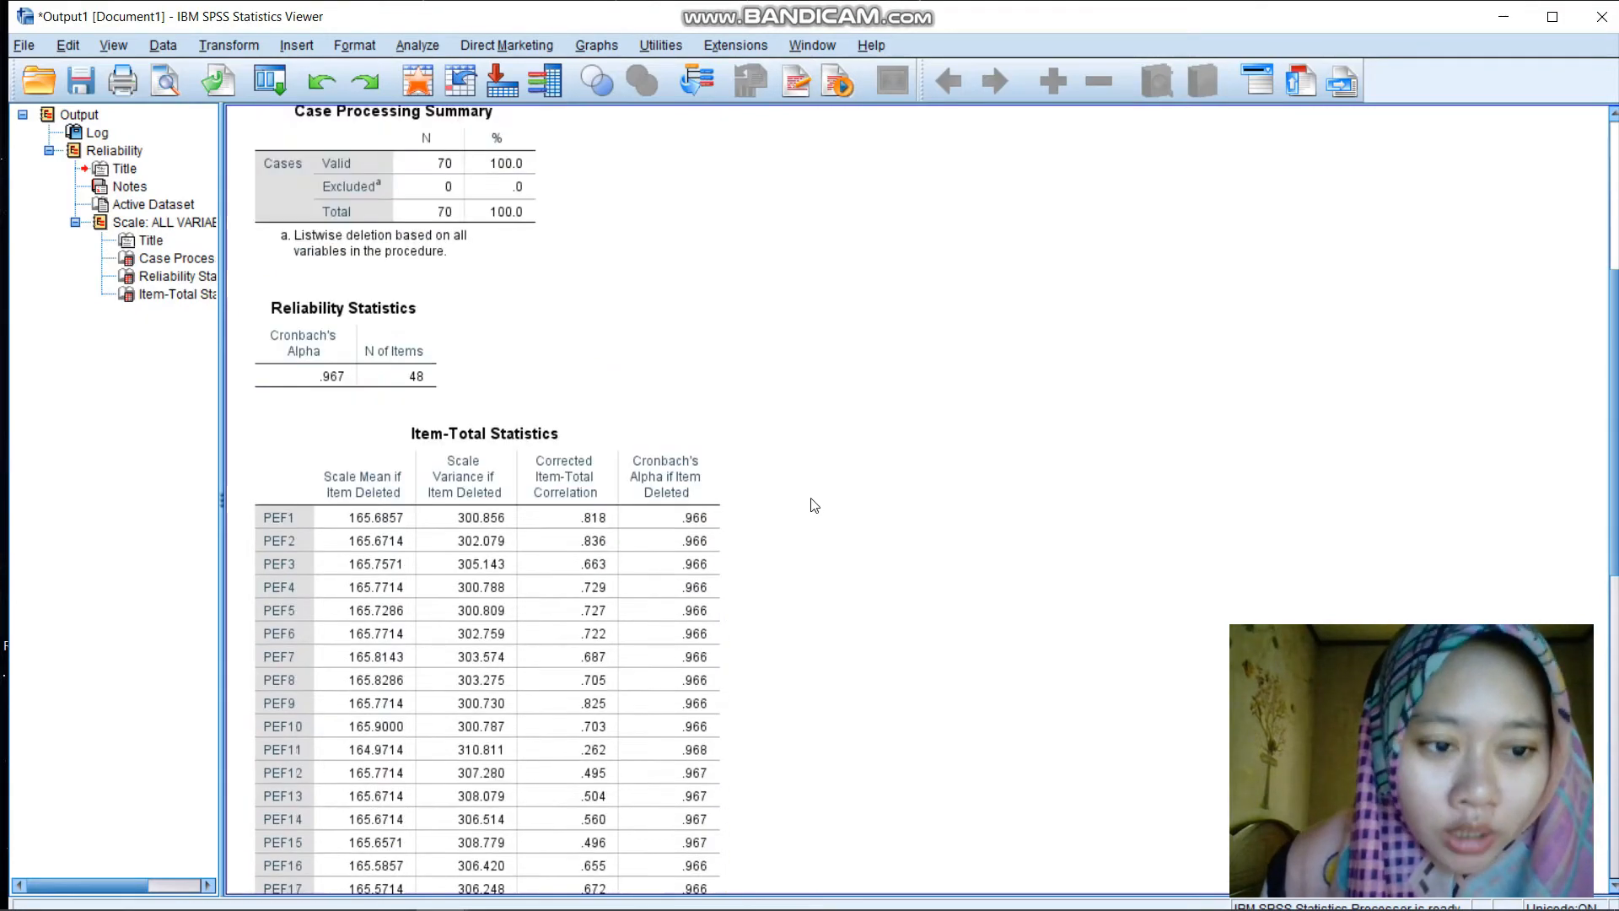
pyautogui.scroll(-5, 814, 504)
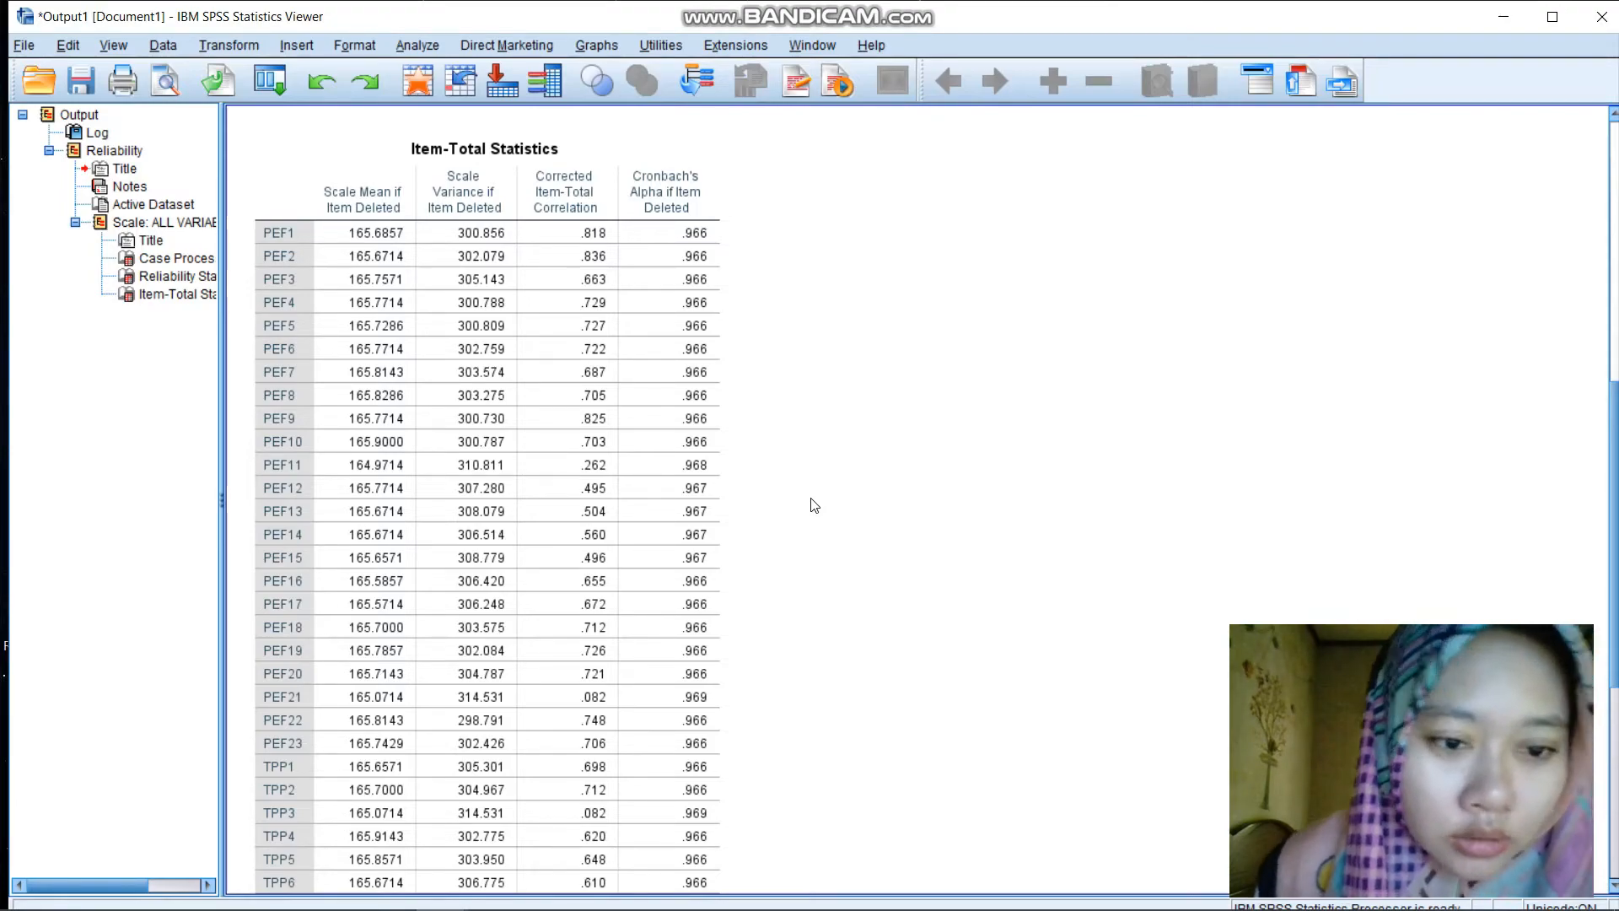
pyautogui.scroll(-5, 813, 505)
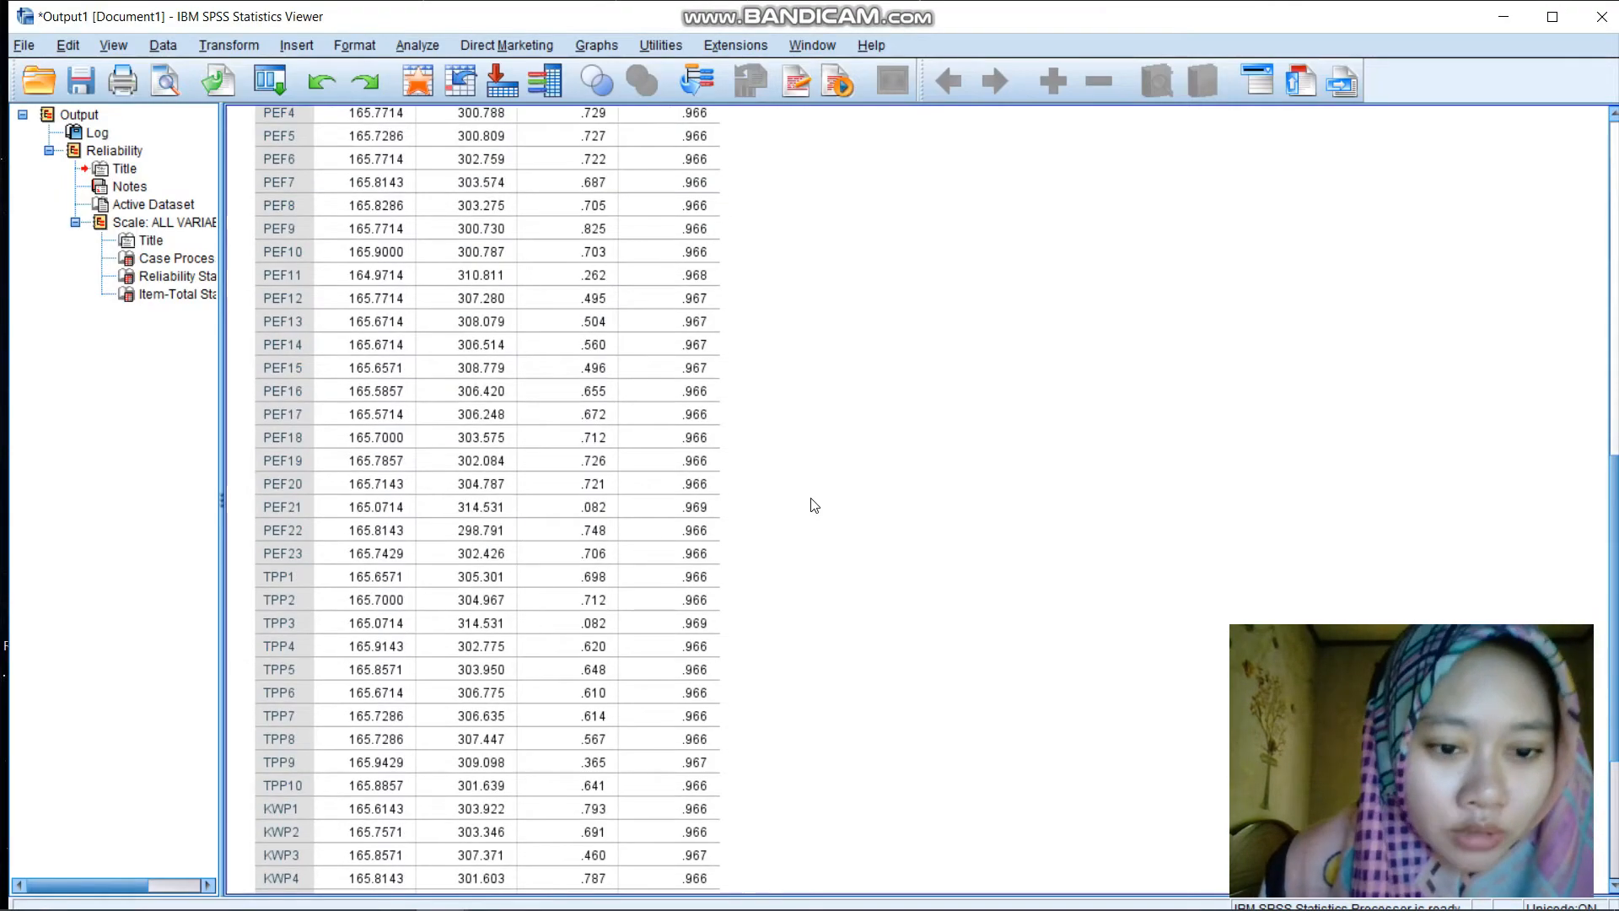
pyautogui.click(643, 488)
pyautogui.scroll(7, 645, 371)
pyautogui.scroll(4, 655, 413)
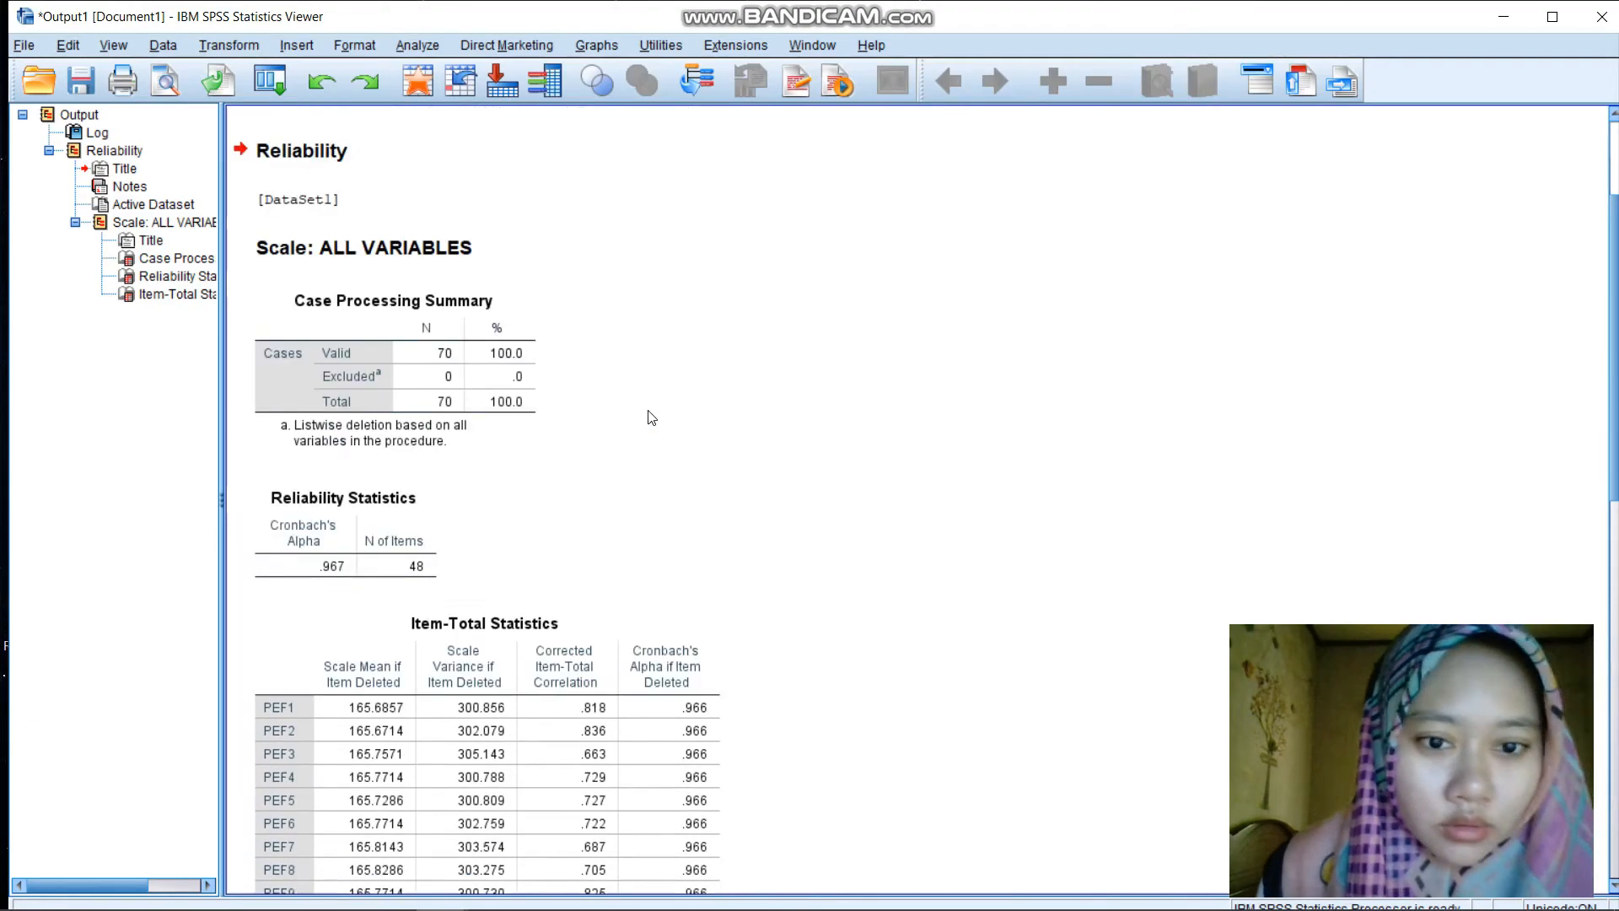
pyautogui.scroll(-4, 649, 422)
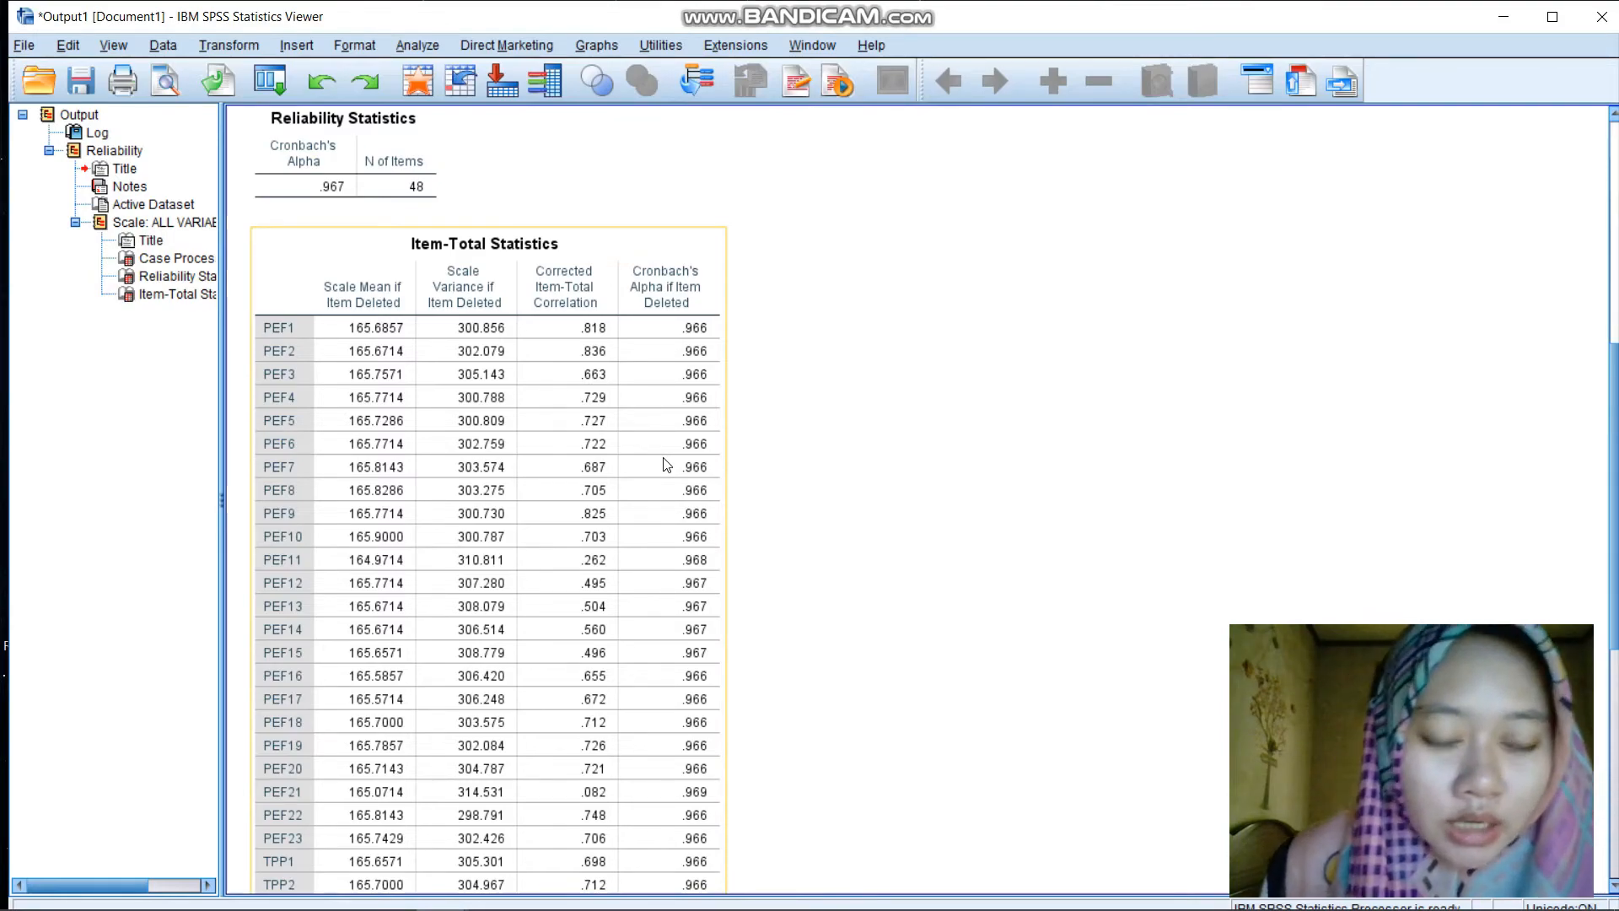
pyautogui.scroll(-5, 667, 464)
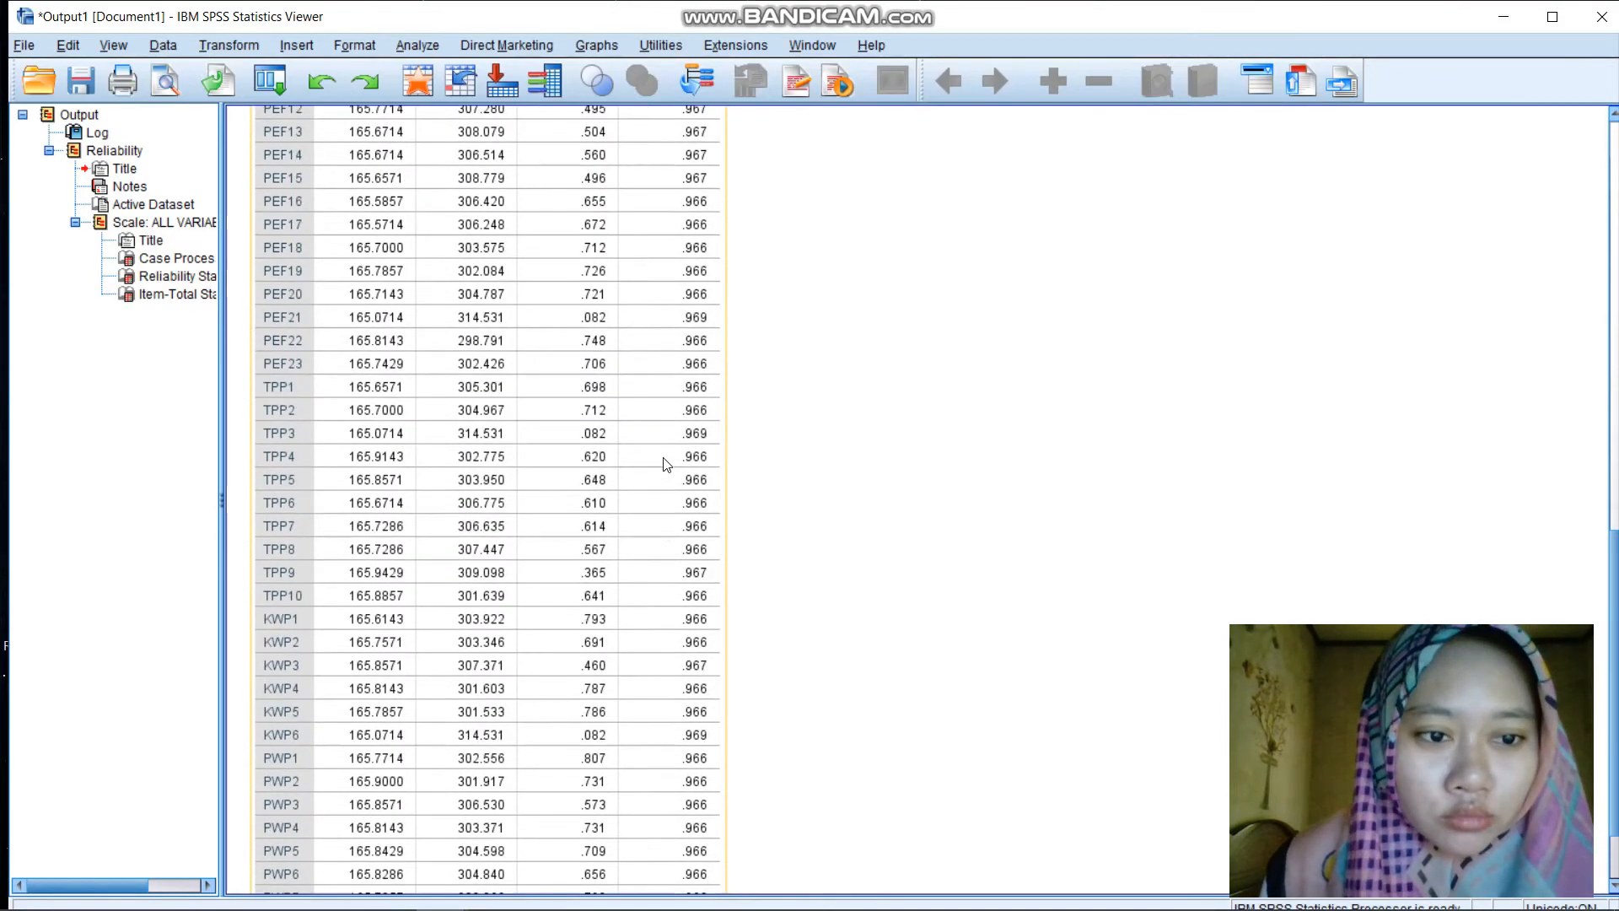
# Recheck the Item-Total Statistics table from PEF1 downward, comparing the item correlations with the overall Reliability Statistics
pyautogui.scroll(5, 667, 464)
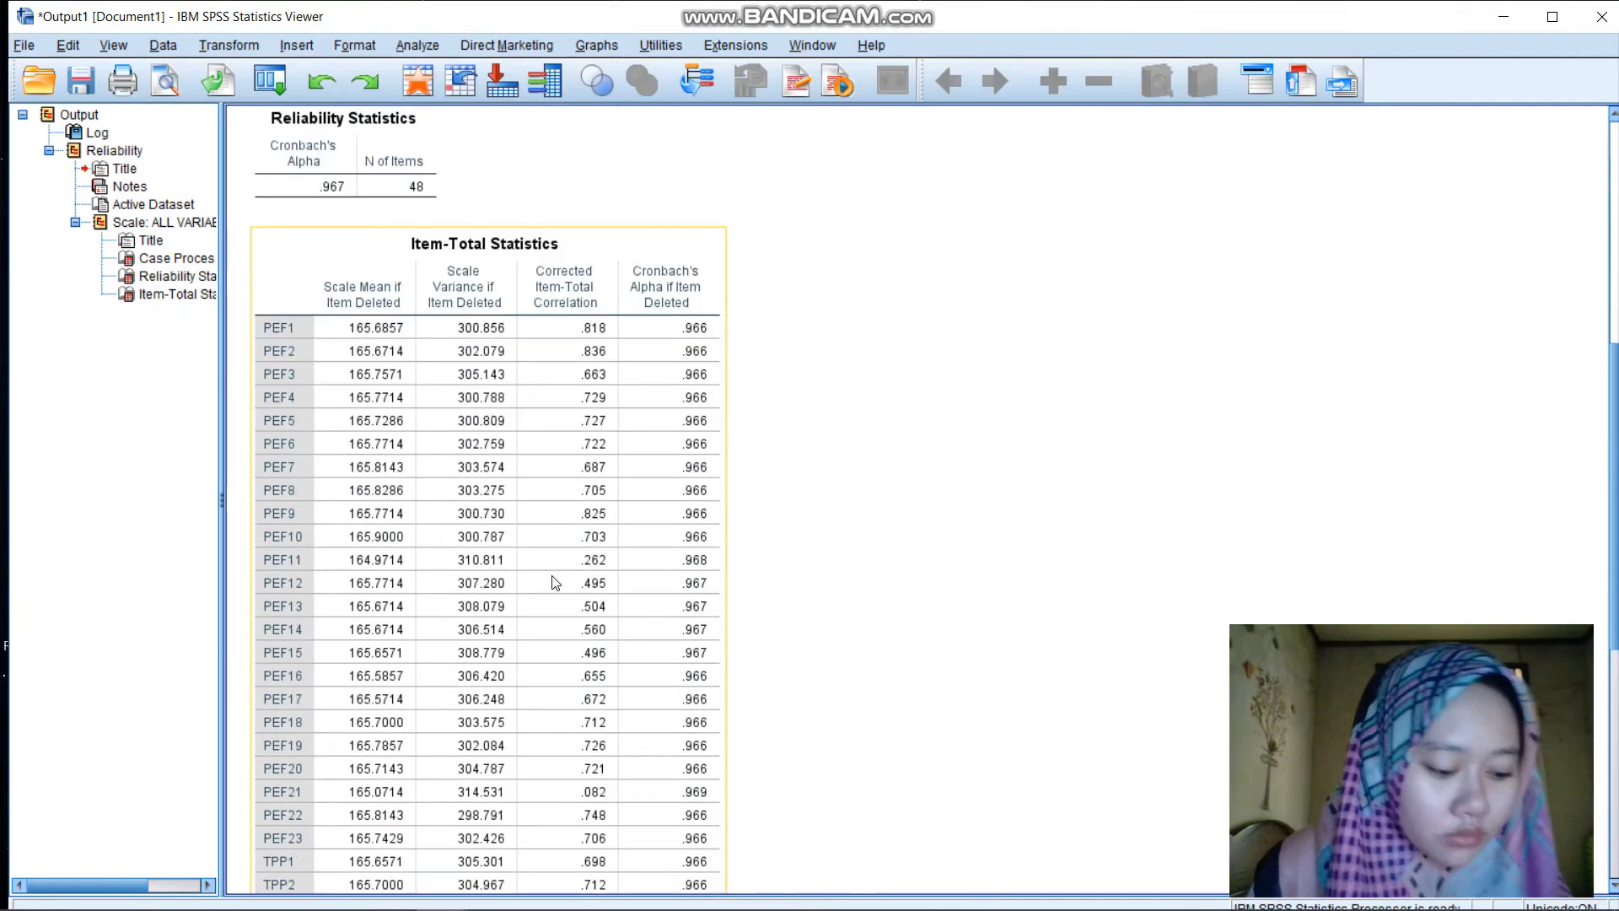
pyautogui.scroll(-2, 486, 622)
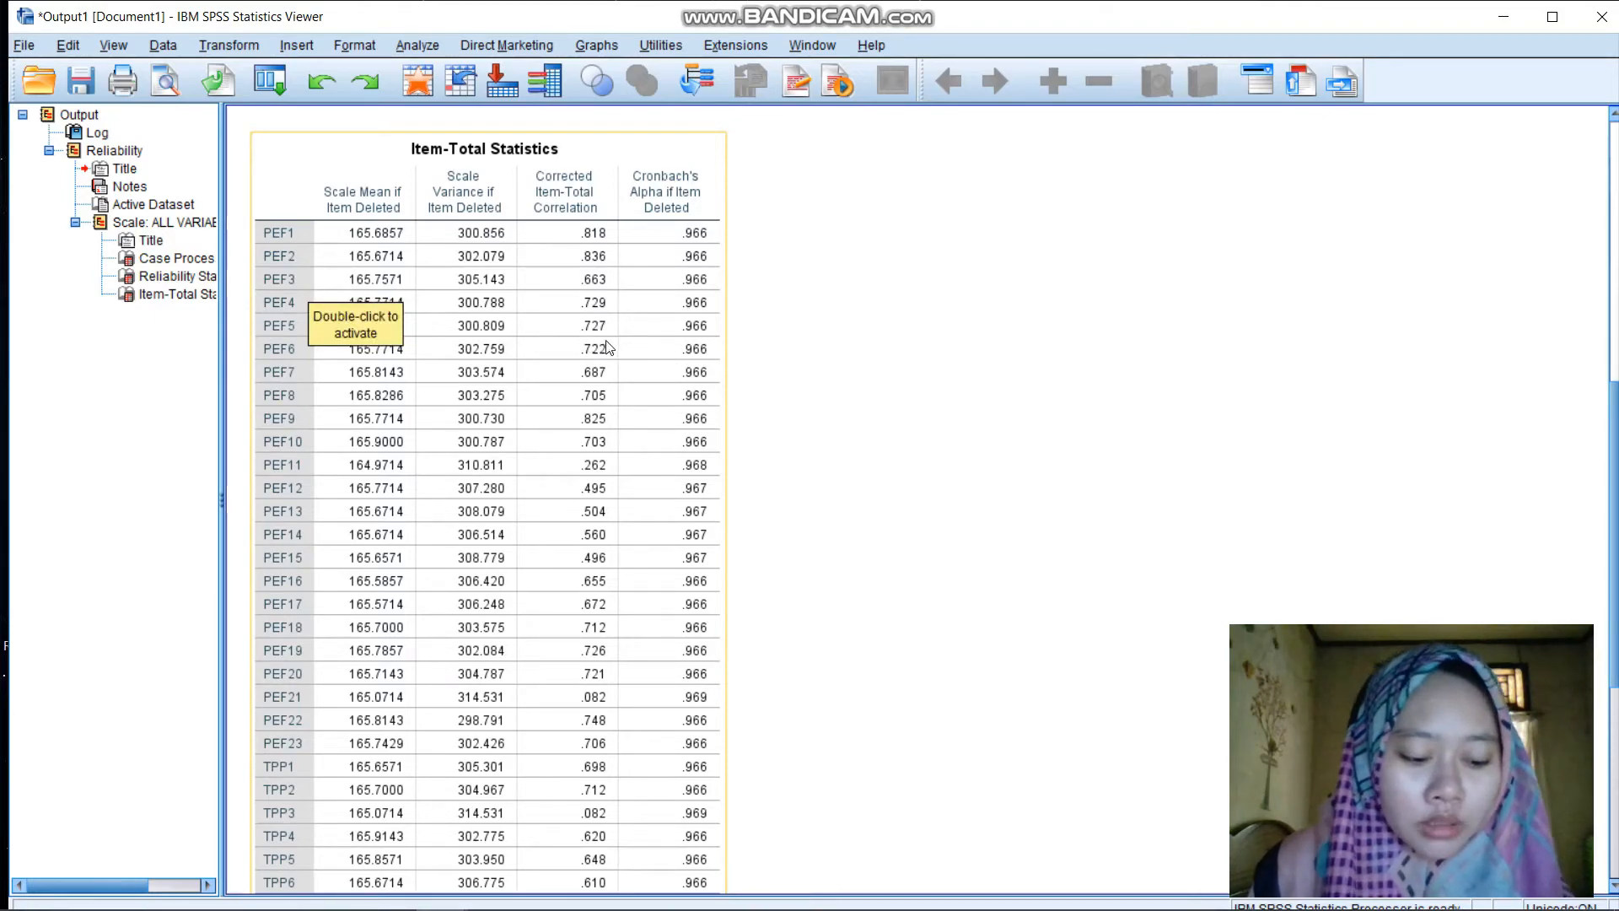
pyautogui.click(791, 309)
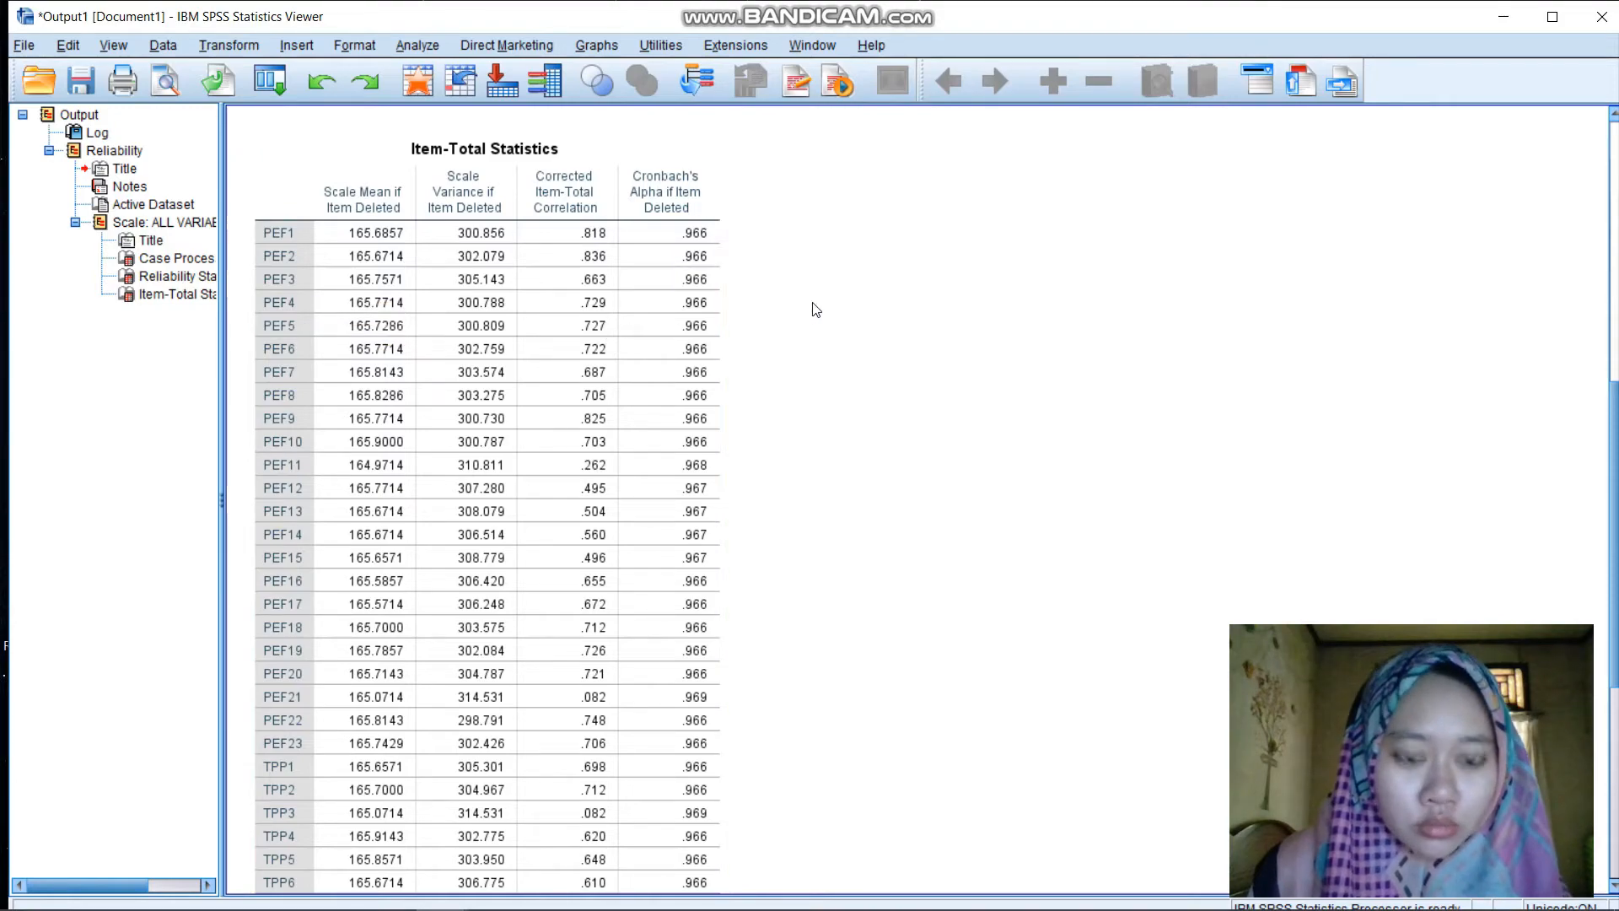
pyautogui.click(645, 386)
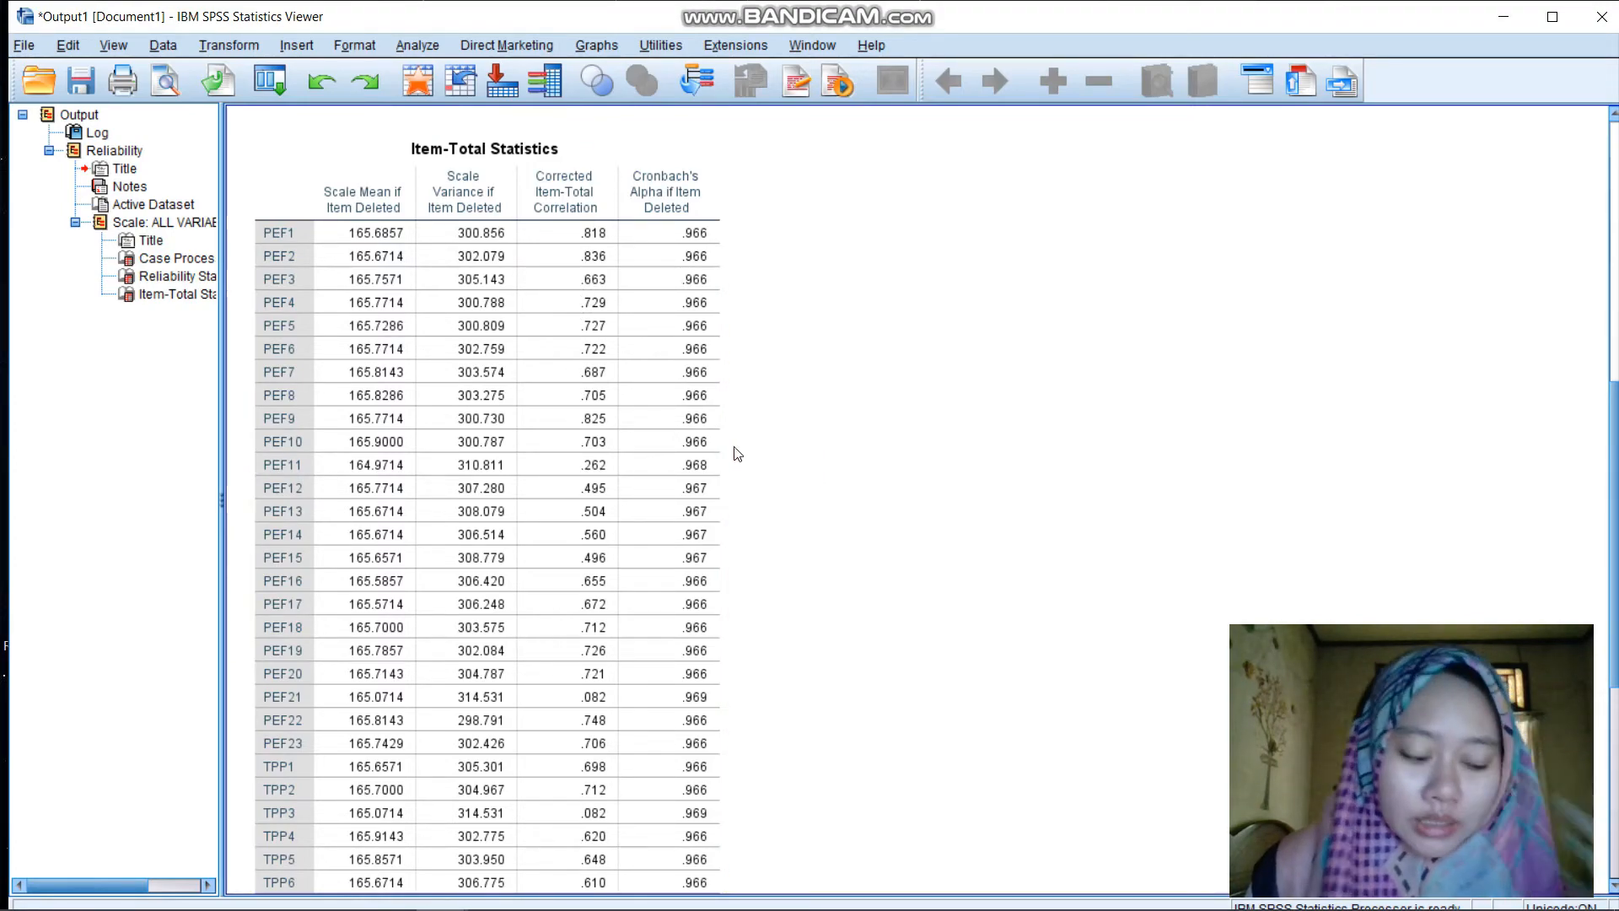
pyautogui.scroll(-3, 746, 497)
pyautogui.scroll(10, 746, 504)
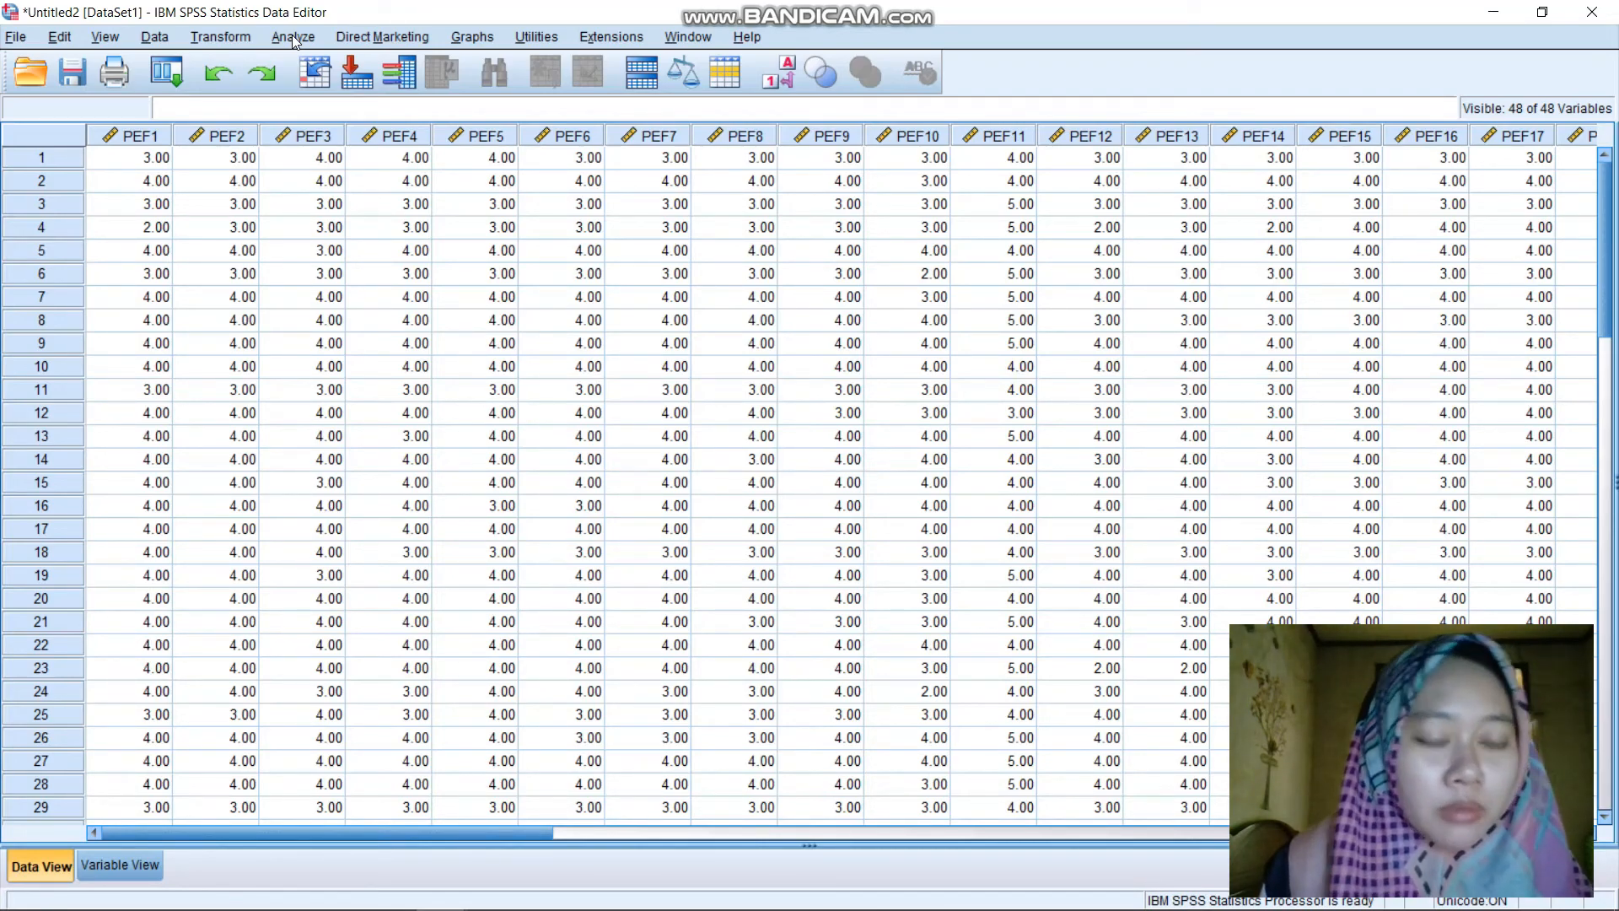
# Start another Reliability Analysis on the dataset and remove all variables from its items list
pyautogui.click(293, 37)
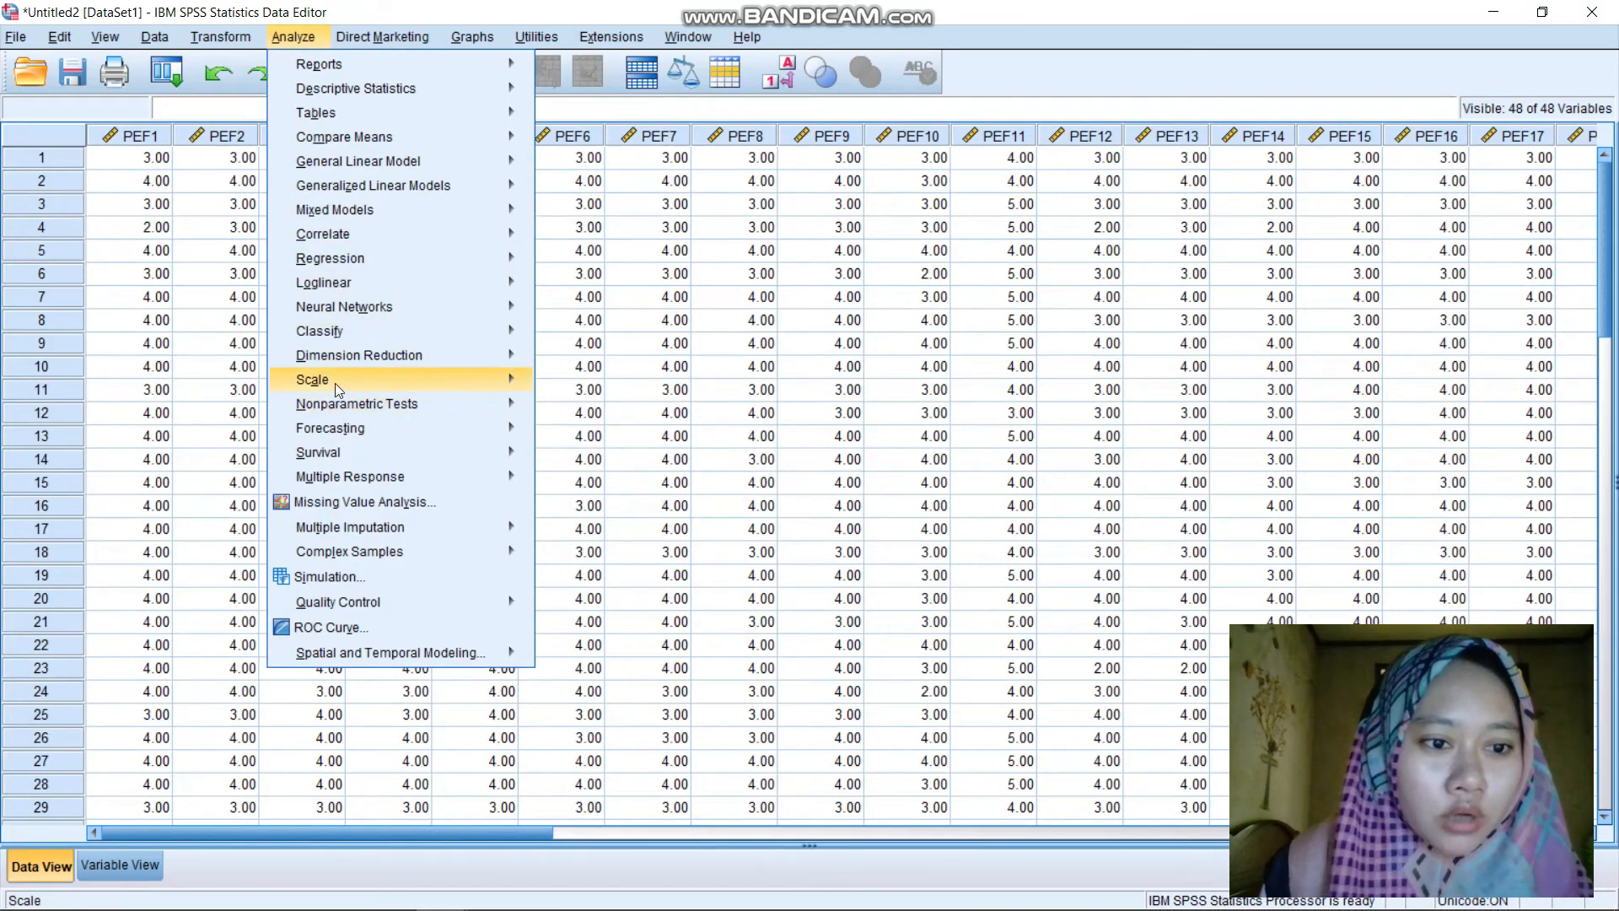
pyautogui.moveTo(335, 381)
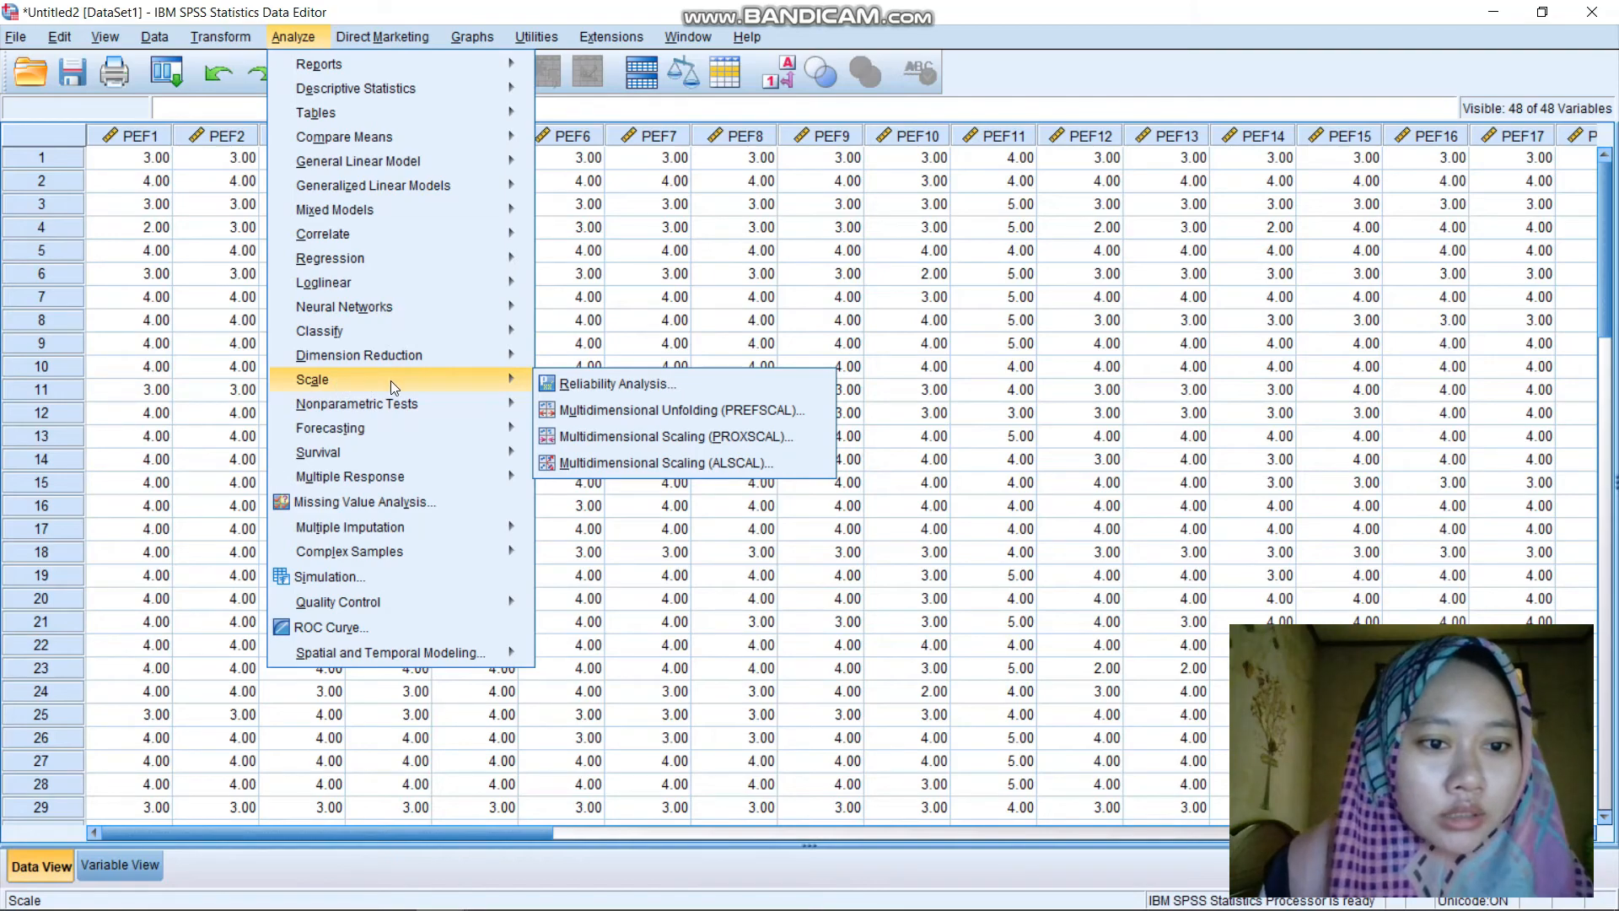
pyautogui.click(575, 386)
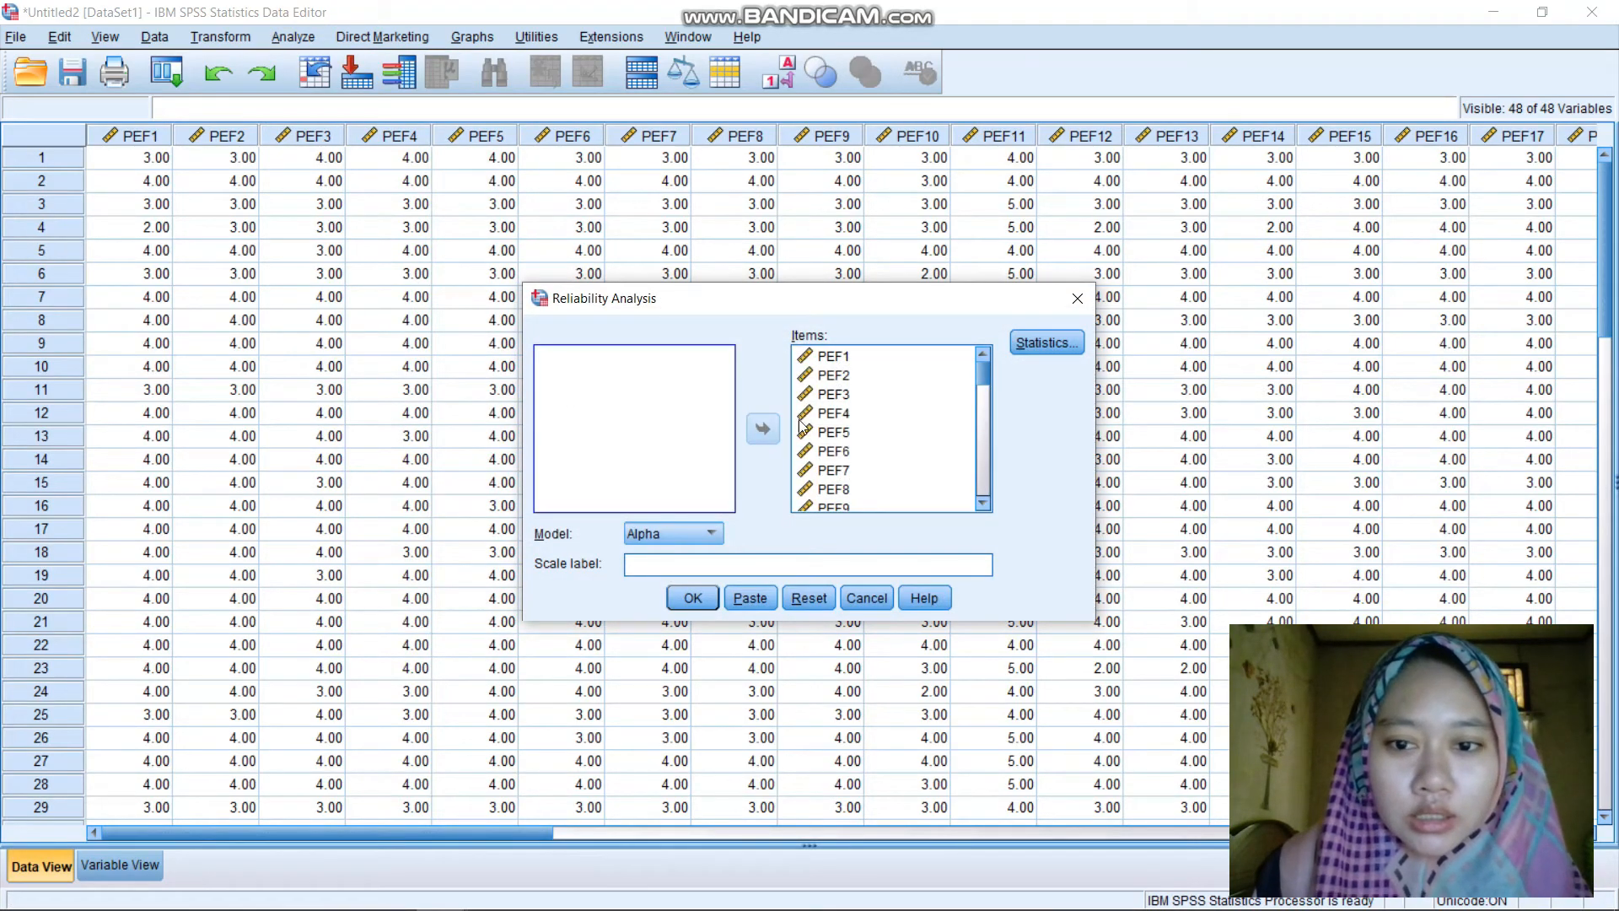
pyautogui.click(834, 355)
pyautogui.hotkey('ctrl', 'a')
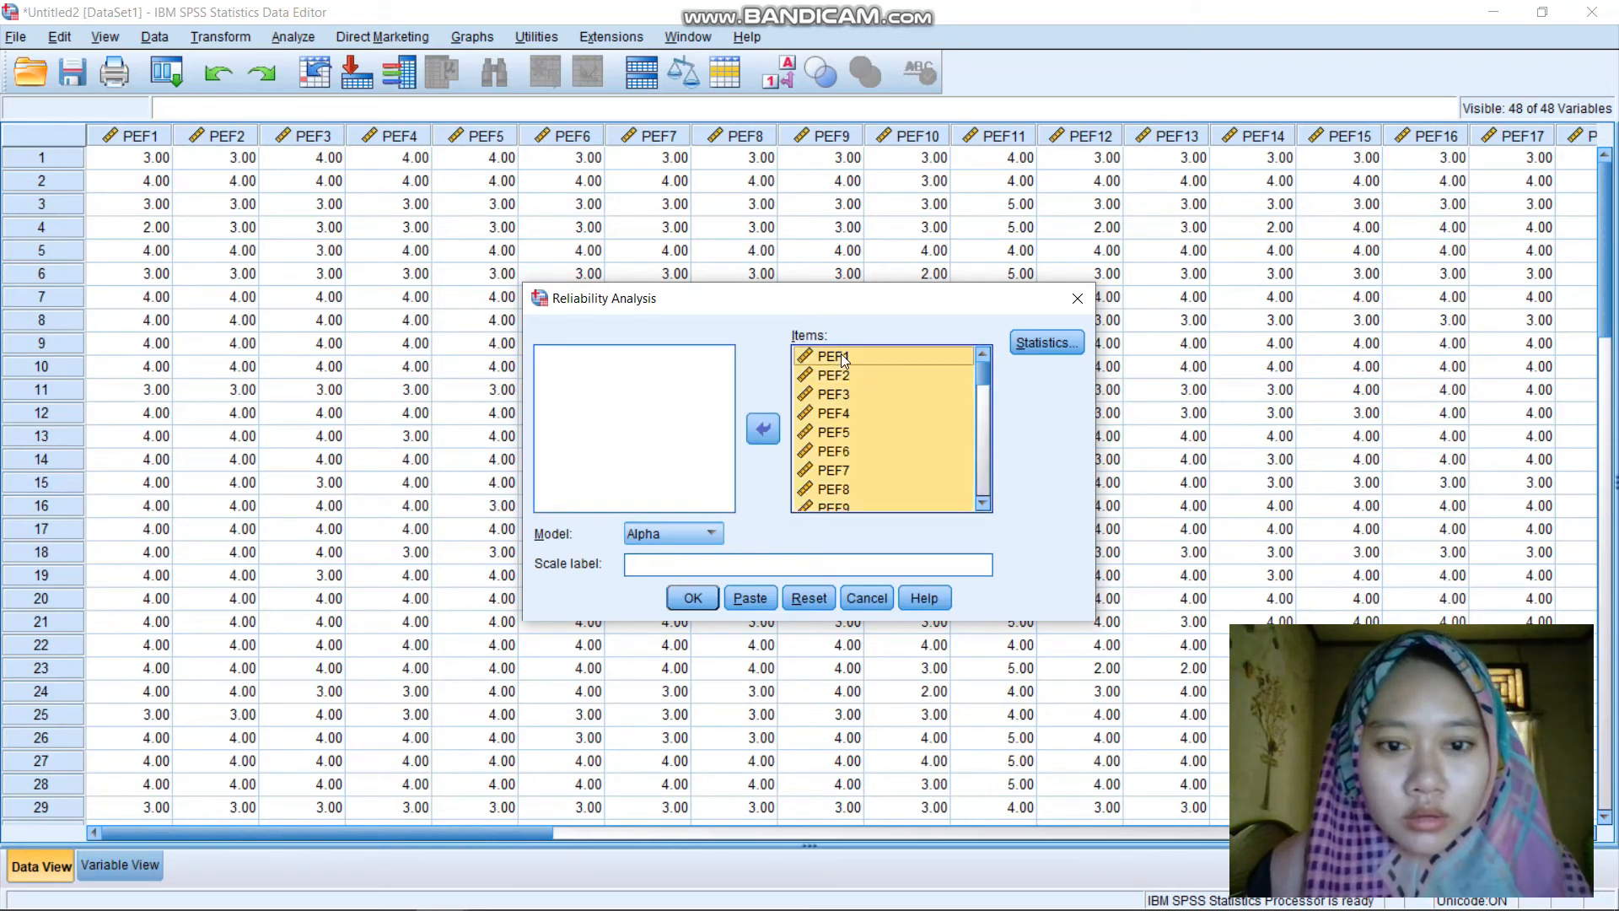
pyautogui.click(775, 429)
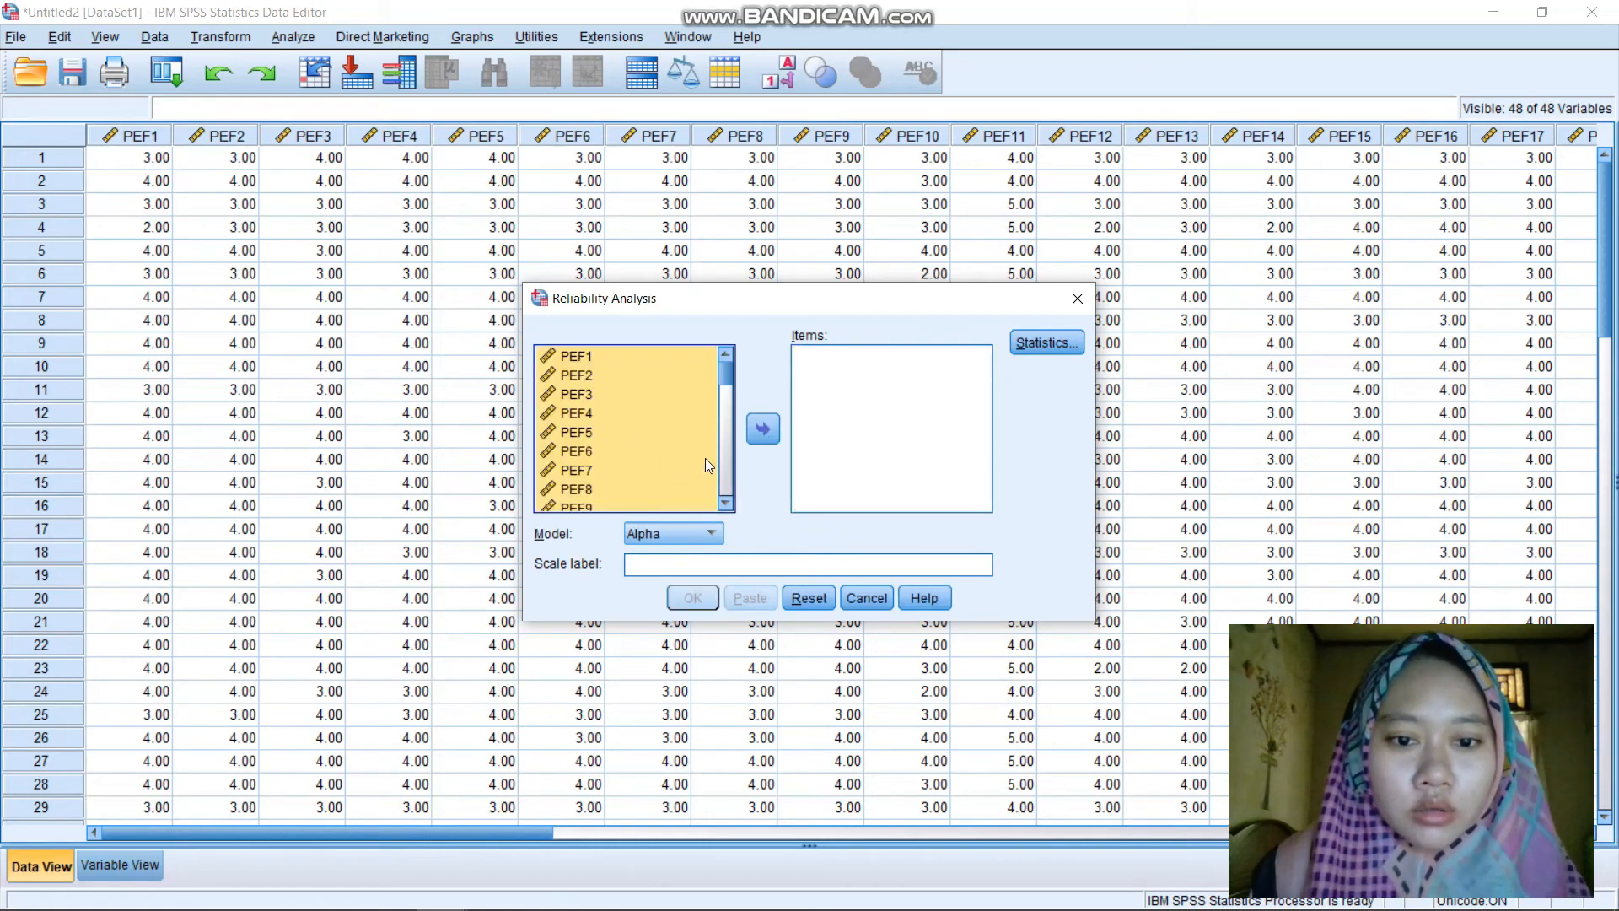
# Add only the variables TPP1 through TPP9 as items of the reliability analysis
pyautogui.click(619, 450)
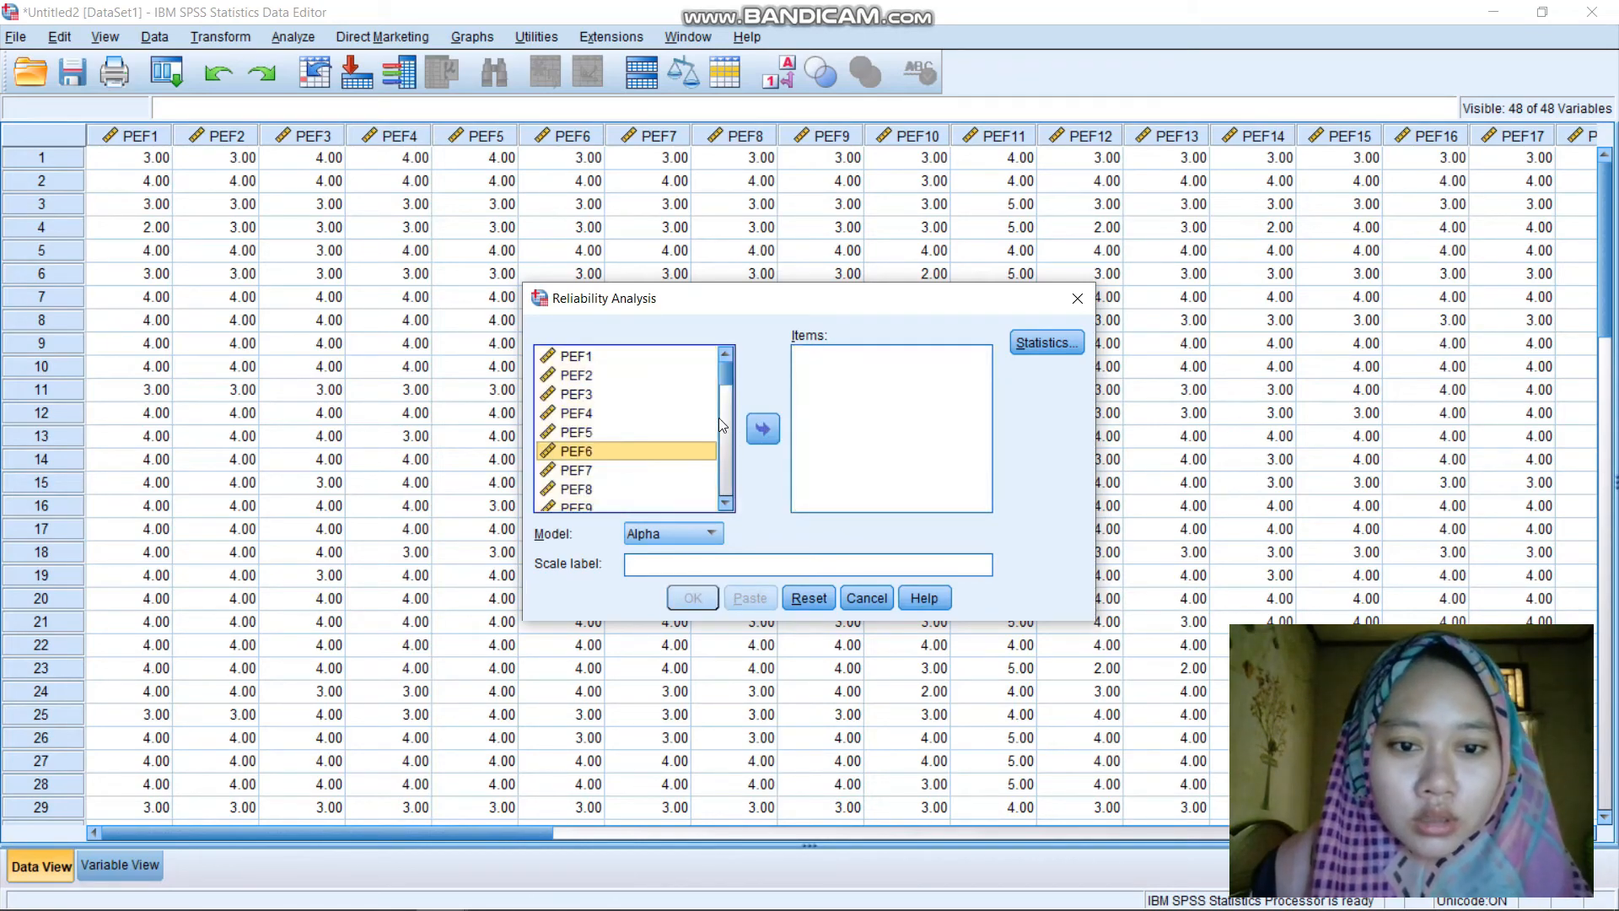
pyautogui.moveTo(731, 376); pyautogui.dragTo(731, 423)
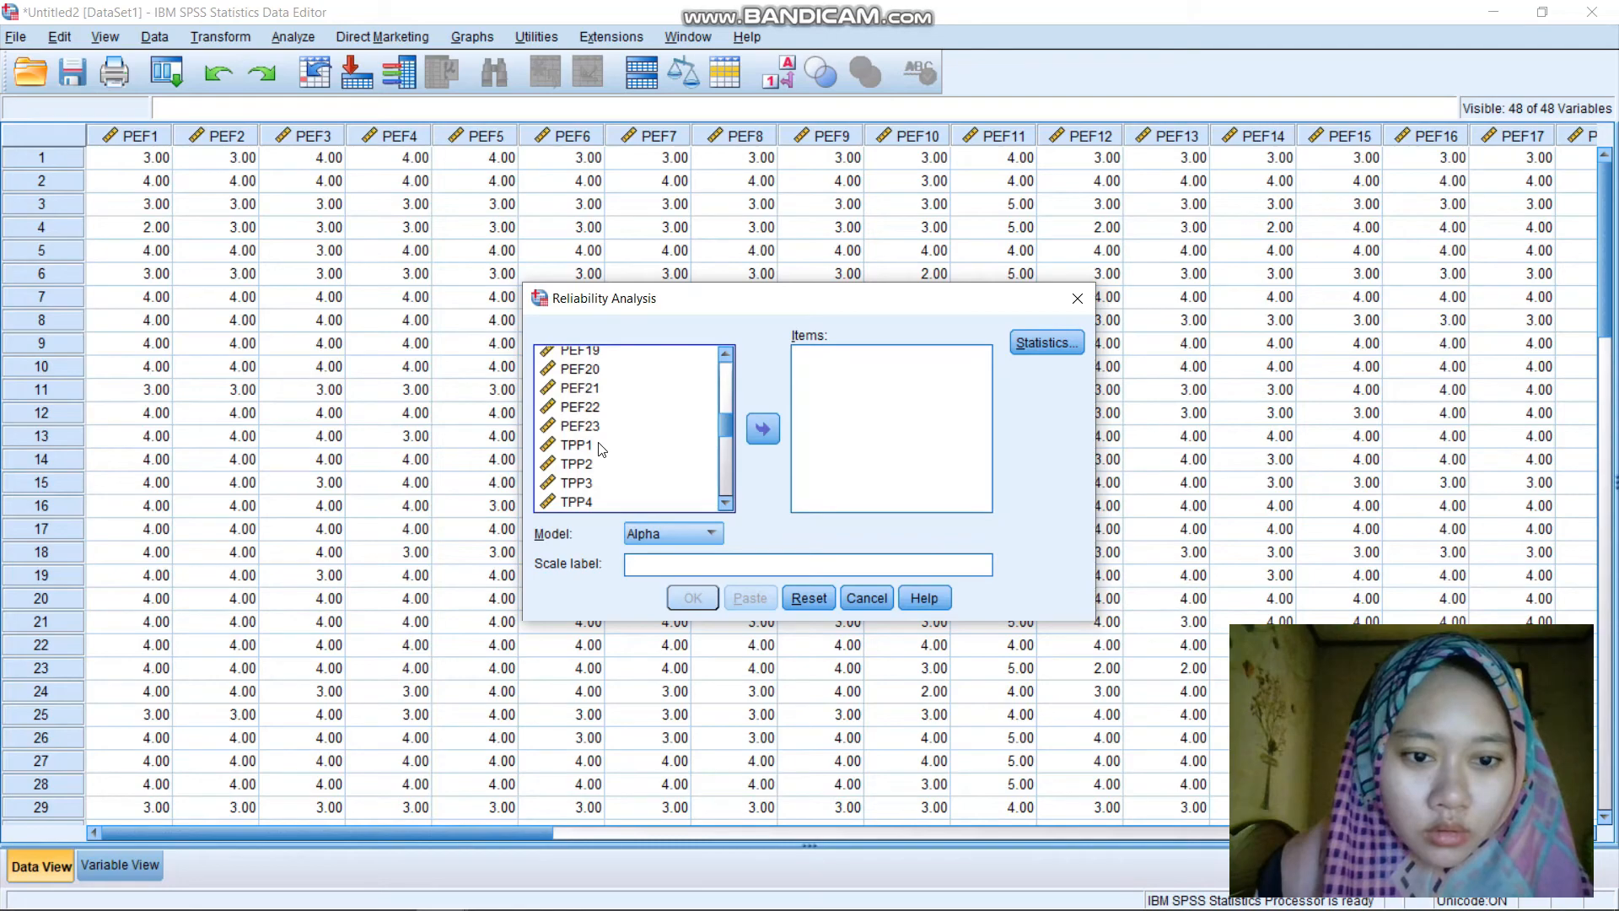
pyautogui.click(666, 444)
pyautogui.moveTo(723, 428); pyautogui.dragTo(722, 436)
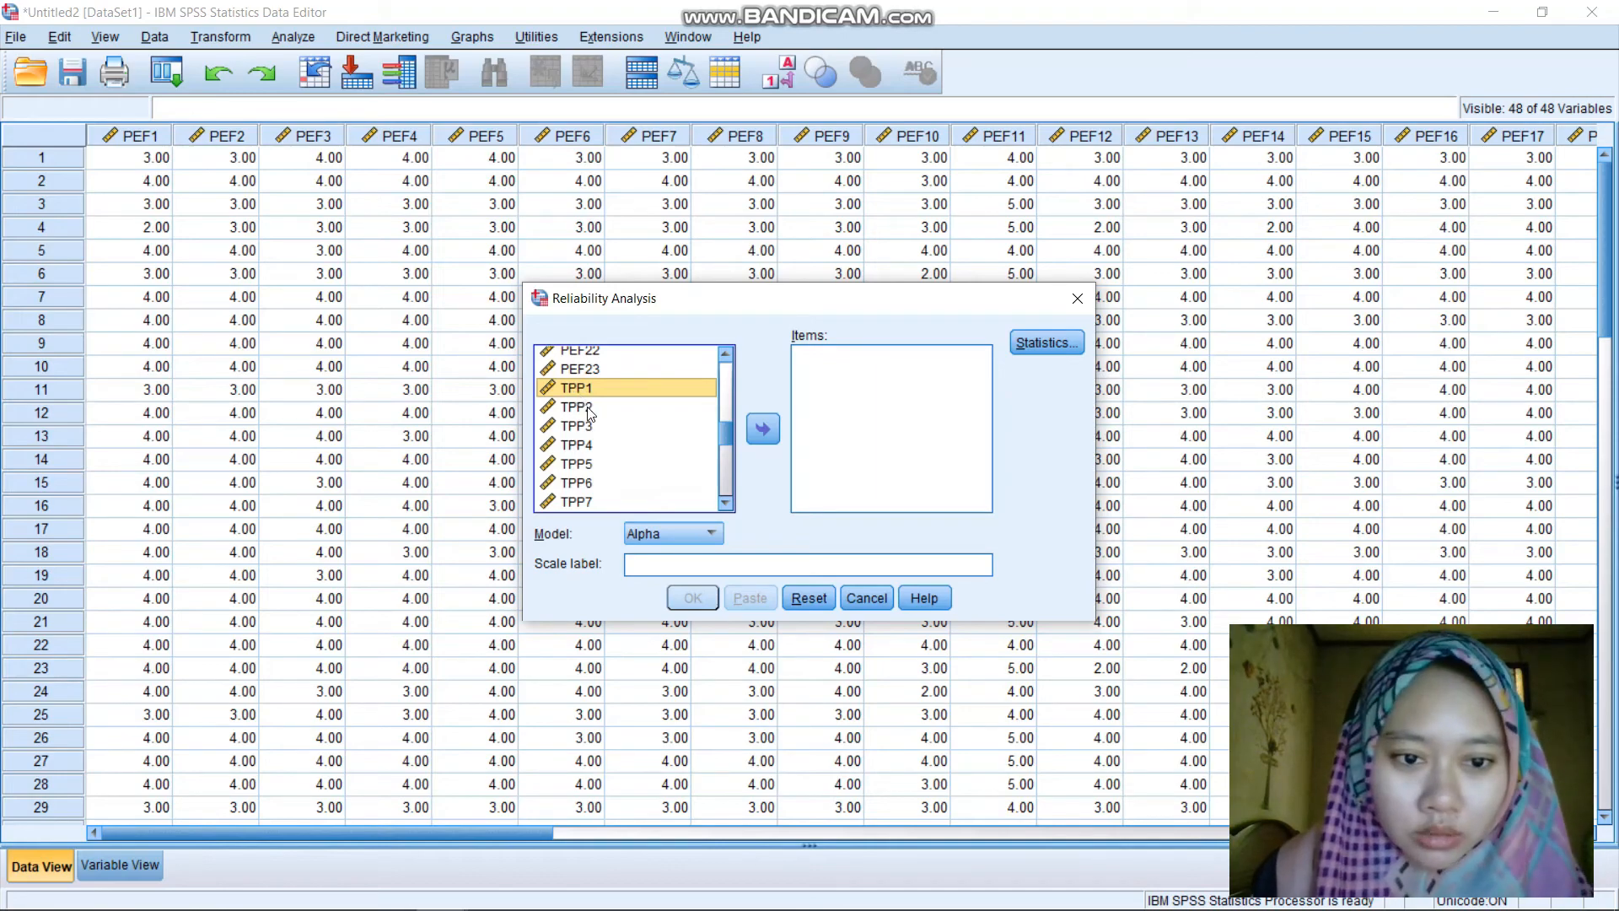
pyautogui.moveTo(587, 413); pyautogui.dragTo(595, 508)
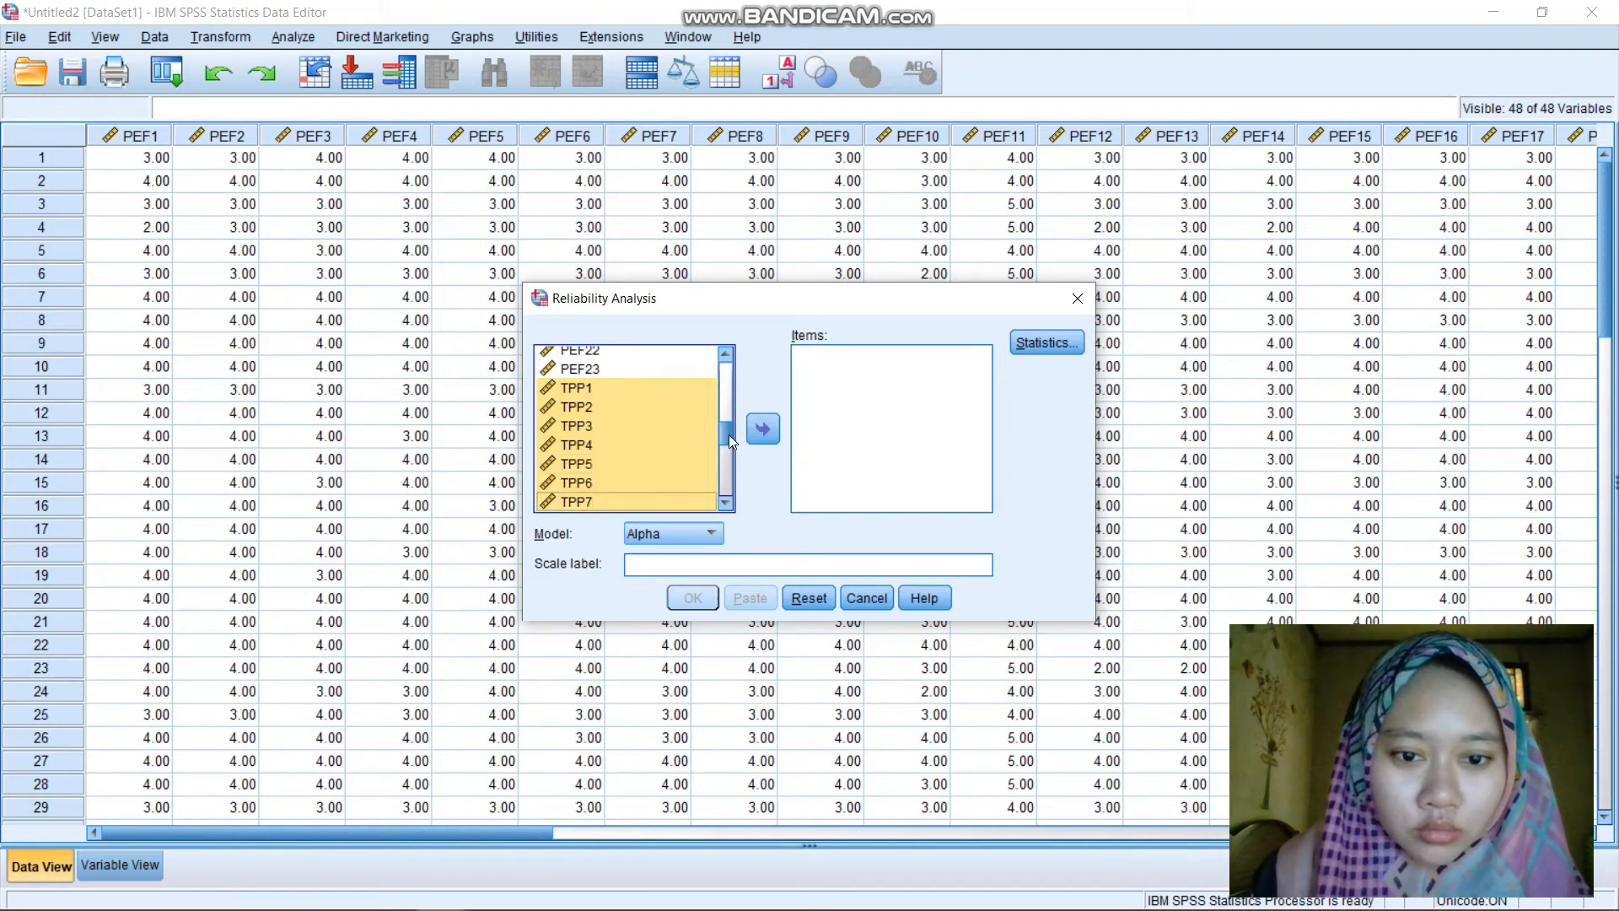
pyautogui.moveTo(728, 434); pyautogui.dragTo(726, 450)
pyautogui.keyDown('shift'); pyautogui.click(610, 408); pyautogui.keyUp('shift')
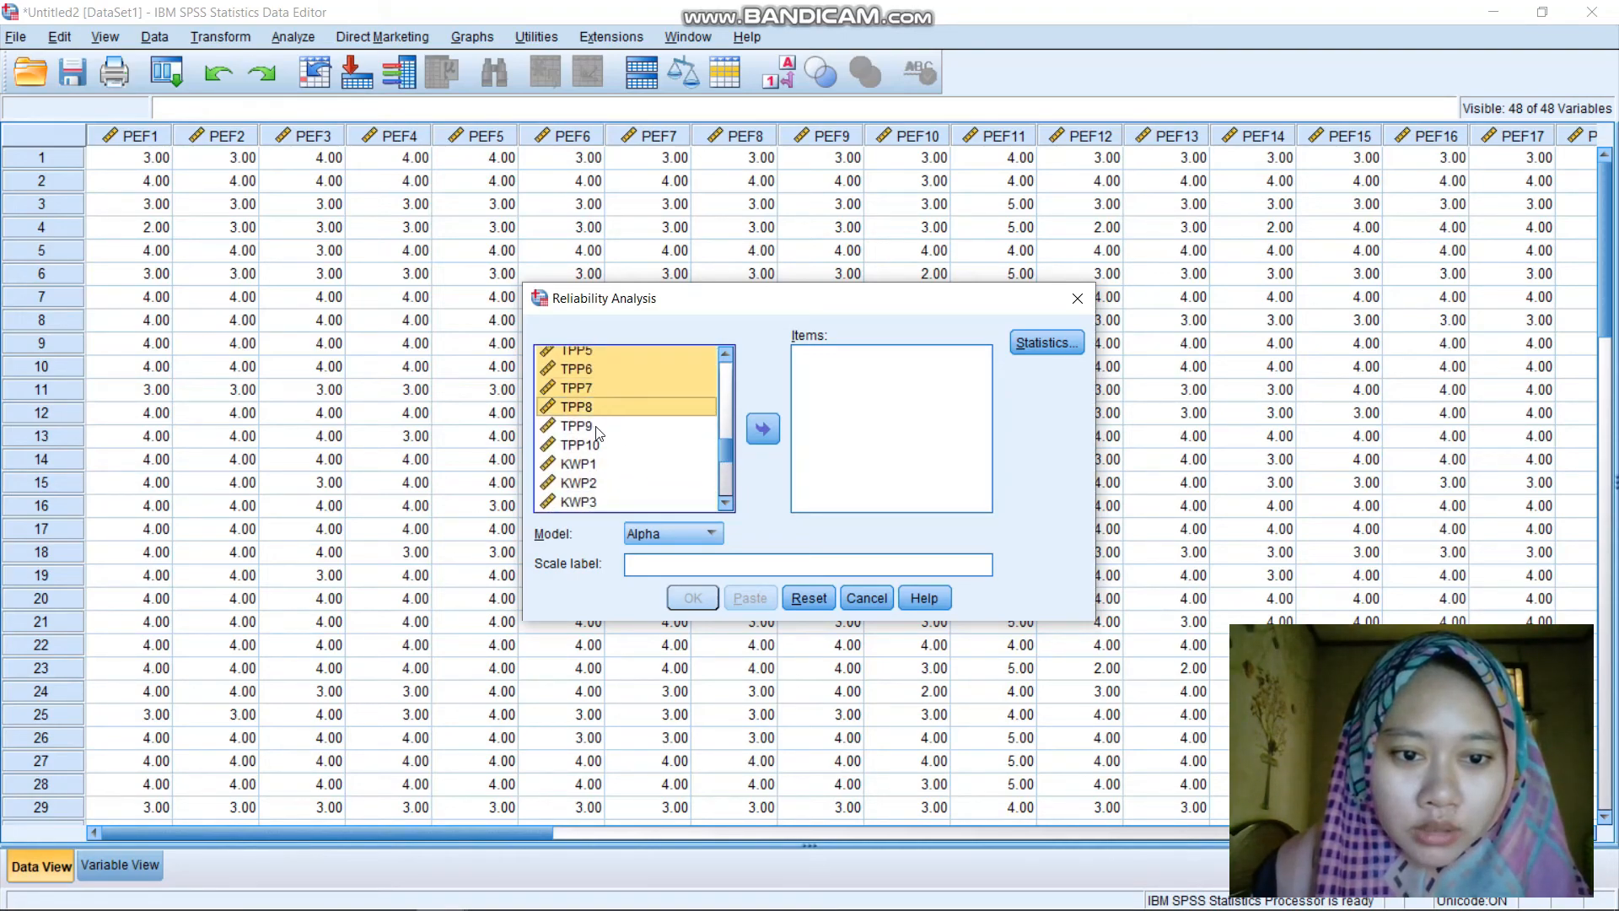
pyautogui.keyDown('shift'); pyautogui.click(600, 427); pyautogui.keyUp('shift')
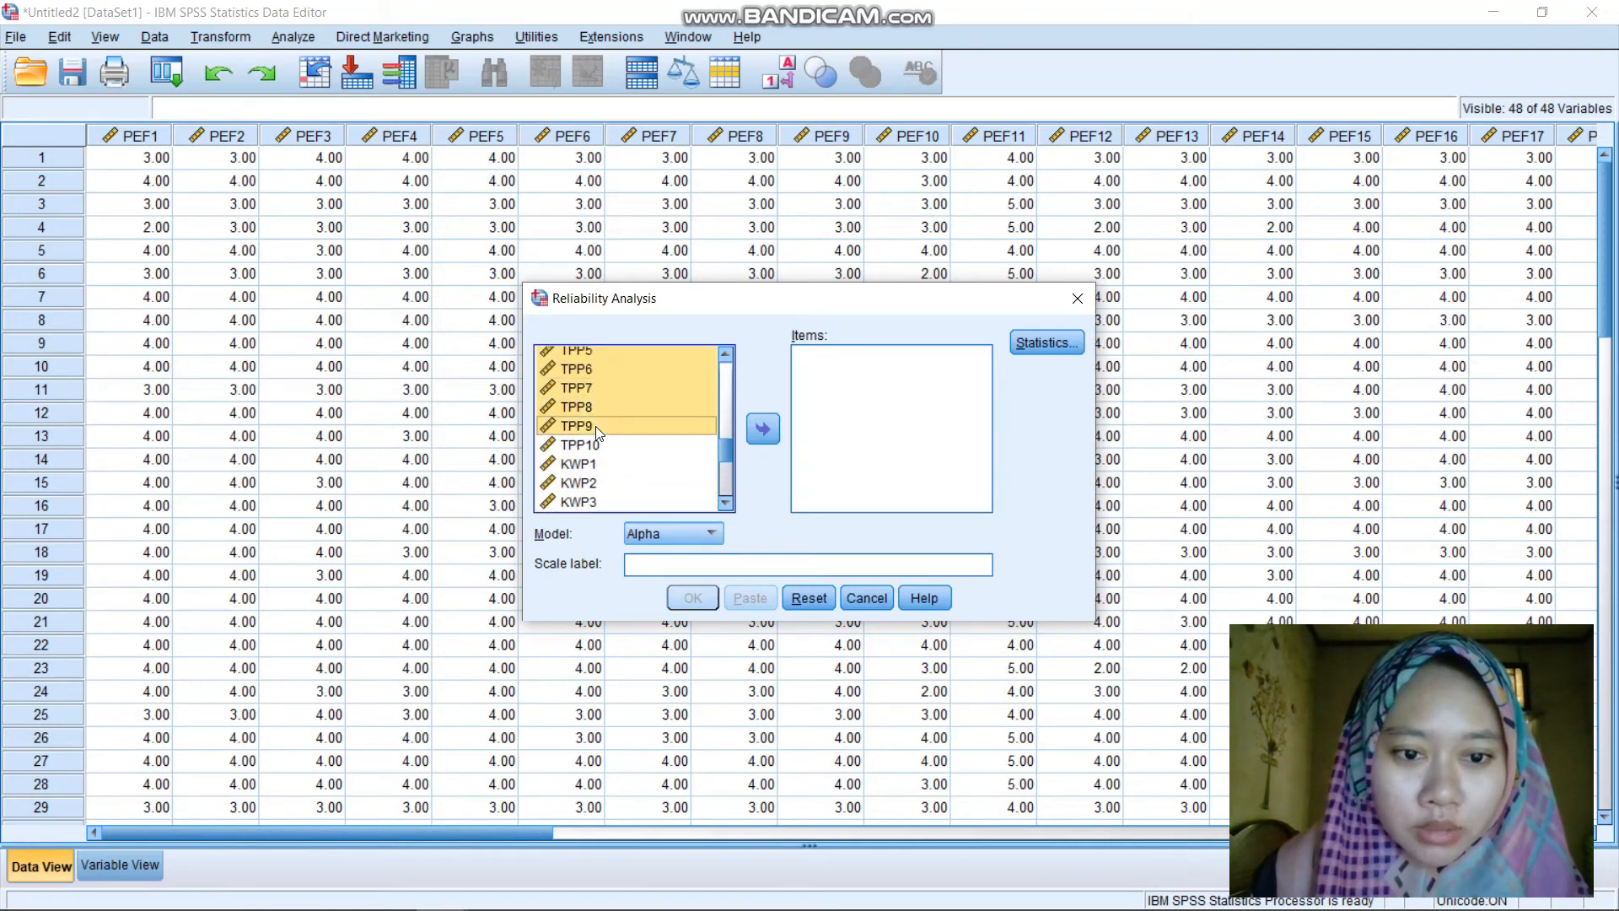
pyautogui.click(763, 430)
pyautogui.scroll(-1, 959, 489)
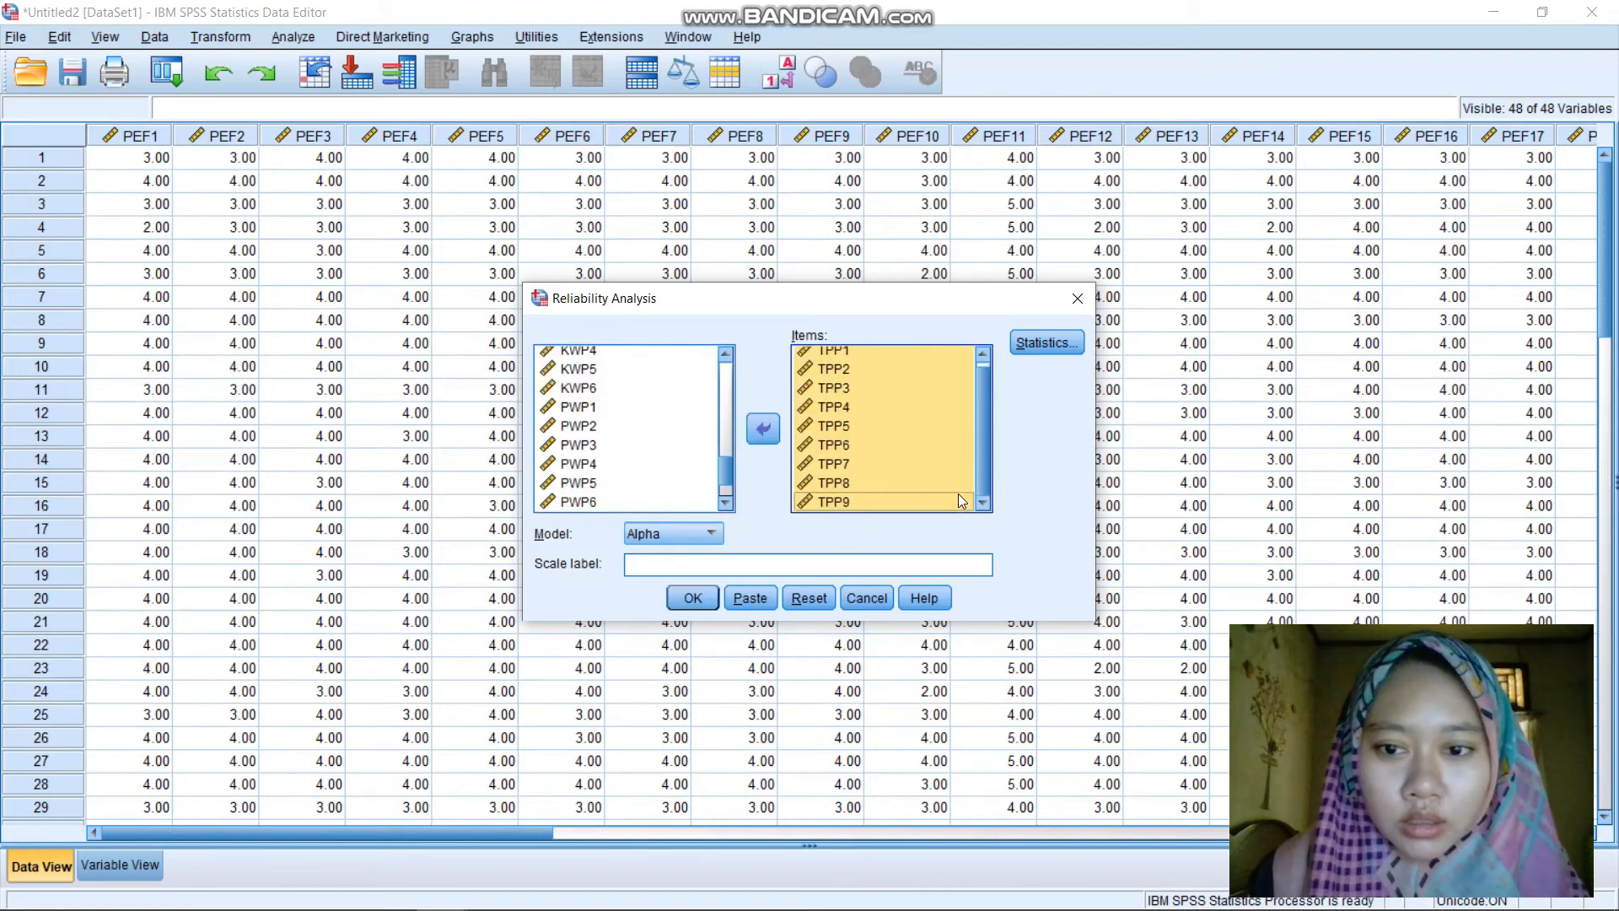
# Keep the Scale if item deleted descriptives, run the Alpha reliability analysis on the TPP items and view its output
pyautogui.click(1045, 342)
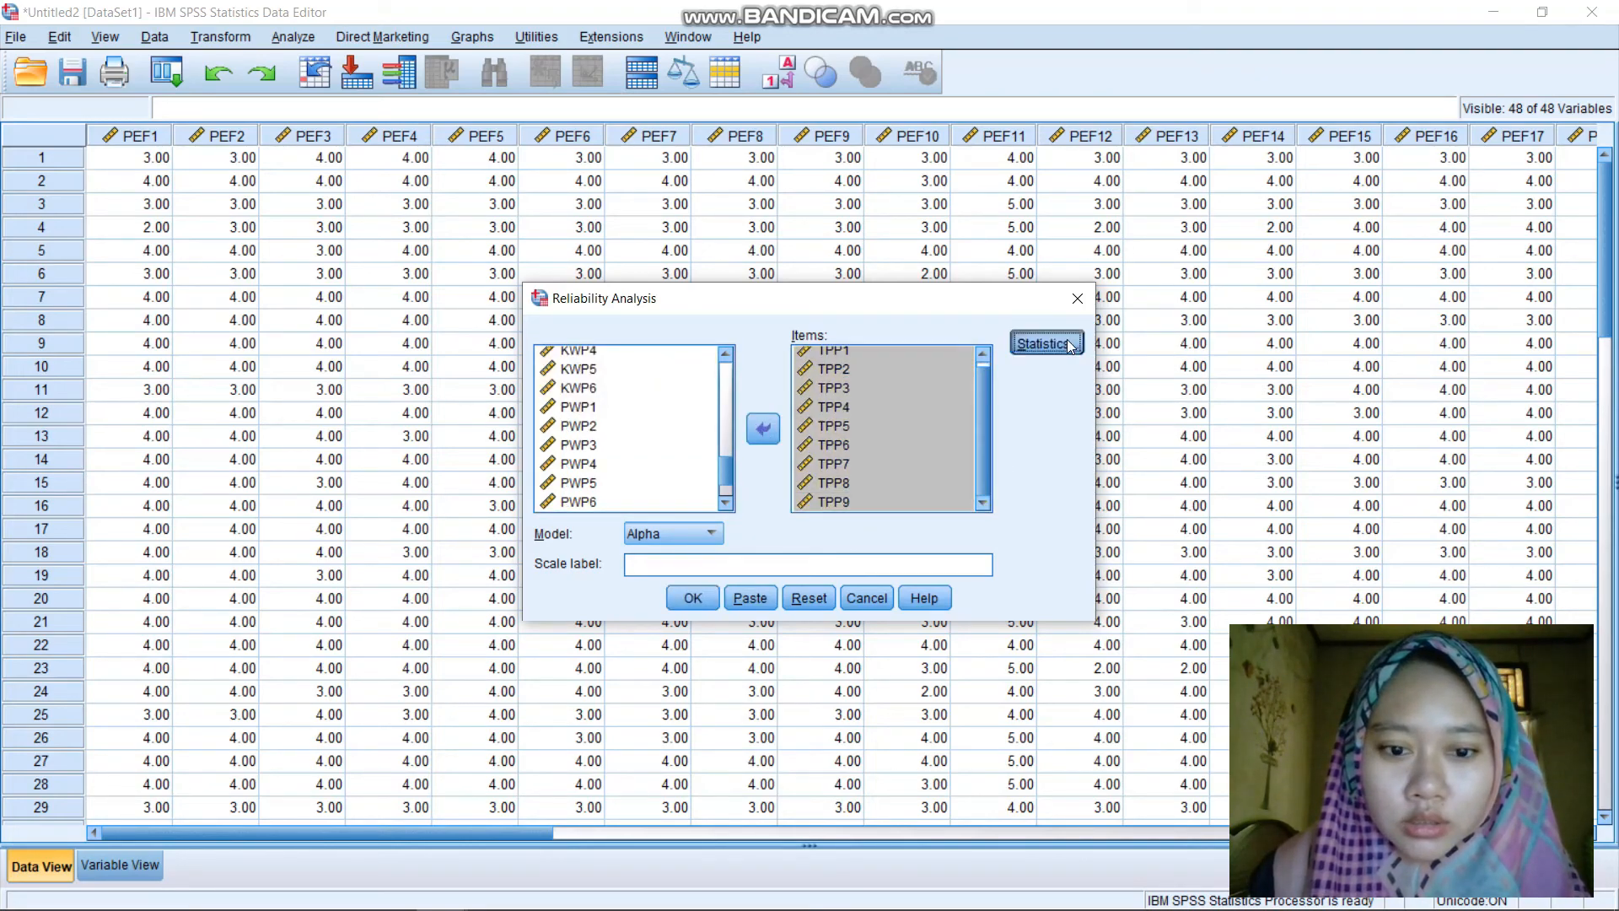
pyautogui.click(675, 349)
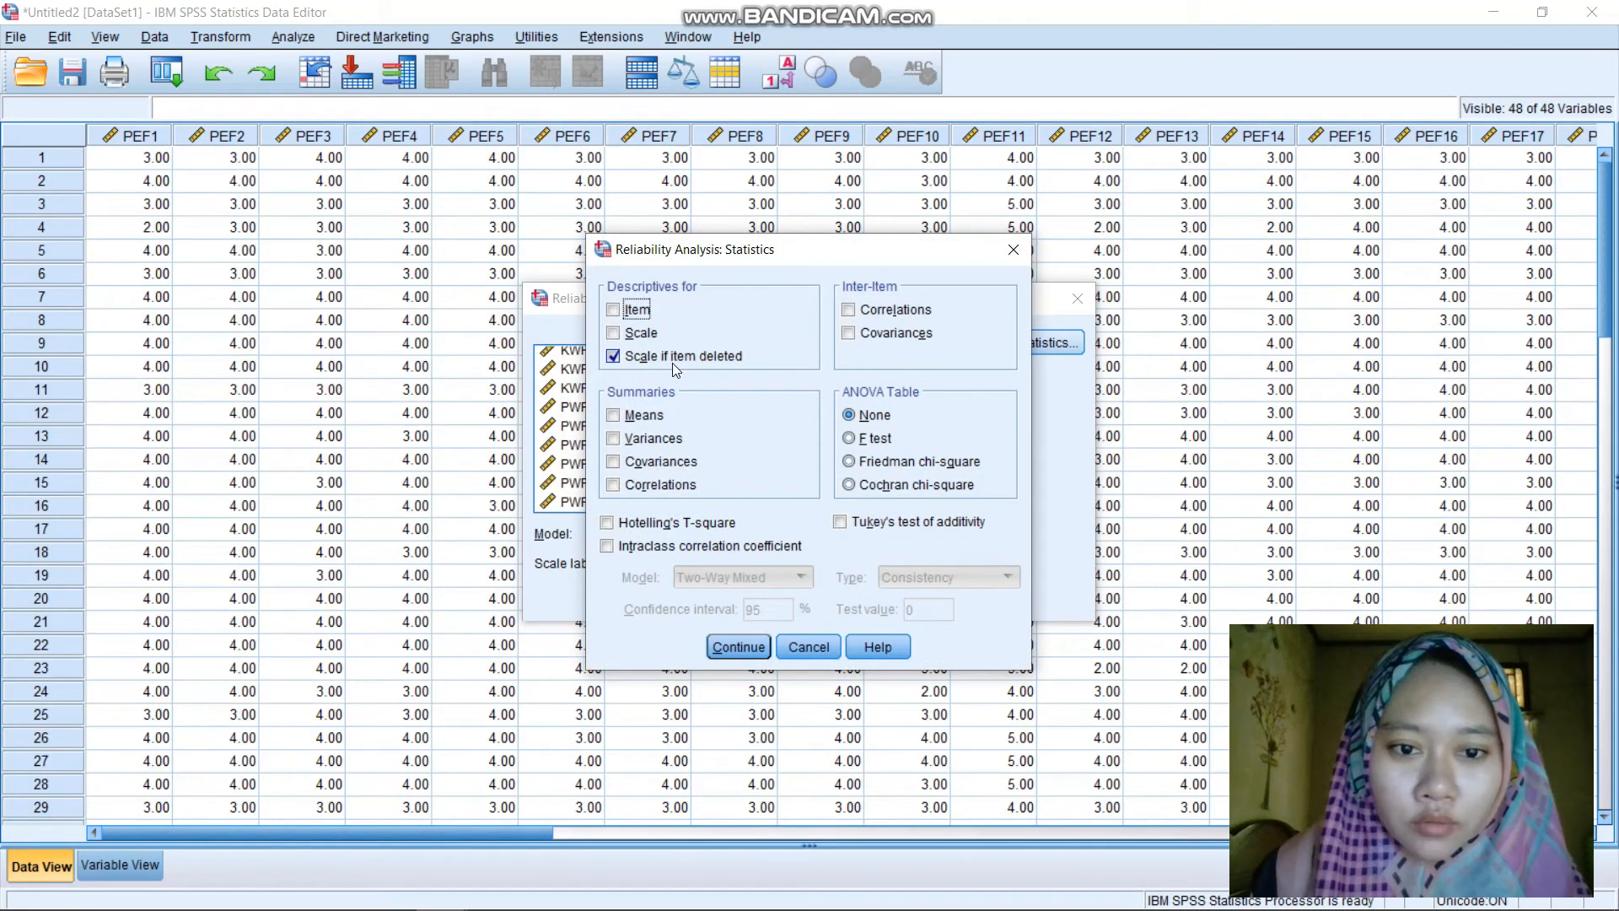
pyautogui.click(736, 647)
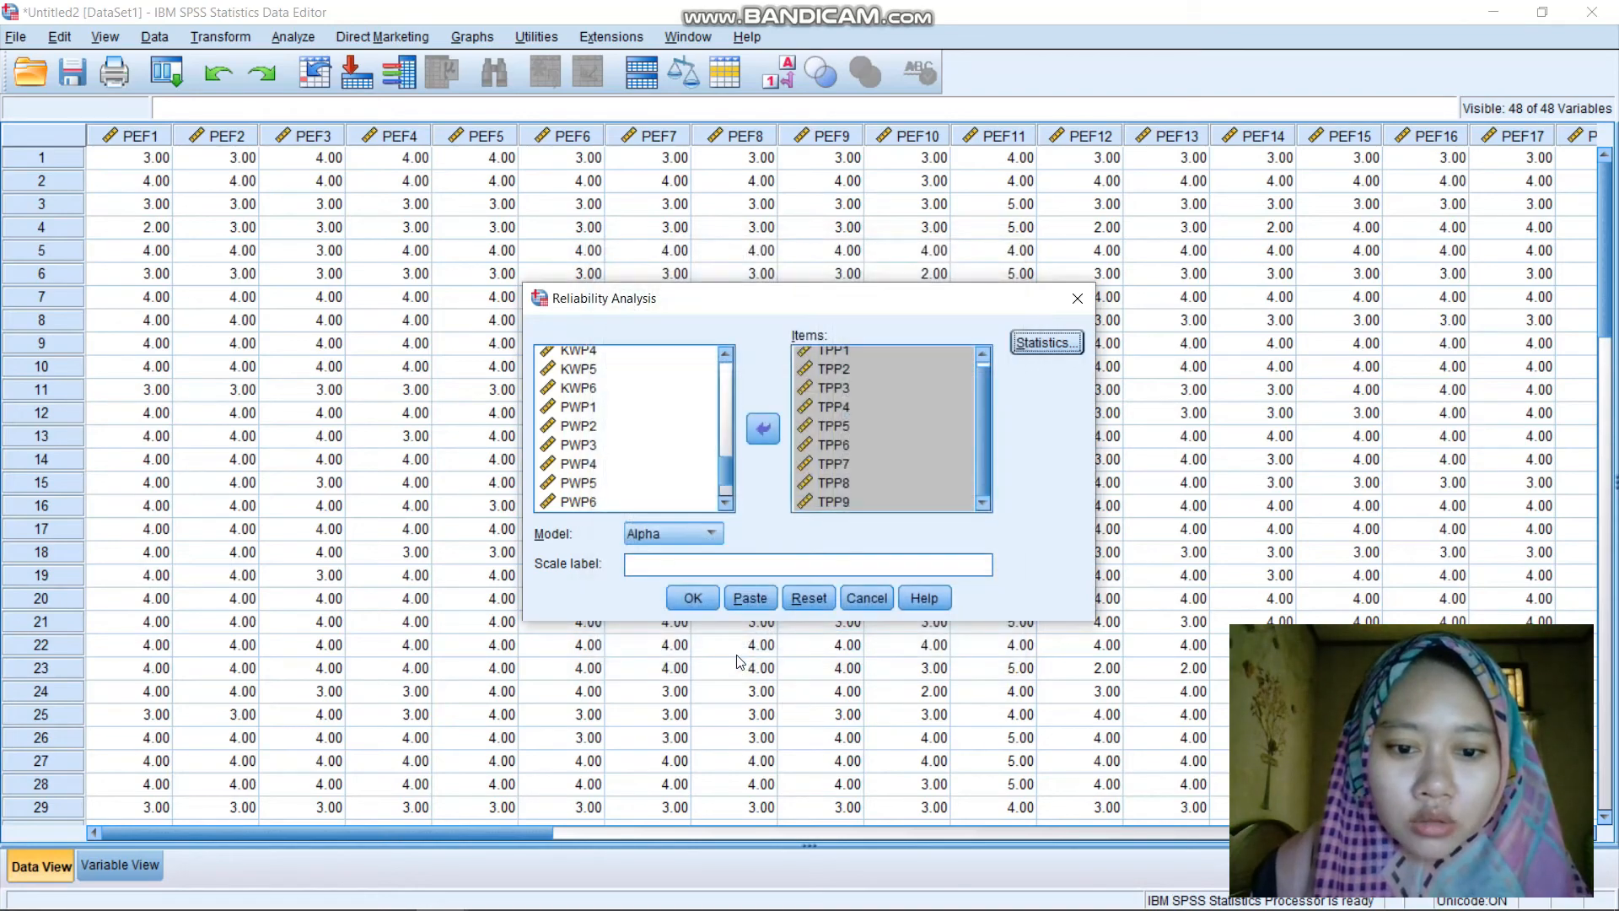
pyautogui.click(690, 598)
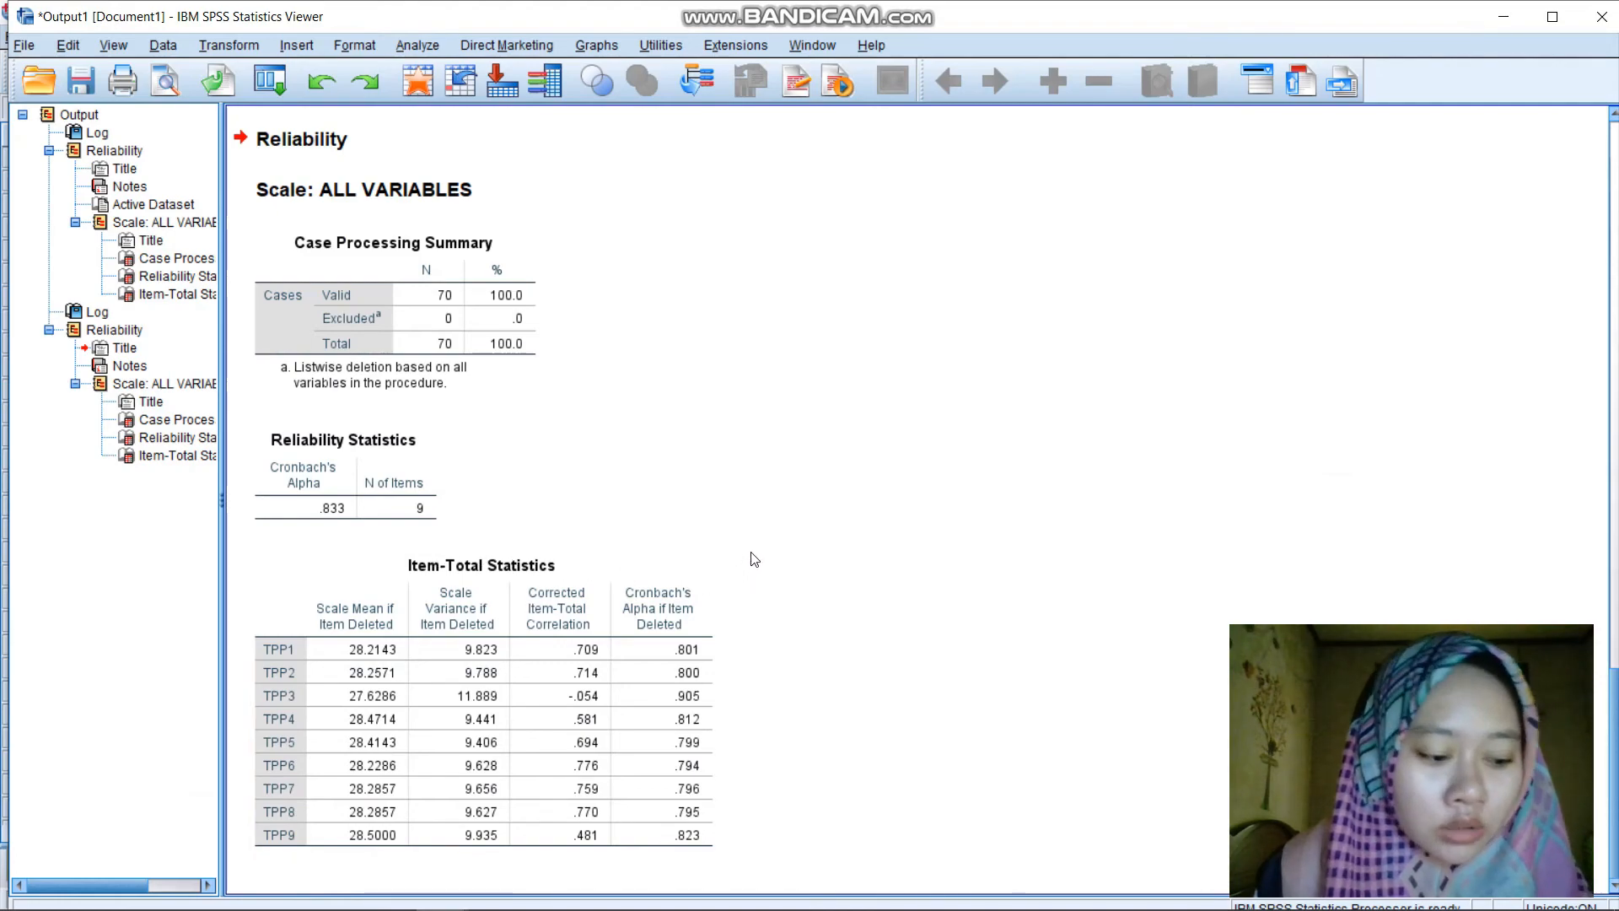
pyautogui.scroll(3, 715, 489)
pyautogui.scroll(-3, 706, 478)
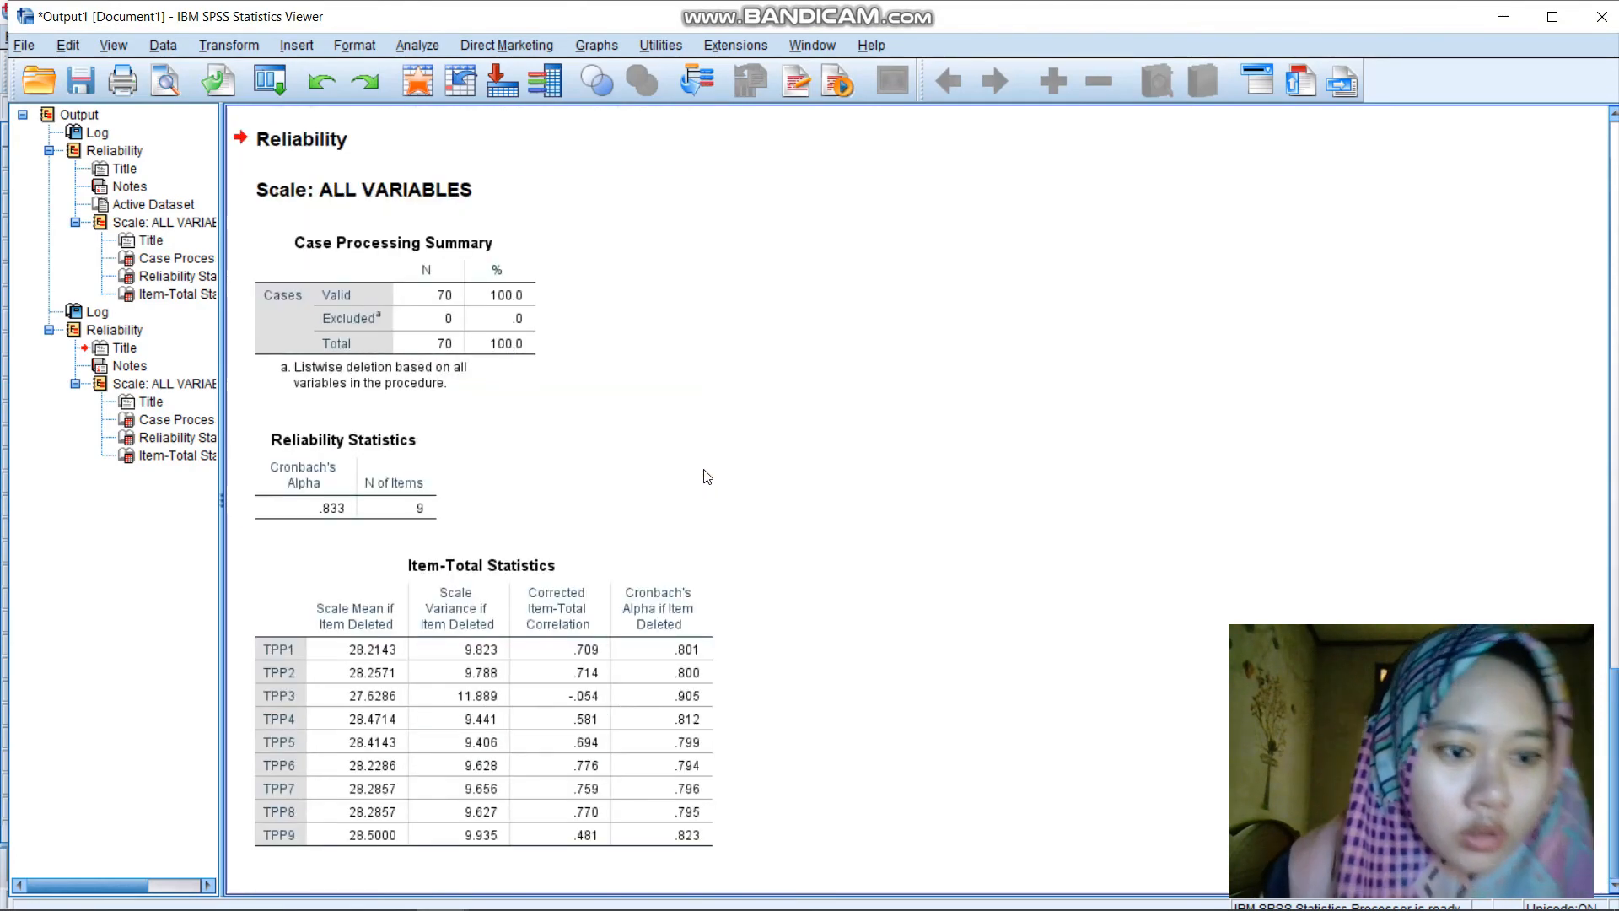